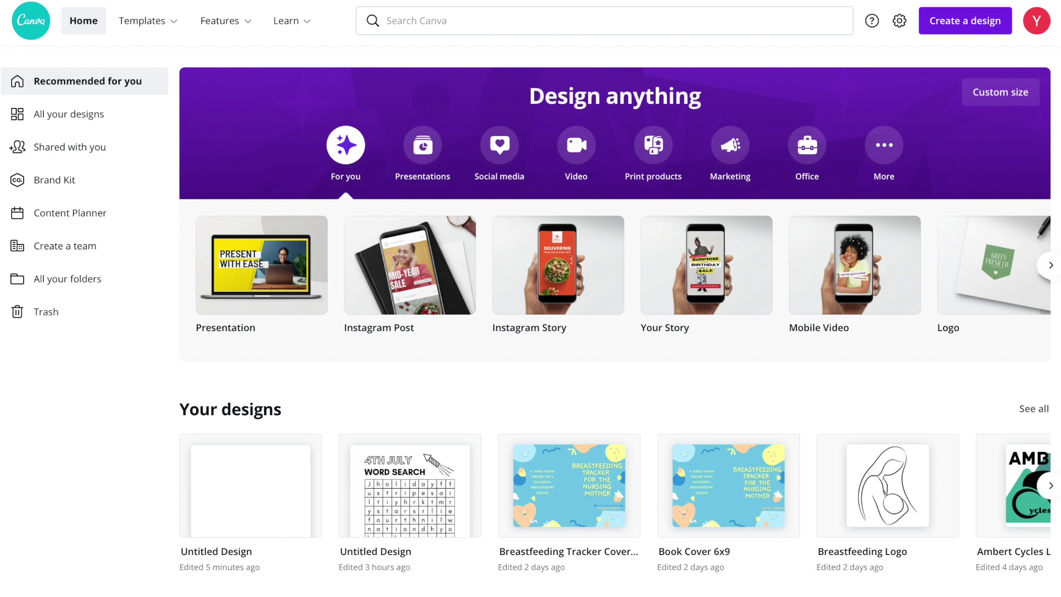
Set a custom design size in inches with width 8.5 and height 11.
left_click(1006, 100)
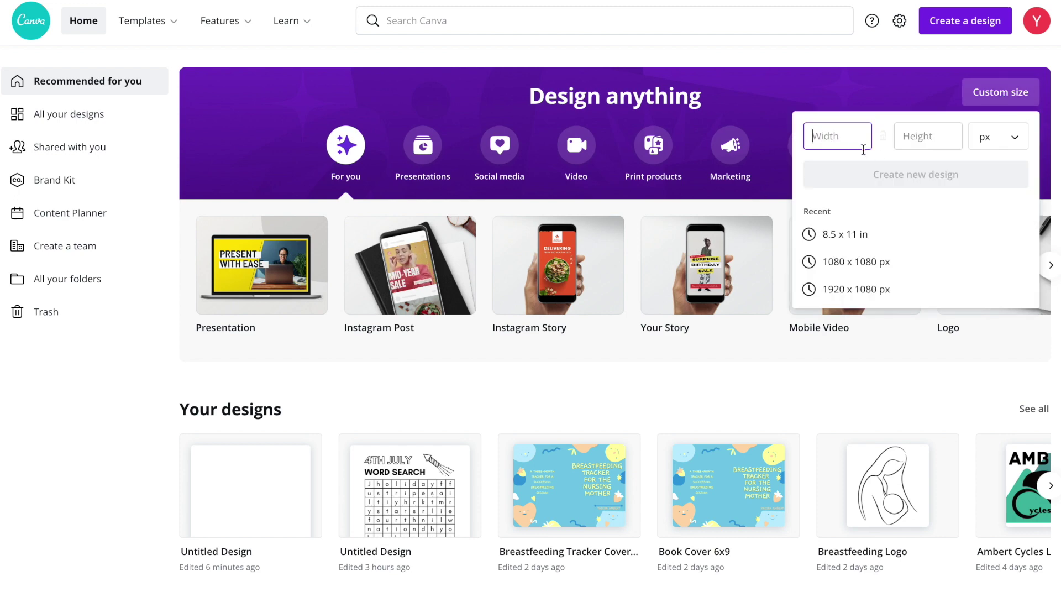
left_click(1016, 138)
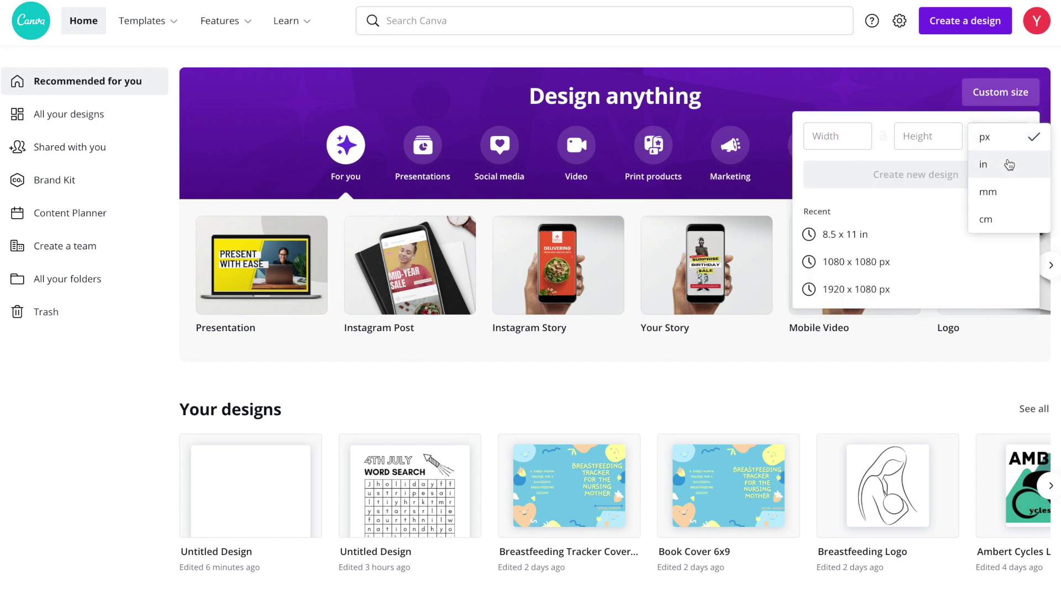
left_click(1008, 164)
left_click(847, 136)
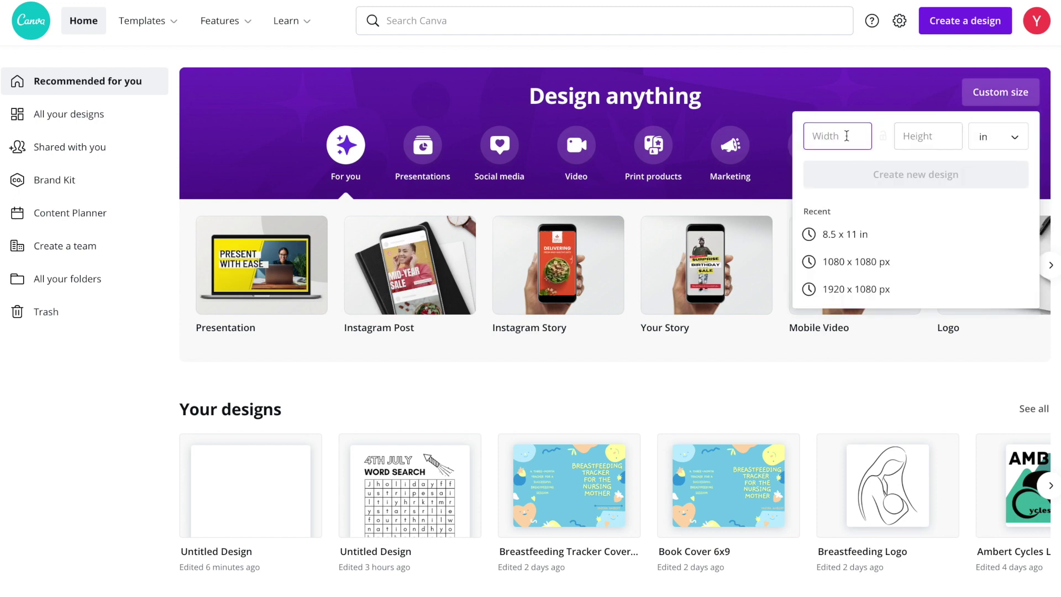
type("8.5")
key("Tab")
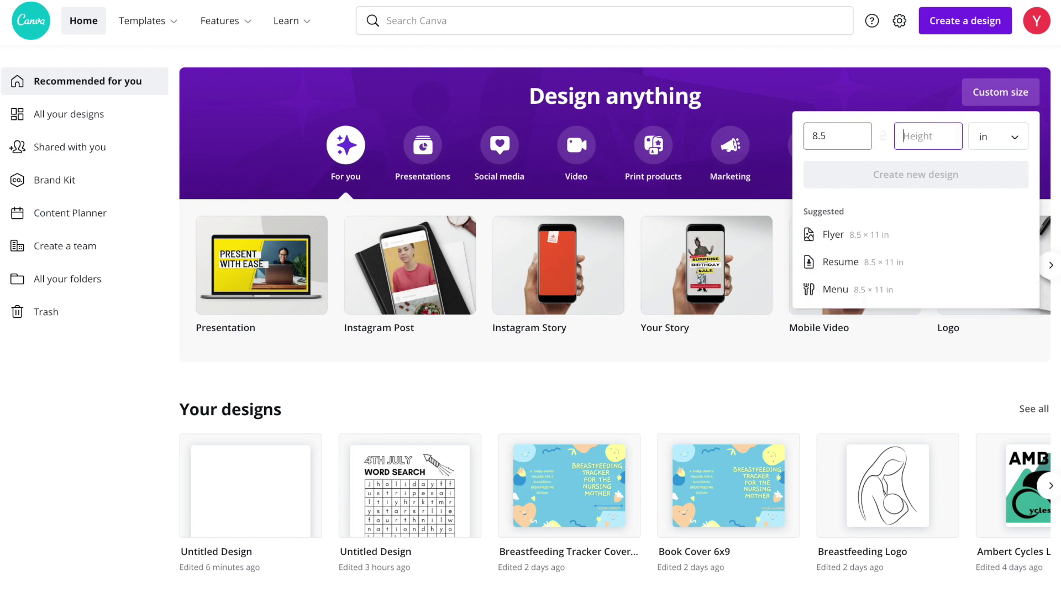
type("11")
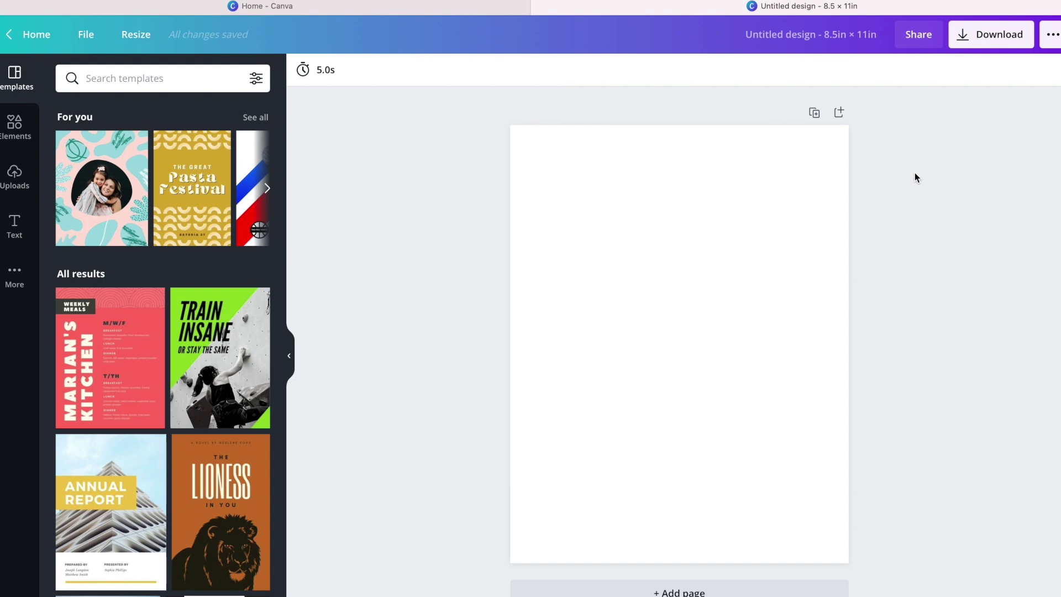
Rerun the 'unicorn activity pages' template search and open the Unicorn Coloring Worksheet Set Easy.
left_click(146, 73)
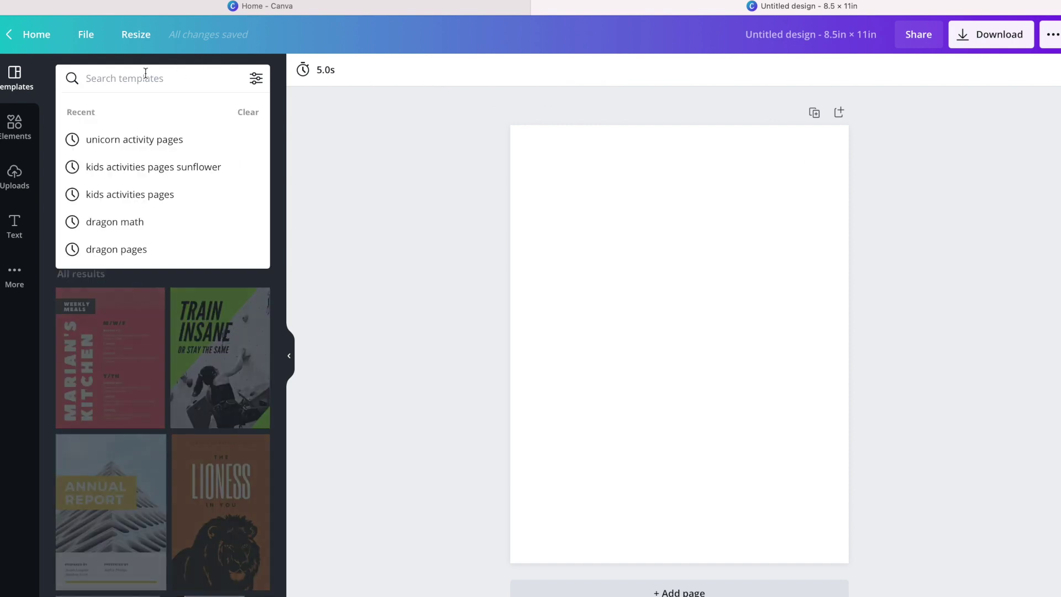
left_click(150, 142)
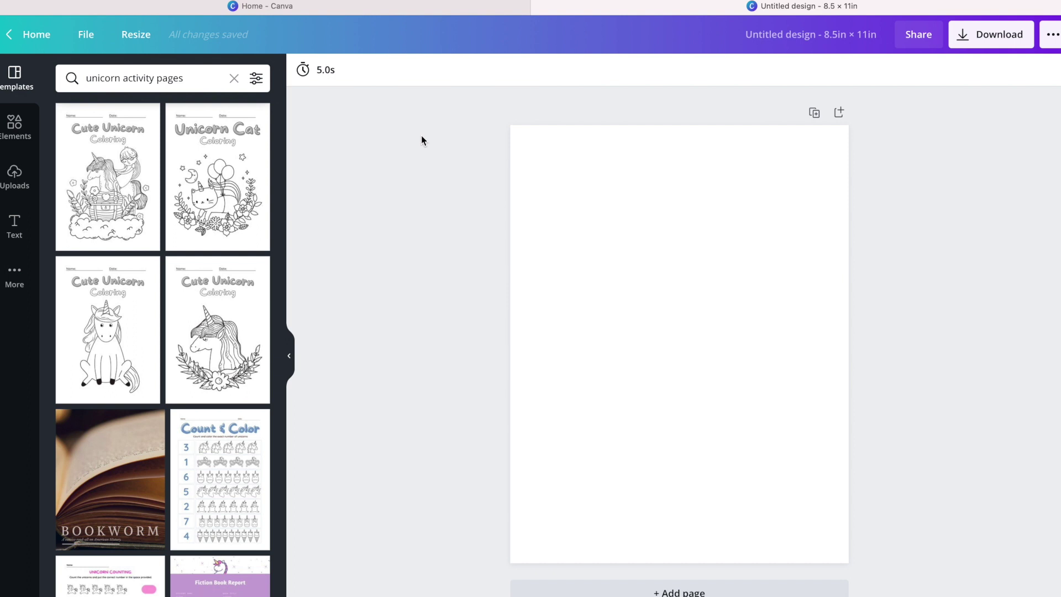
scroll(208, 208, "down", 10)
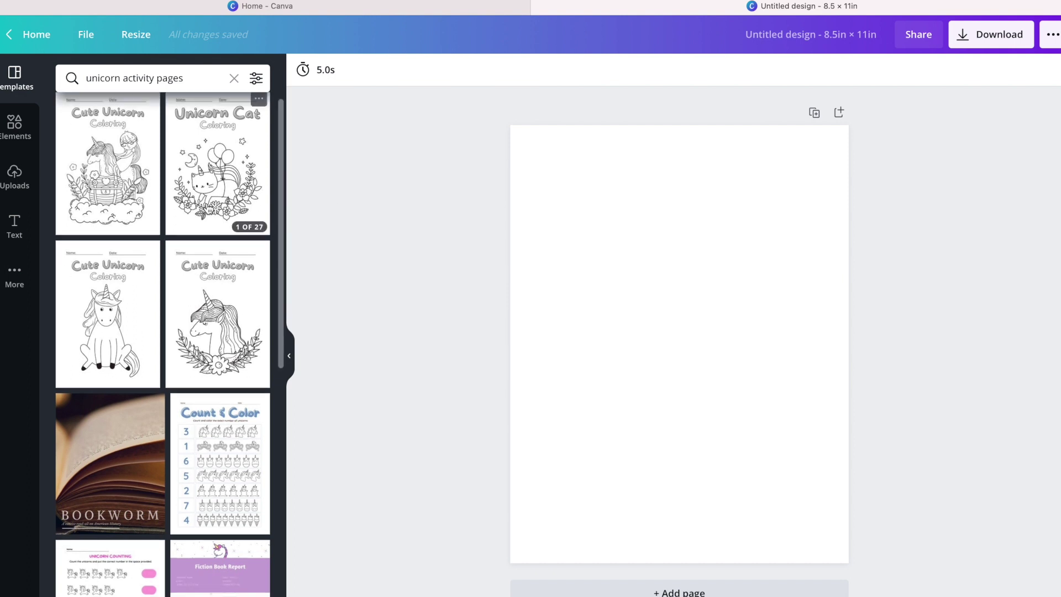
scroll(209, 208, "down", 3)
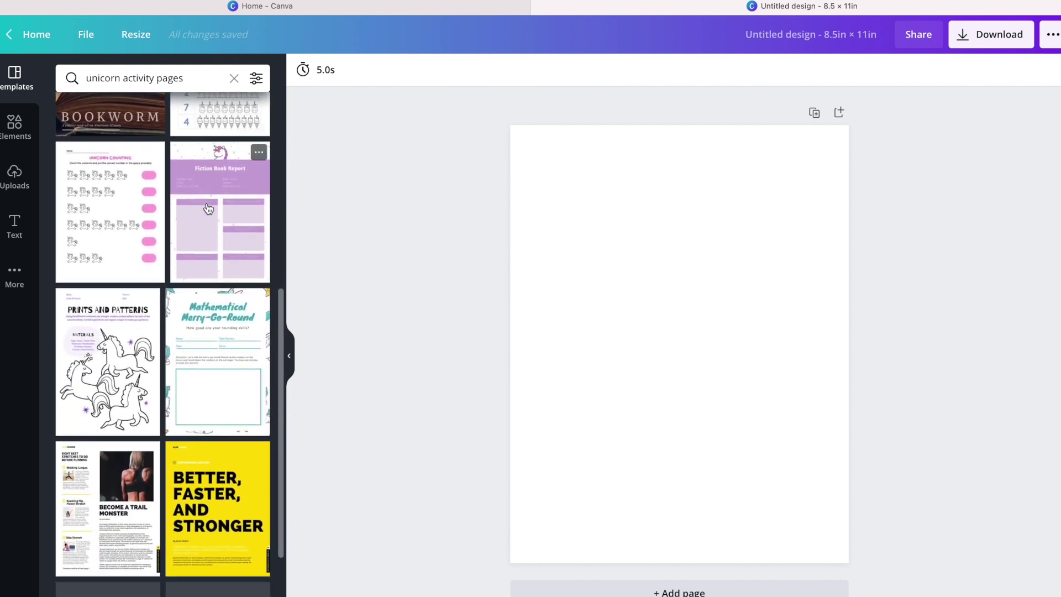
scroll(209, 209, "up", 10)
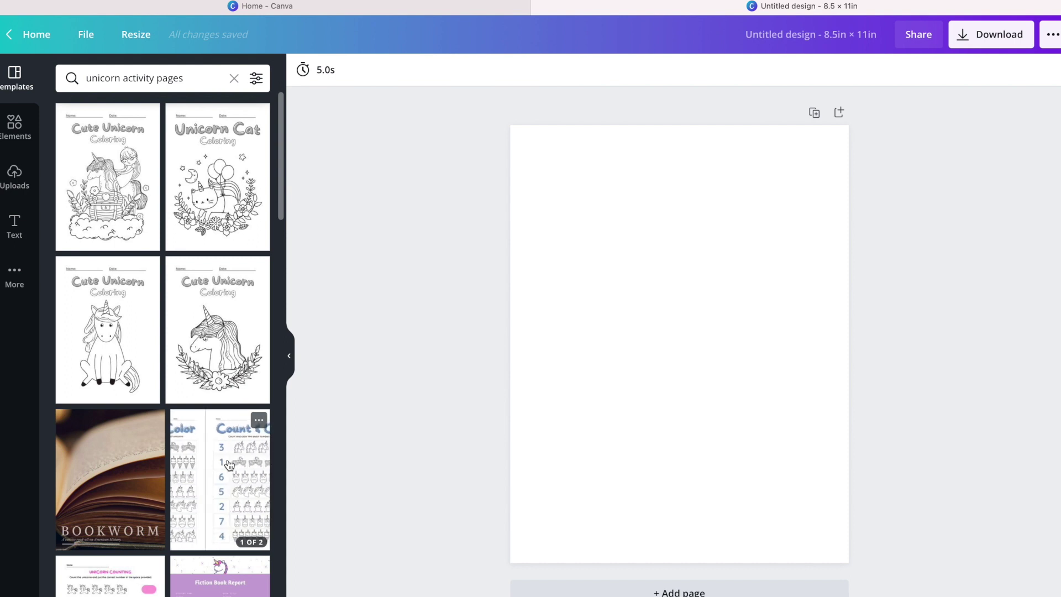
scroll(230, 464, "down", 2)
scroll(230, 464, "down", 3)
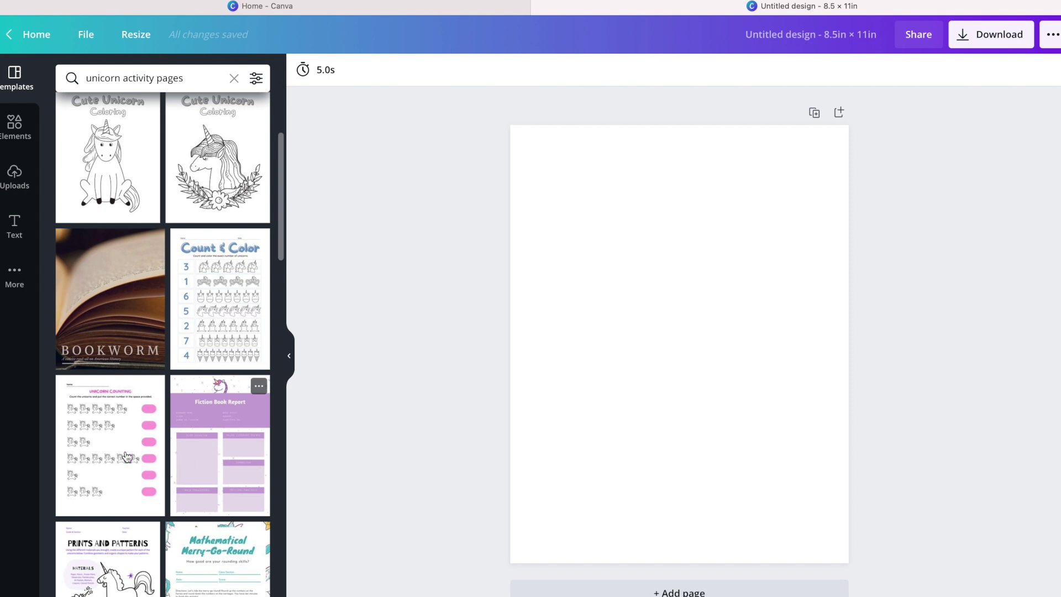
scroll(126, 457, "down", 2)
scroll(109, 458, "up", 5)
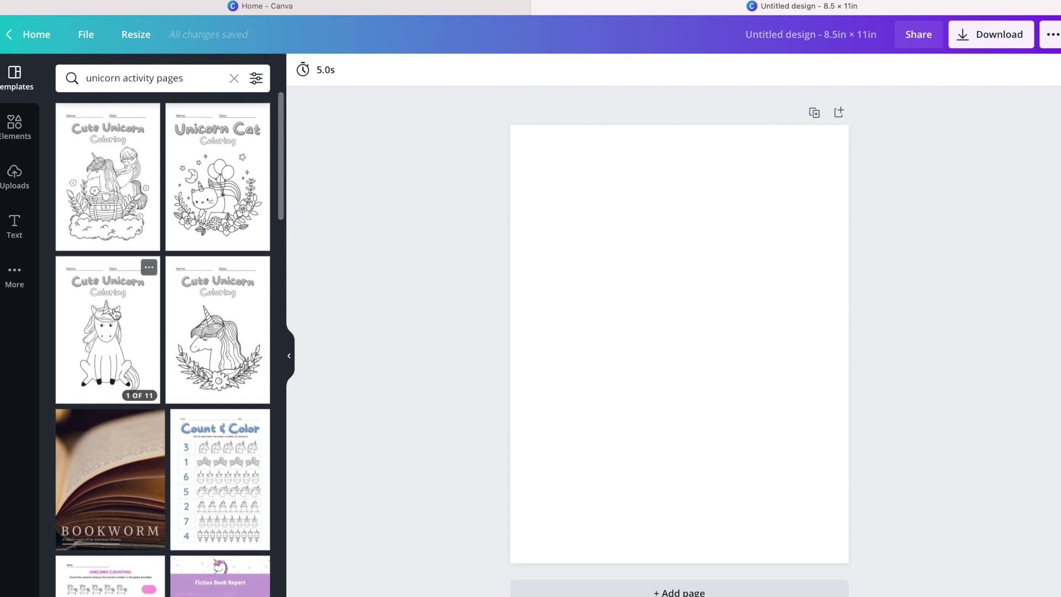
left_click(113, 315)
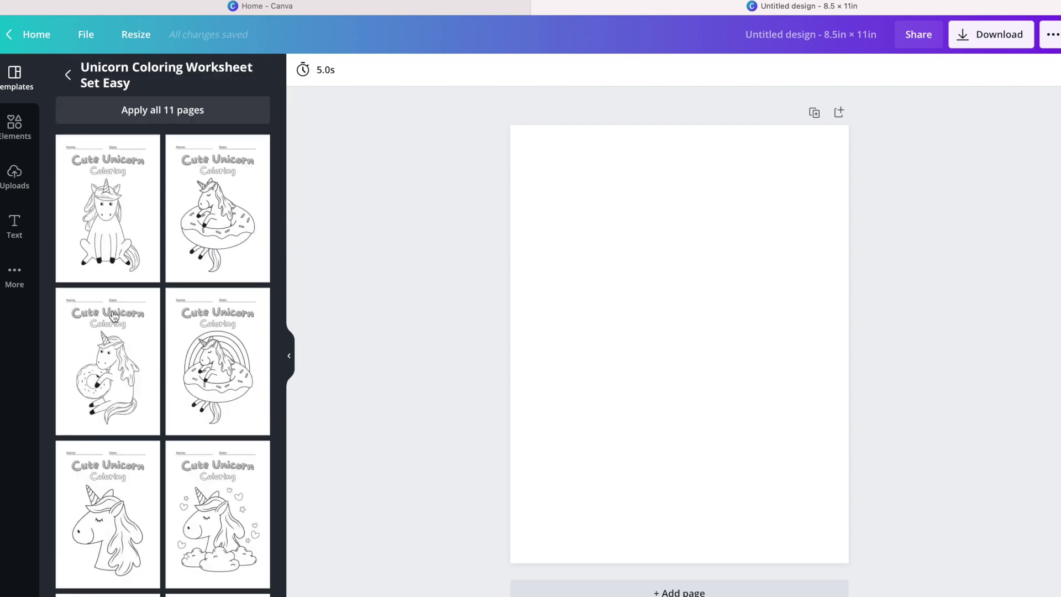
Fill pages 1–3 with the sitting, rainbow donut, and hearts-and-clouds unicorn worksheets.
left_click(112, 227)
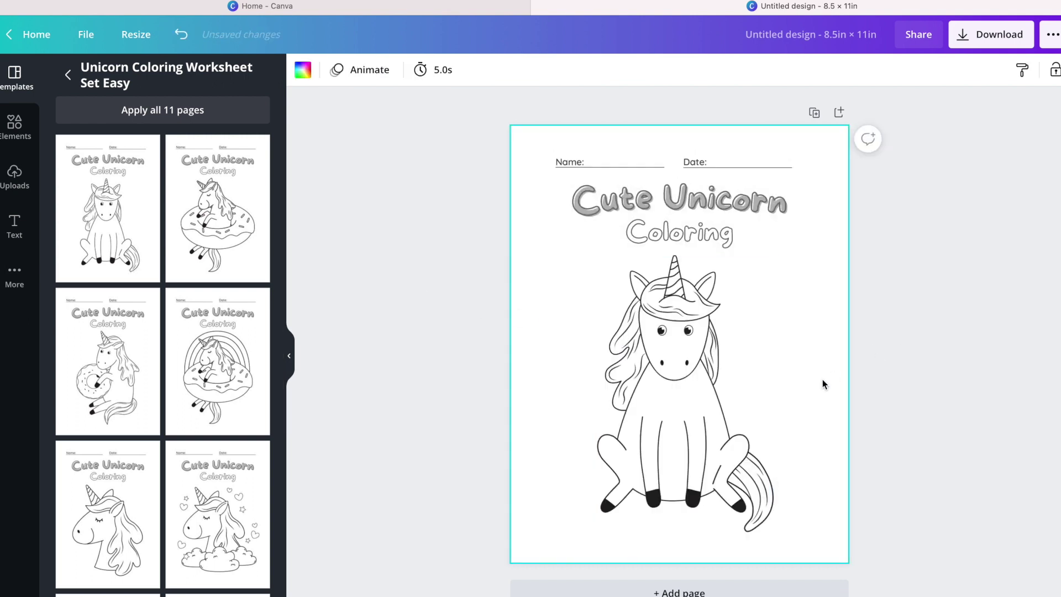
left_click(684, 592)
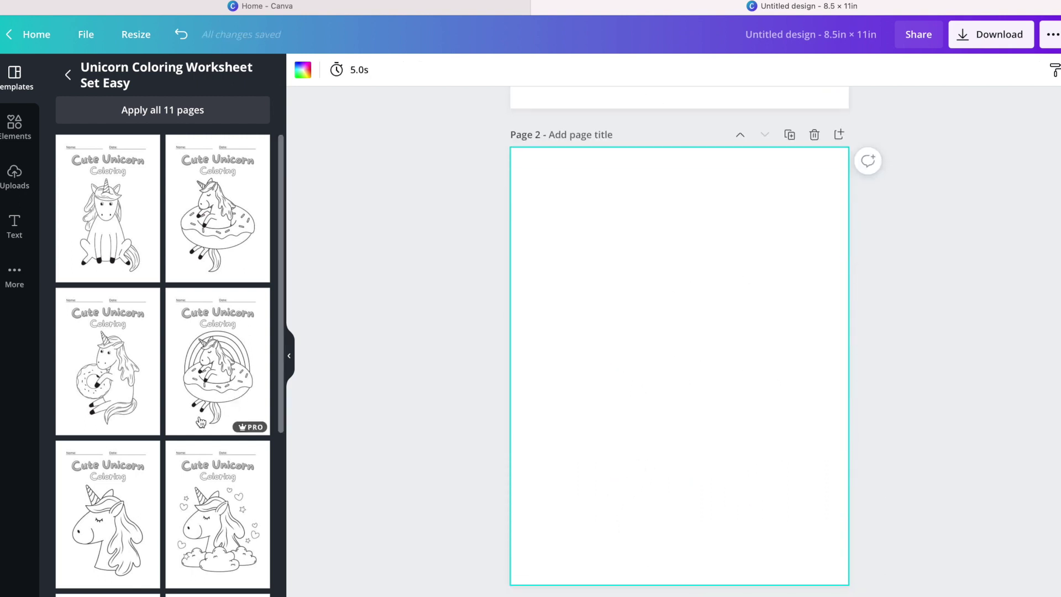
left_click(227, 365)
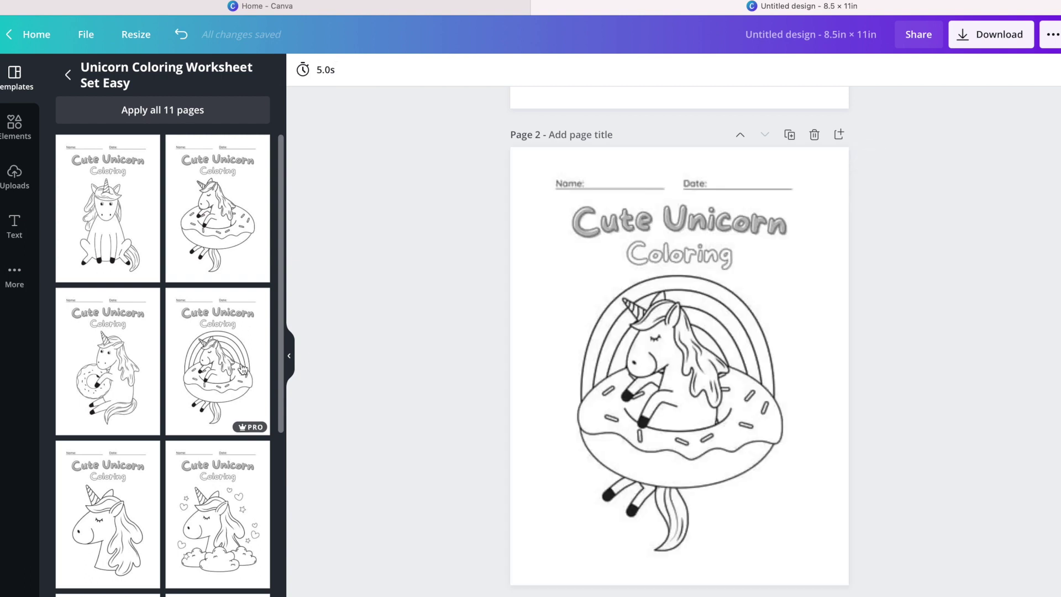
scroll(680, 498, "down", 1)
left_click(678, 592)
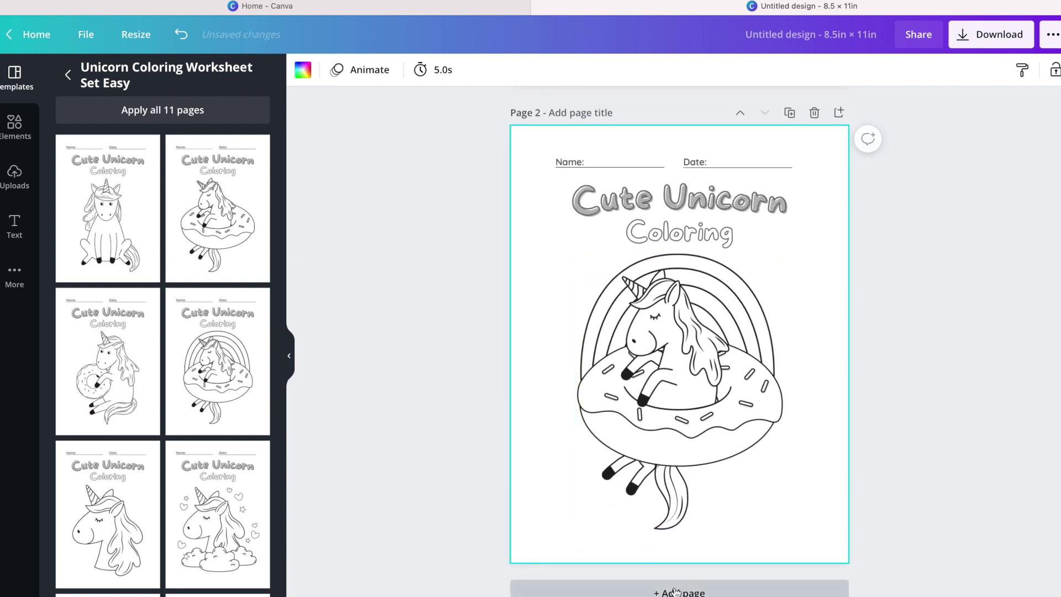
left_click(203, 477)
Fill page 4 with the wreath worksheet and page 5 with the KIDS worksheet, then add blank page 6.
scroll(203, 477, "down", 6)
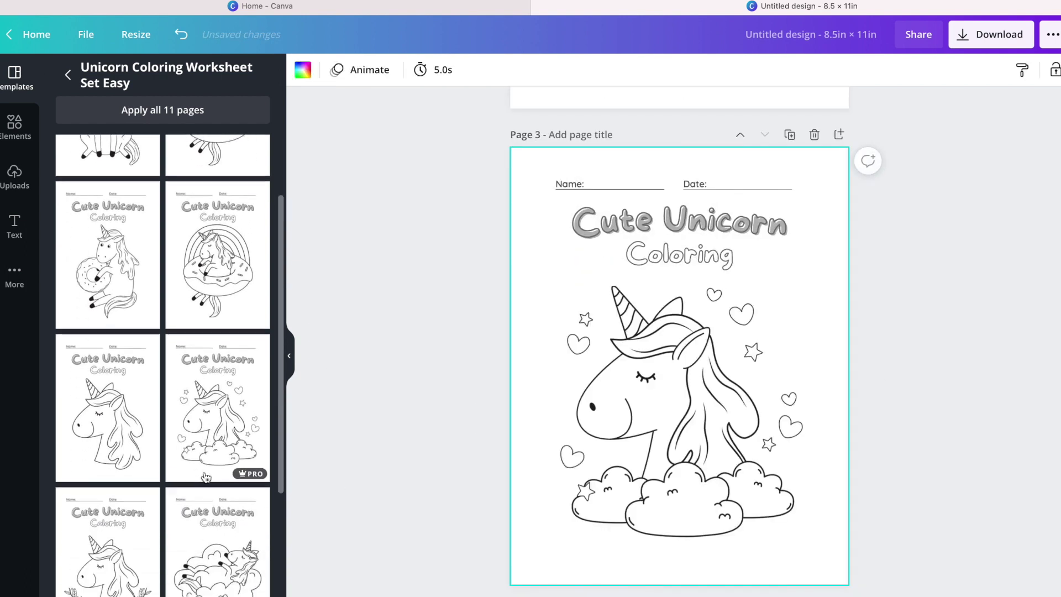
scroll(611, 454, "down", 1)
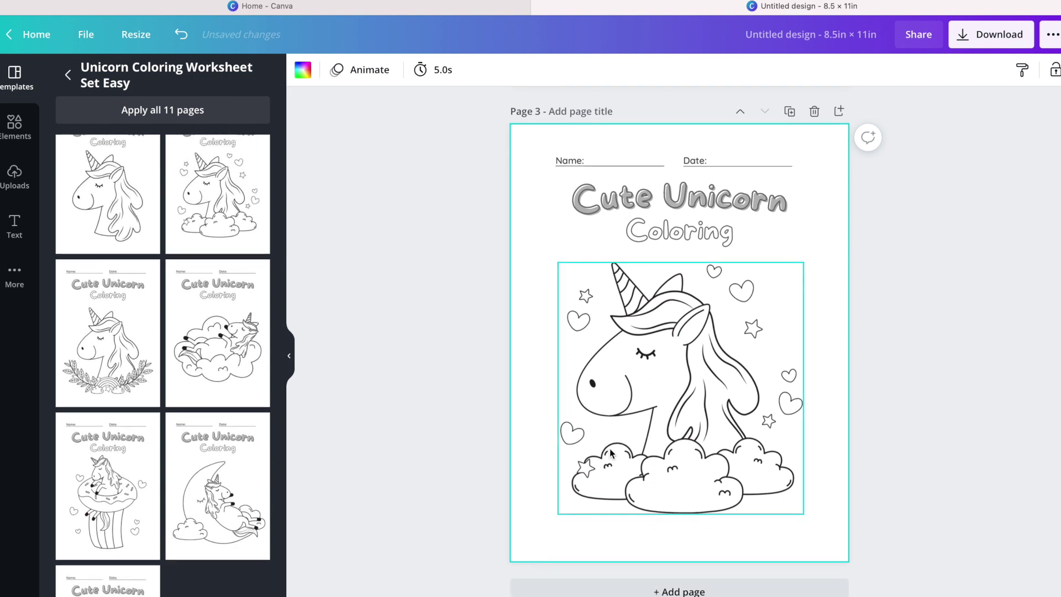
left_click(691, 591)
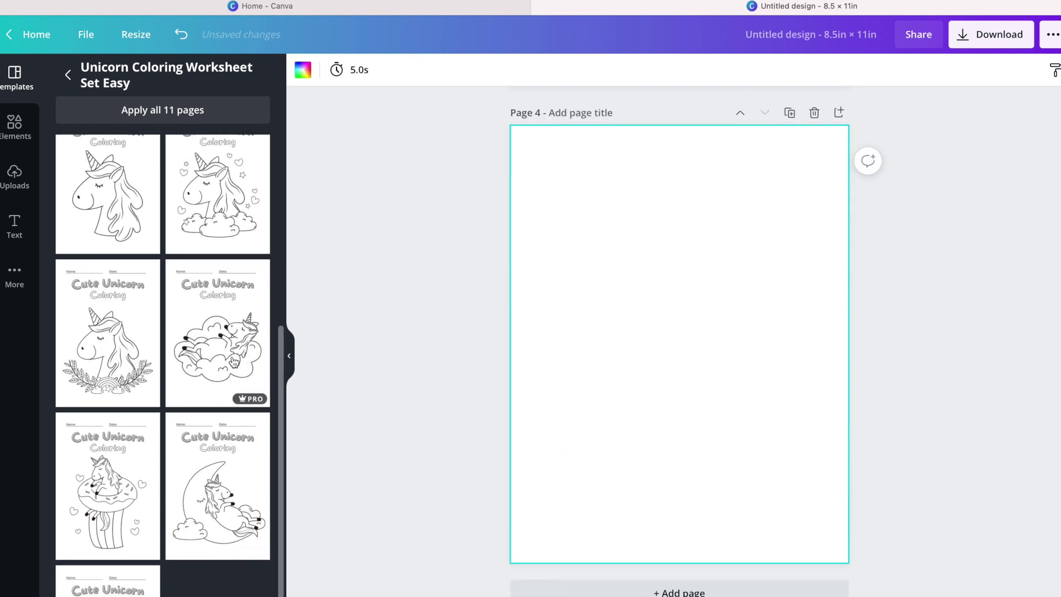
left_click(131, 348)
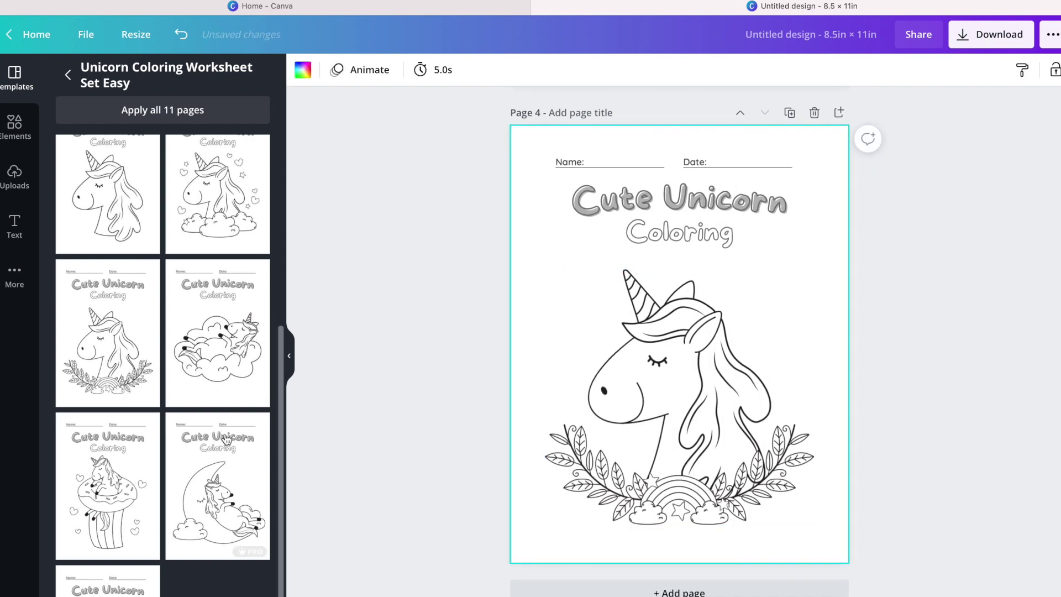
scroll(226, 440, "down", 1)
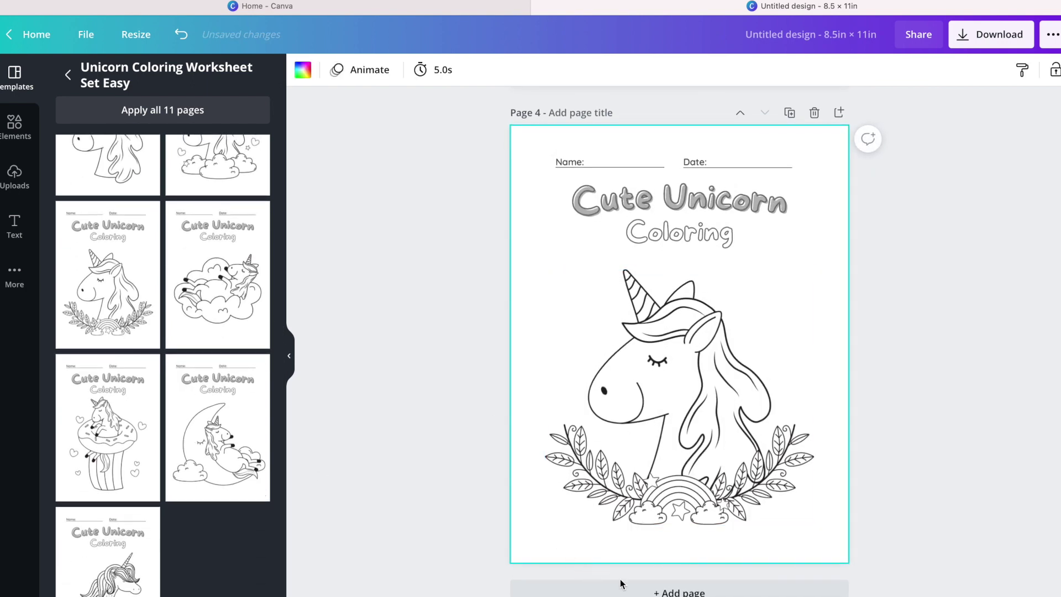
left_click(644, 589)
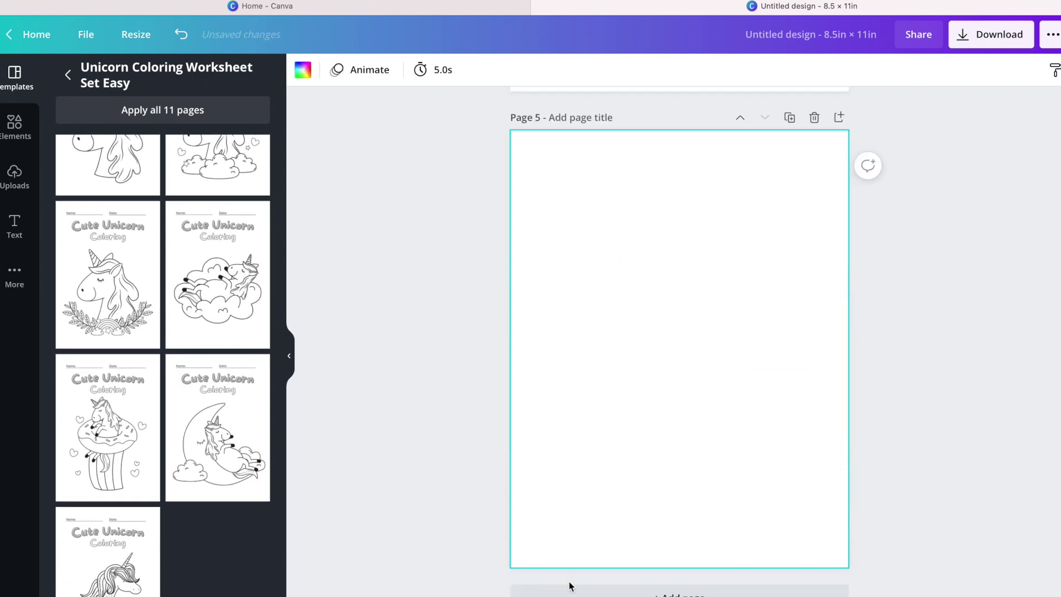
left_click(103, 567)
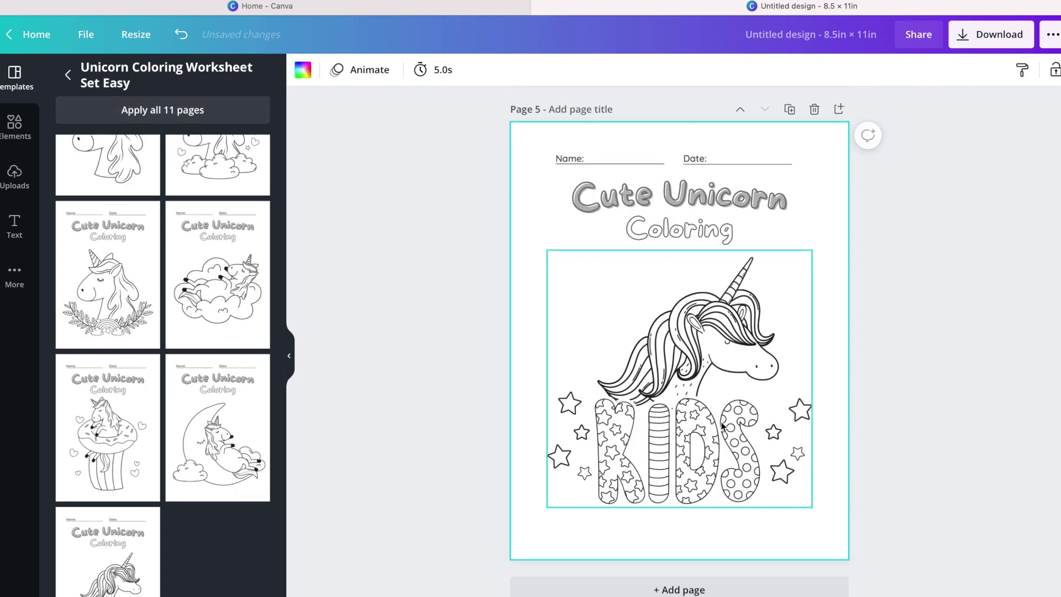
left_click(698, 590)
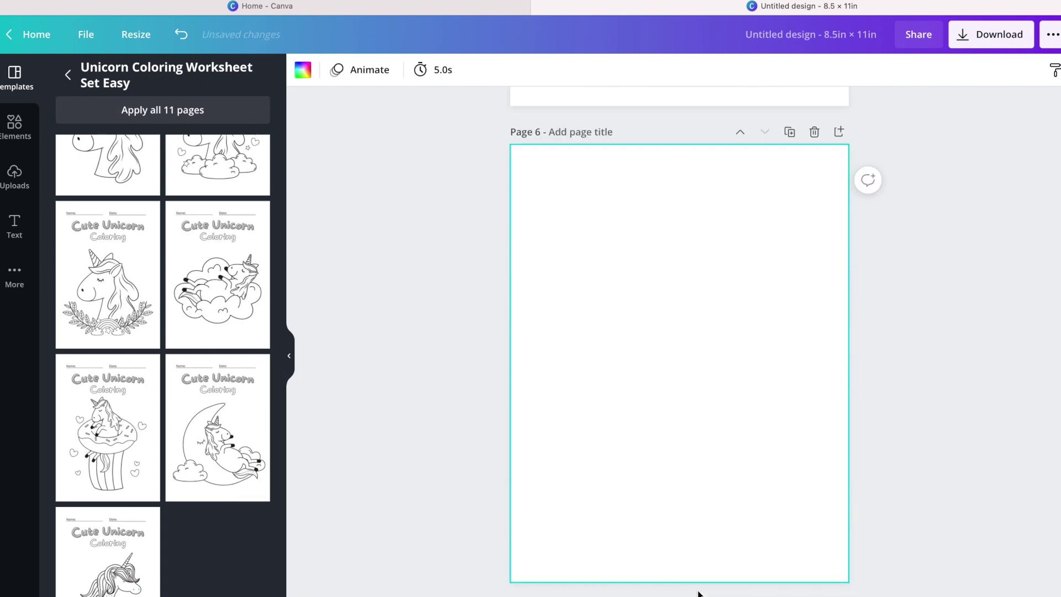
scroll(637, 484, "up", 10)
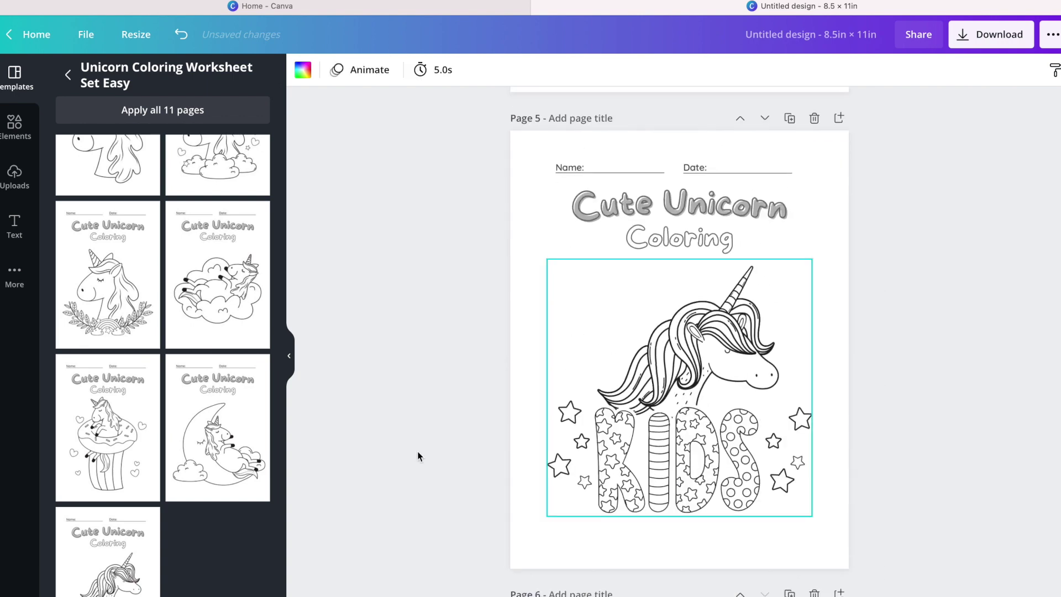
Go back to the unicorn activity results and open the Count & Color Unicorn Worksheet Set.
left_click(69, 77)
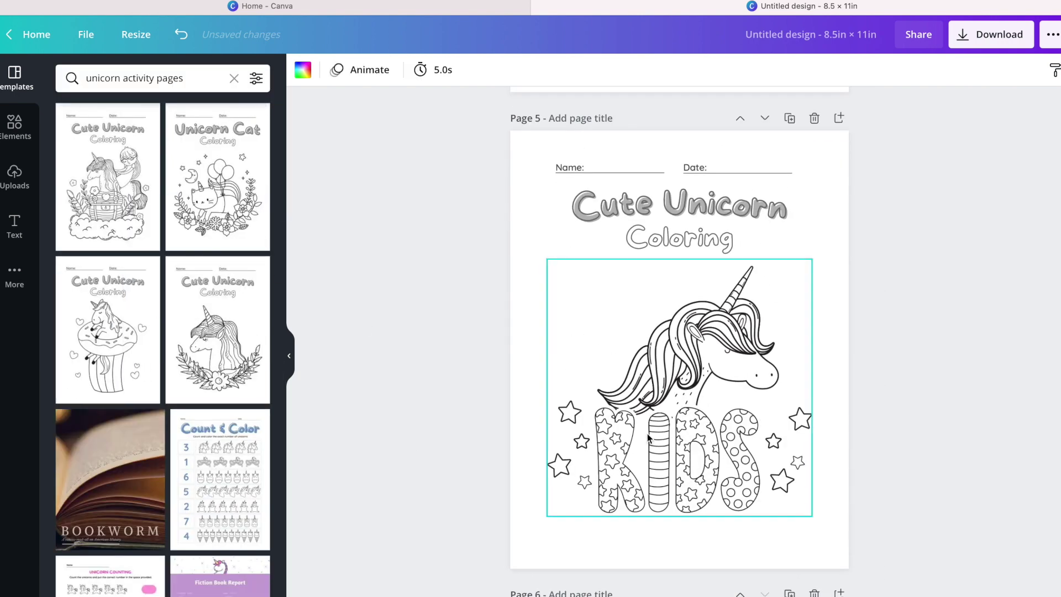
scroll(643, 432, "up", 2)
scroll(643, 432, "down", 3)
scroll(642, 432, "down", 5)
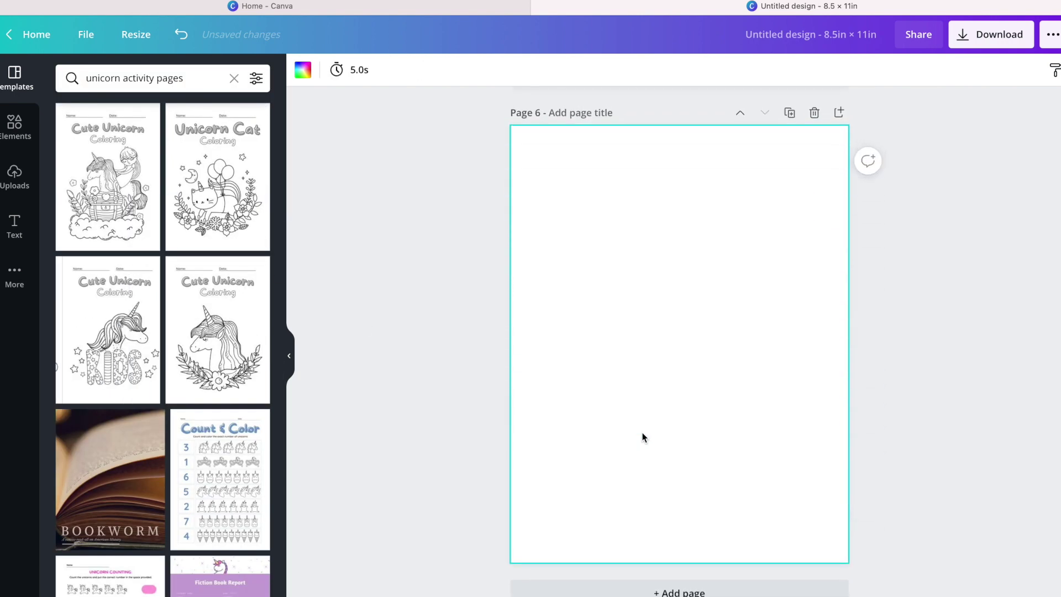
left_click(250, 454)
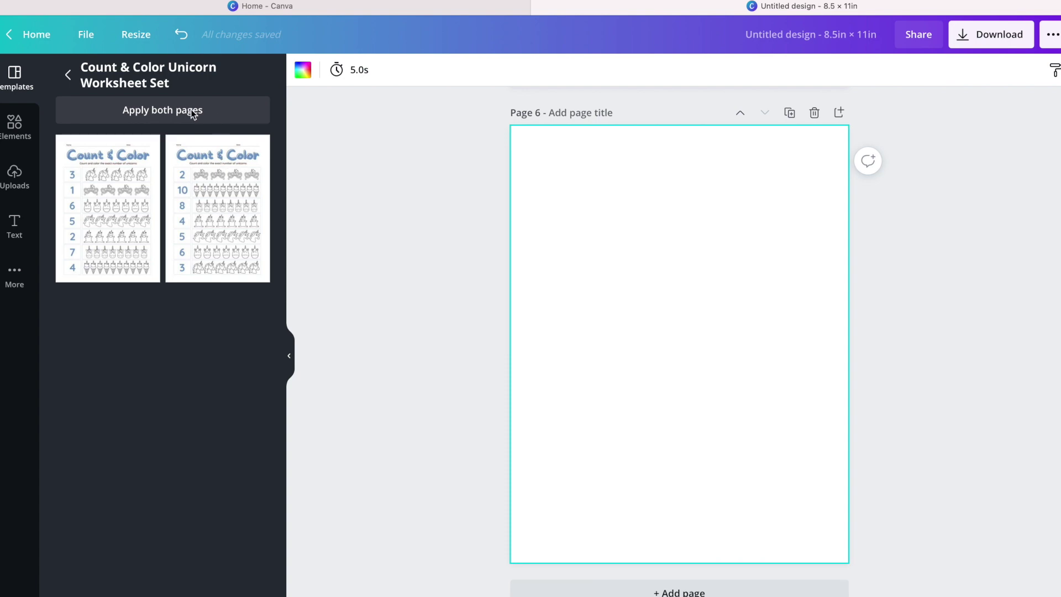
Undo the Count & Color worksheet that wrongly replaced an existing coloring page.
left_click(133, 175)
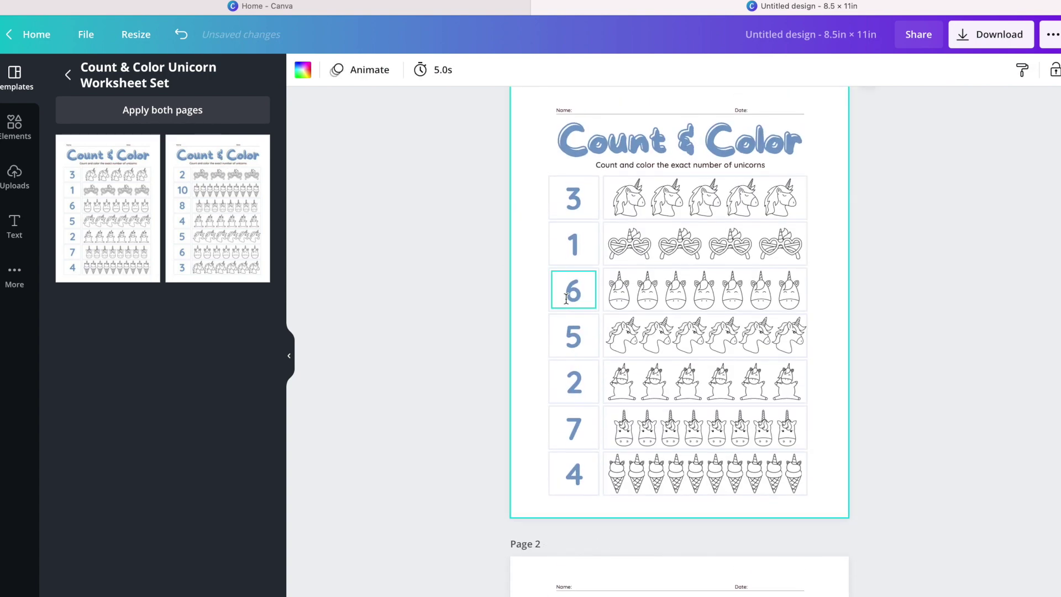
scroll(567, 298, "down", 8)
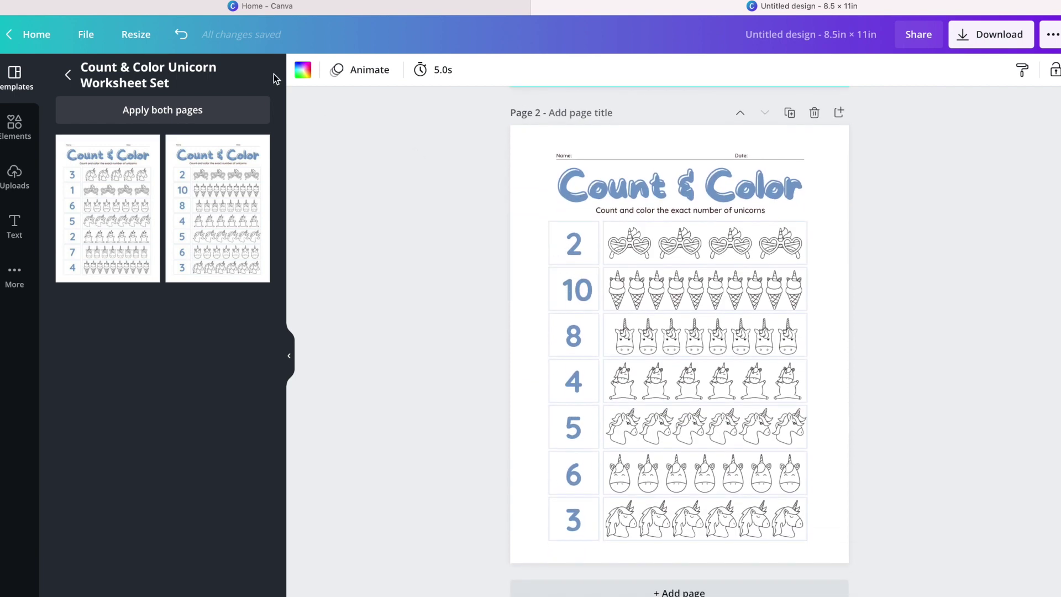
left_click(182, 35)
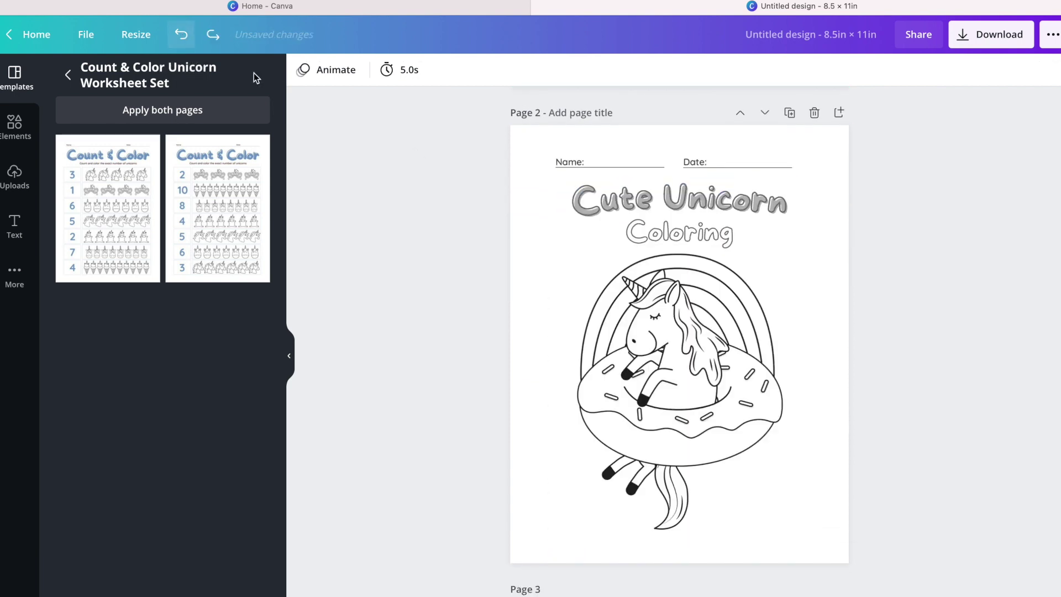
scroll(541, 260, "down", 20)
scroll(541, 259, "down", 6)
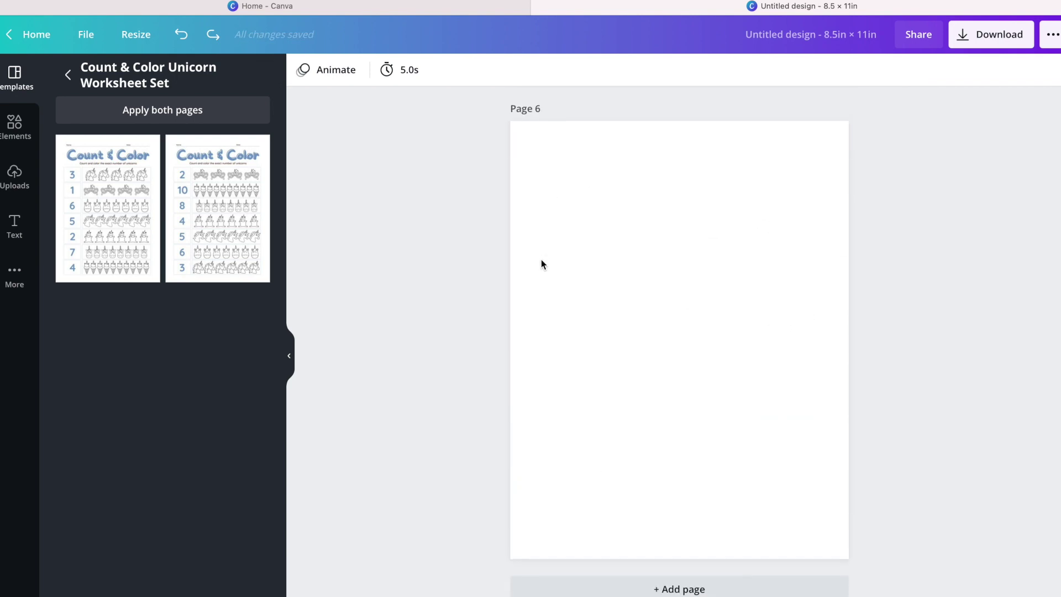
Put the two Count & Color worksheets on pages 6 and 7, then add blank page 8.
left_click(138, 207)
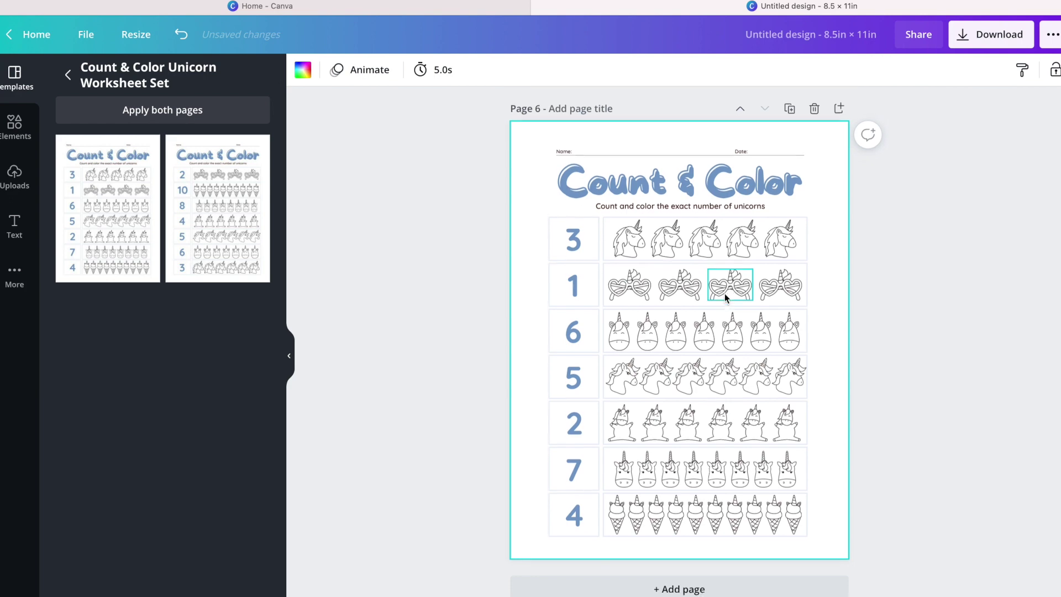
left_click(713, 592)
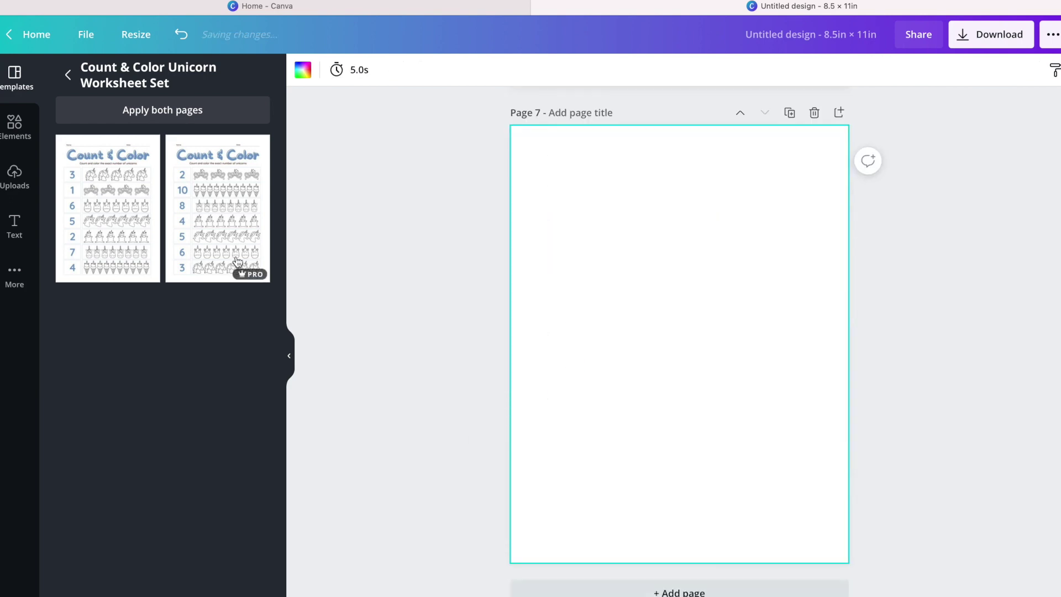
left_click(234, 219)
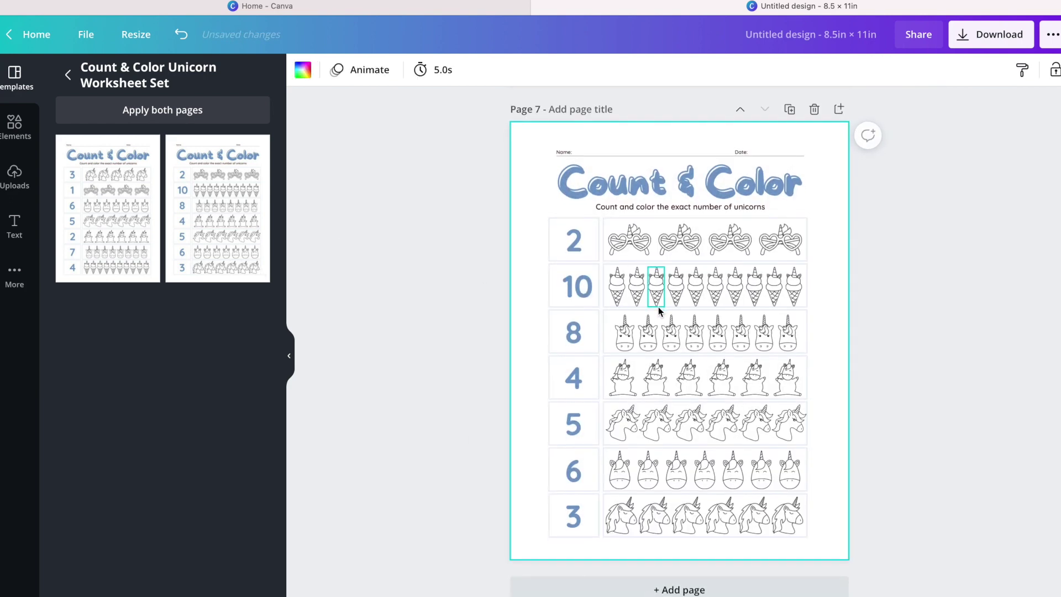
left_click(68, 75)
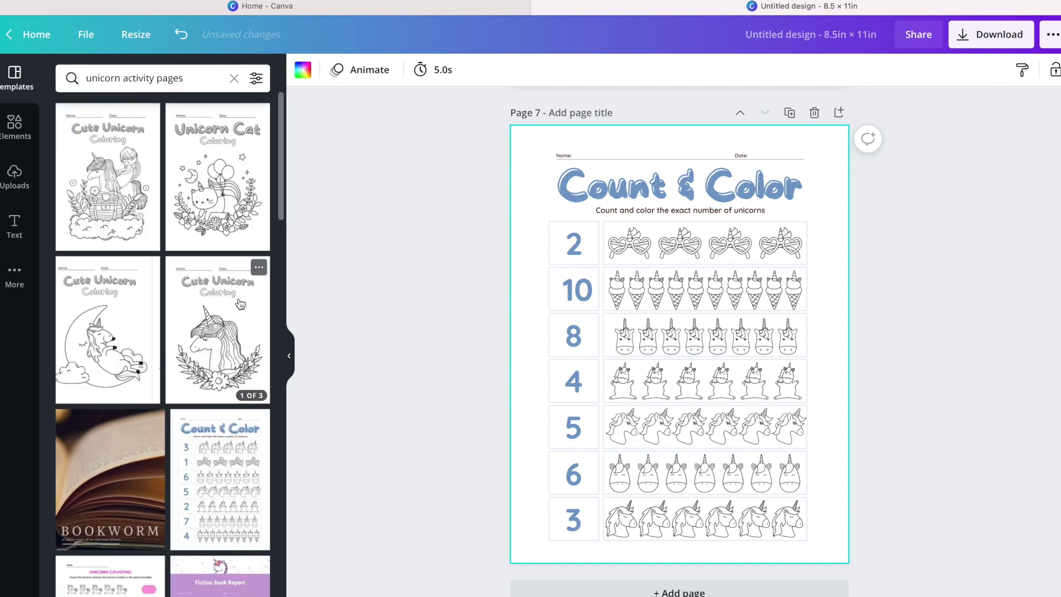
scroll(250, 315, "down", 2)
scroll(249, 315, "down", 4)
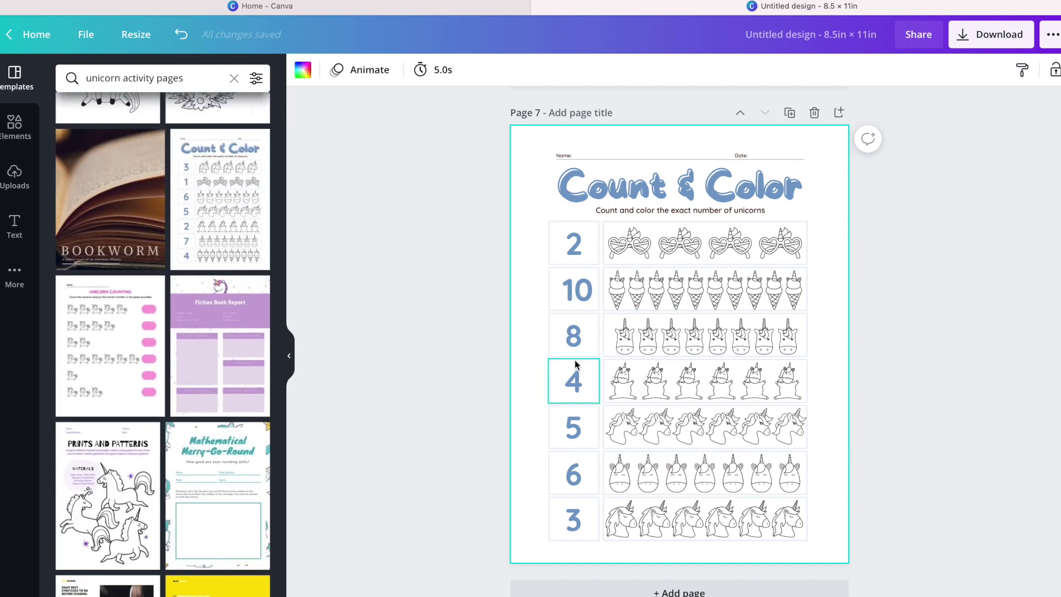
scroll(584, 362, "down", 1)
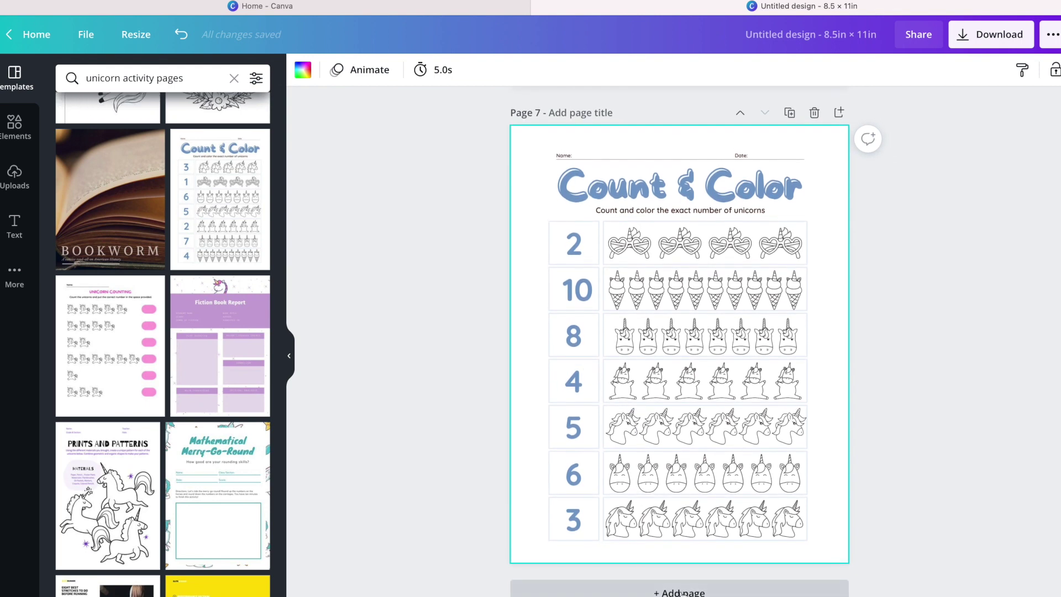
left_click(682, 590)
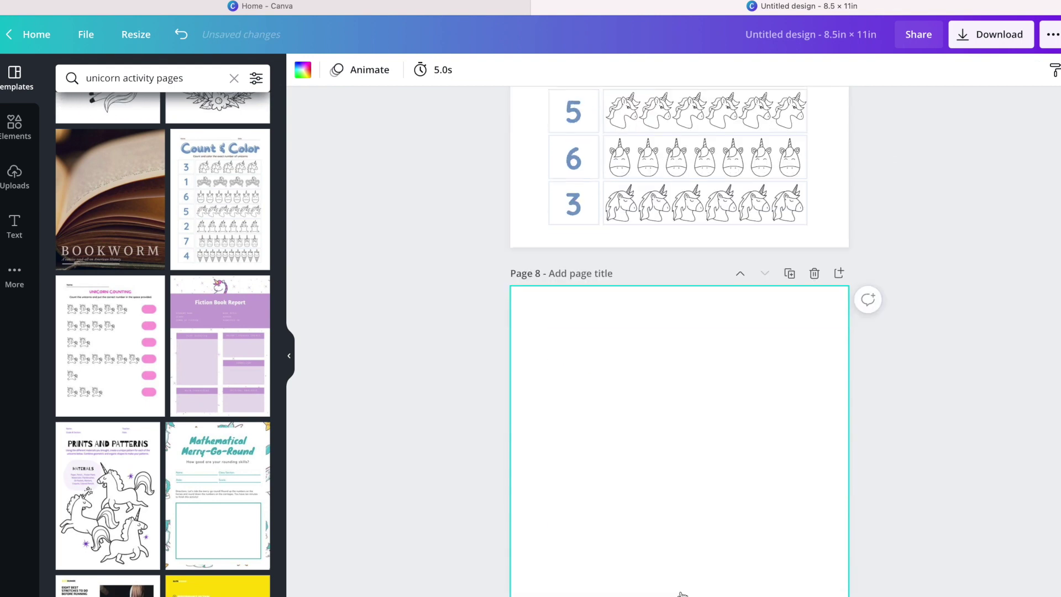
Put the Fiction Book Report on page 8 and Unicorn Counting on page 9, then add blank page 10.
left_click(220, 325)
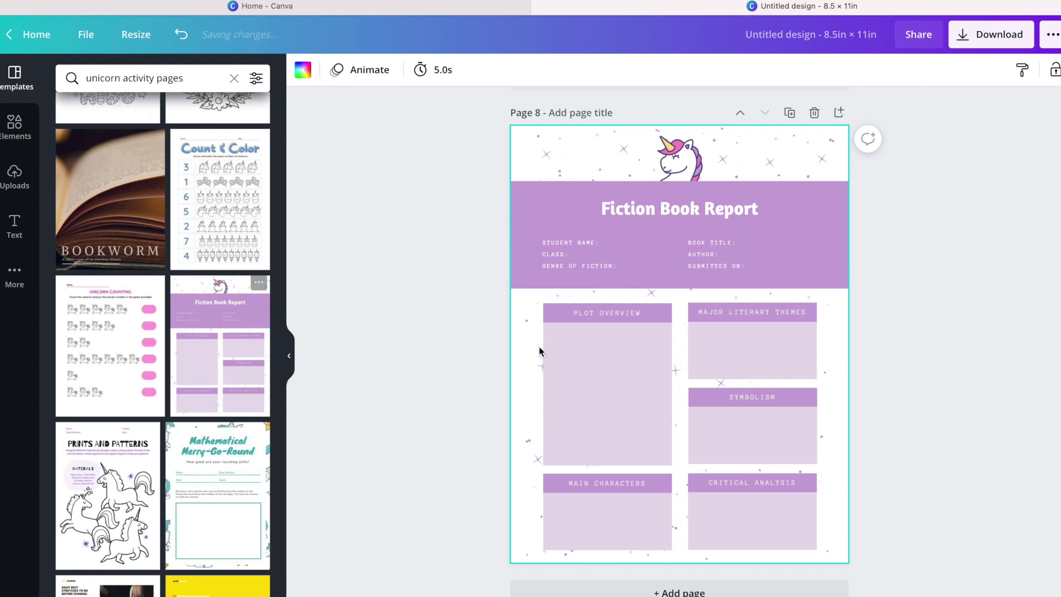
left_click(680, 590)
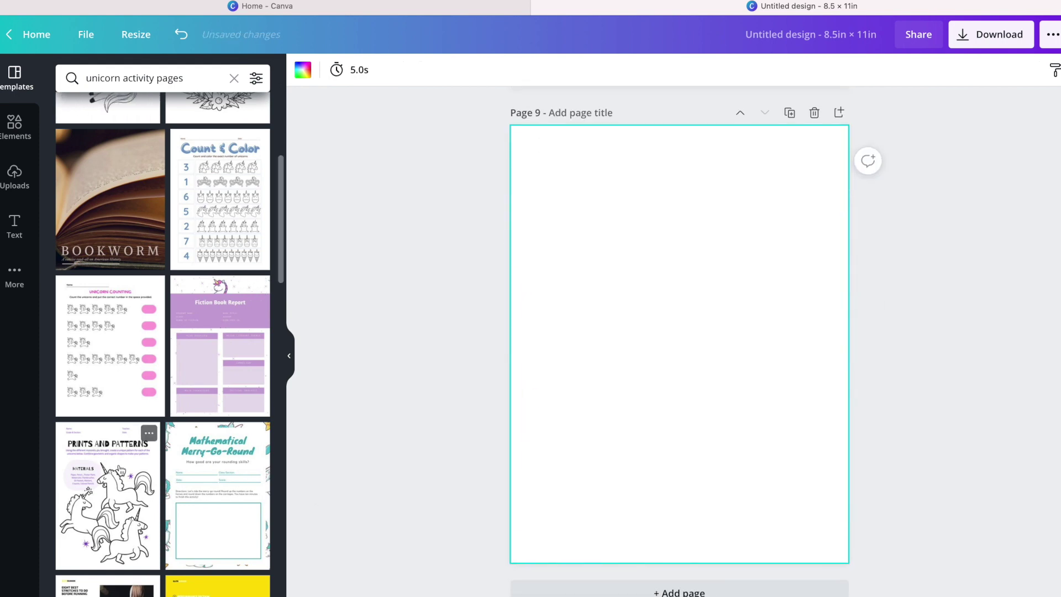
left_click(107, 358)
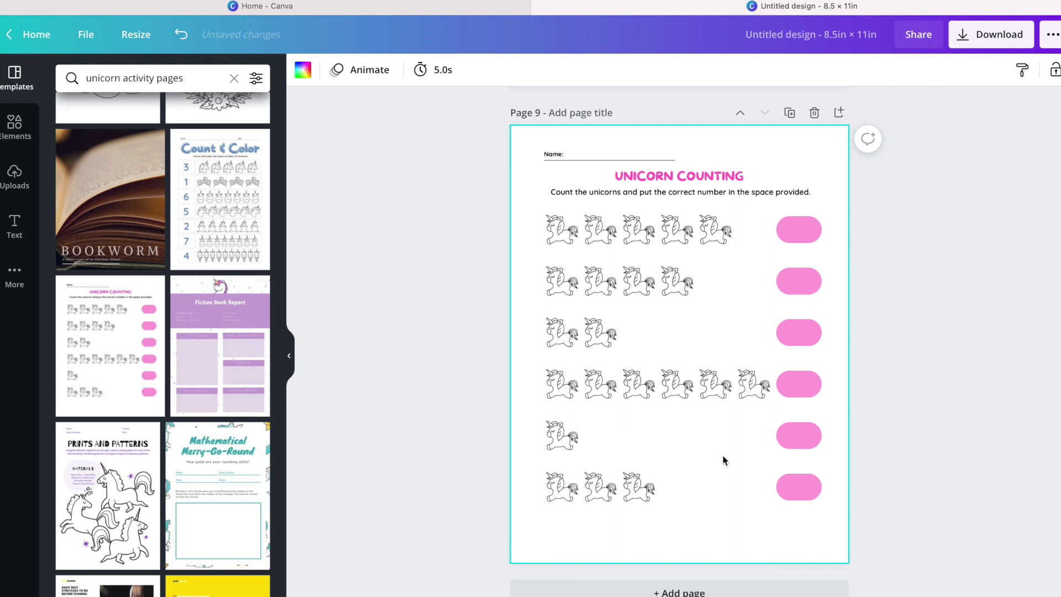
left_click(695, 592)
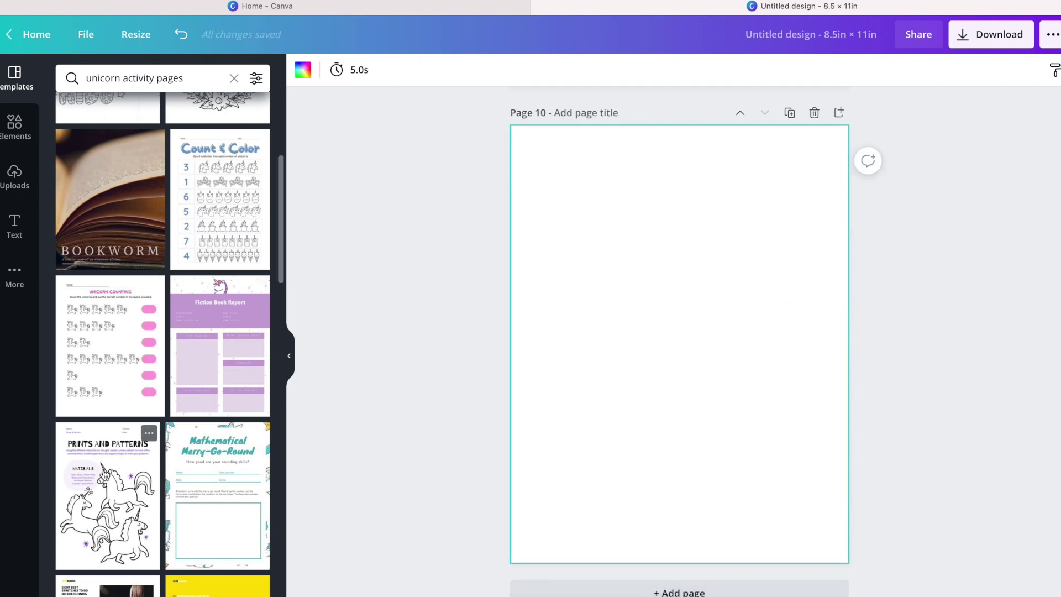
left_click(105, 476)
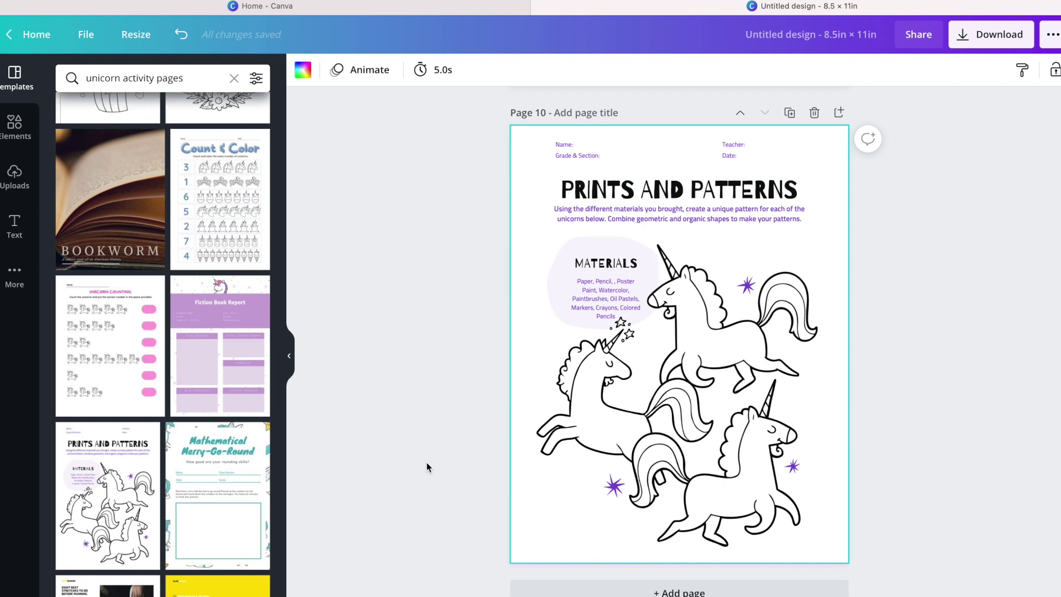
left_click(181, 34)
scroll(151, 376, "down", 10)
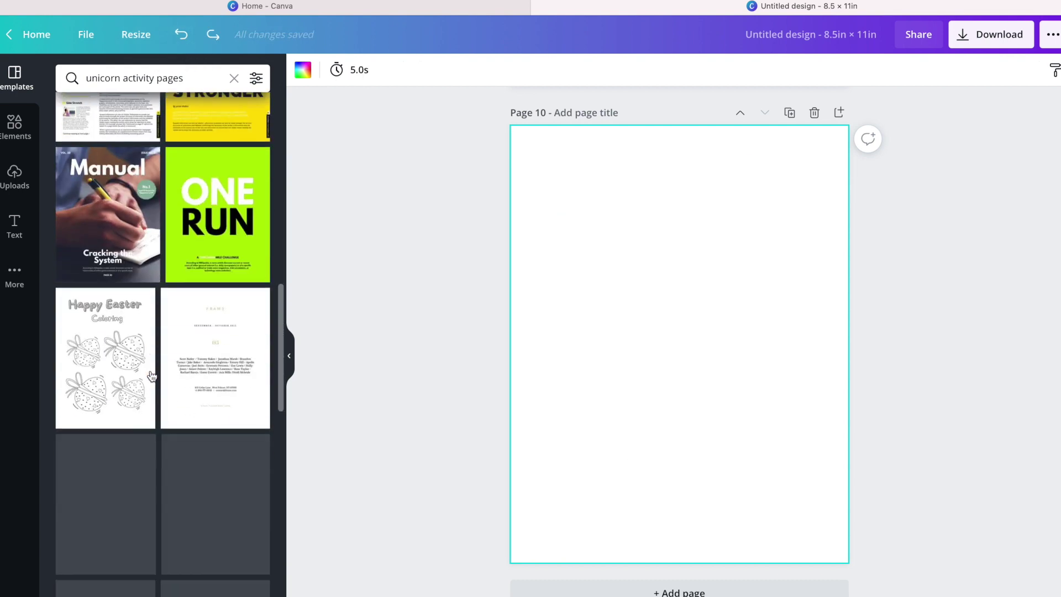
scroll(150, 376, "down", 5)
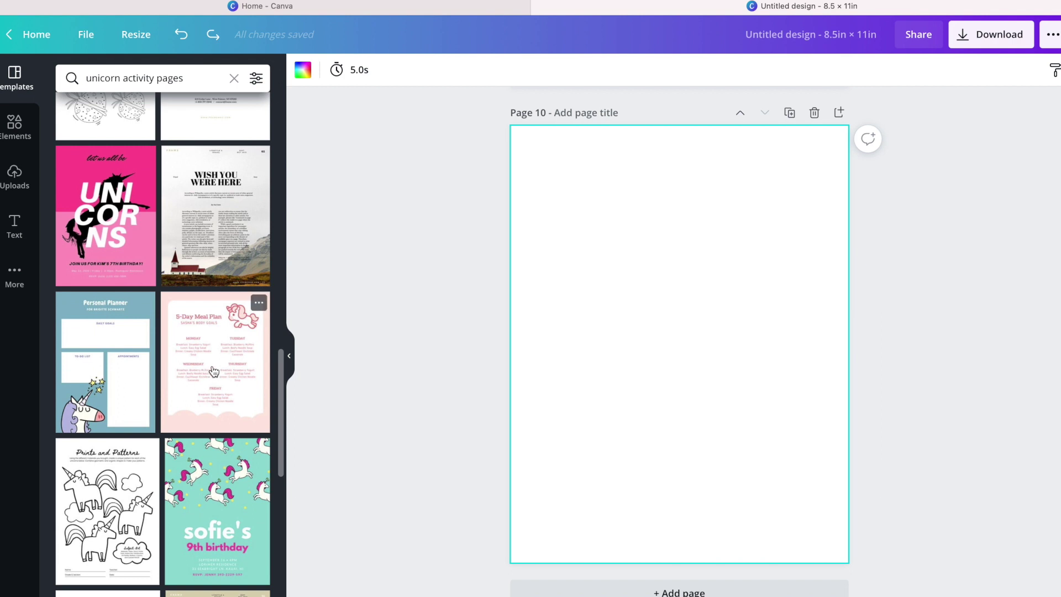
scroll(156, 383, "down", 3)
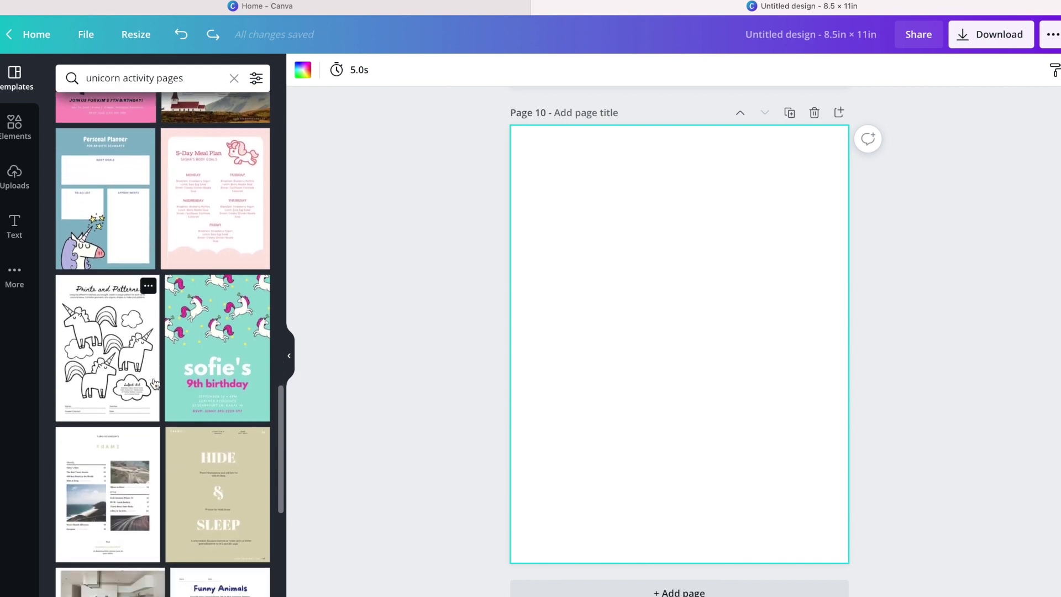
scroll(155, 383, "down", 8)
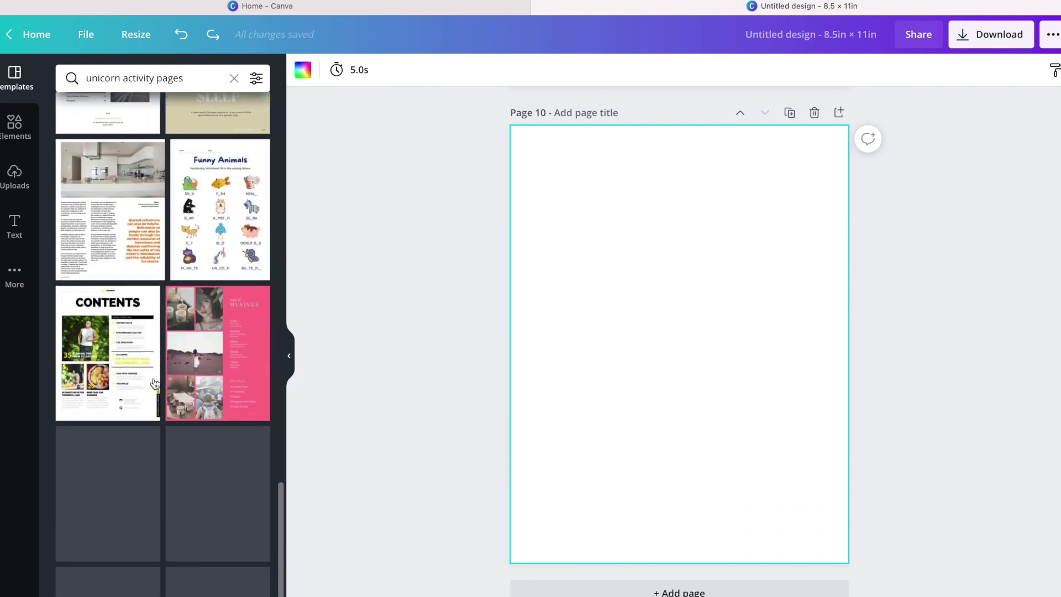
scroll(154, 383, "down", 4)
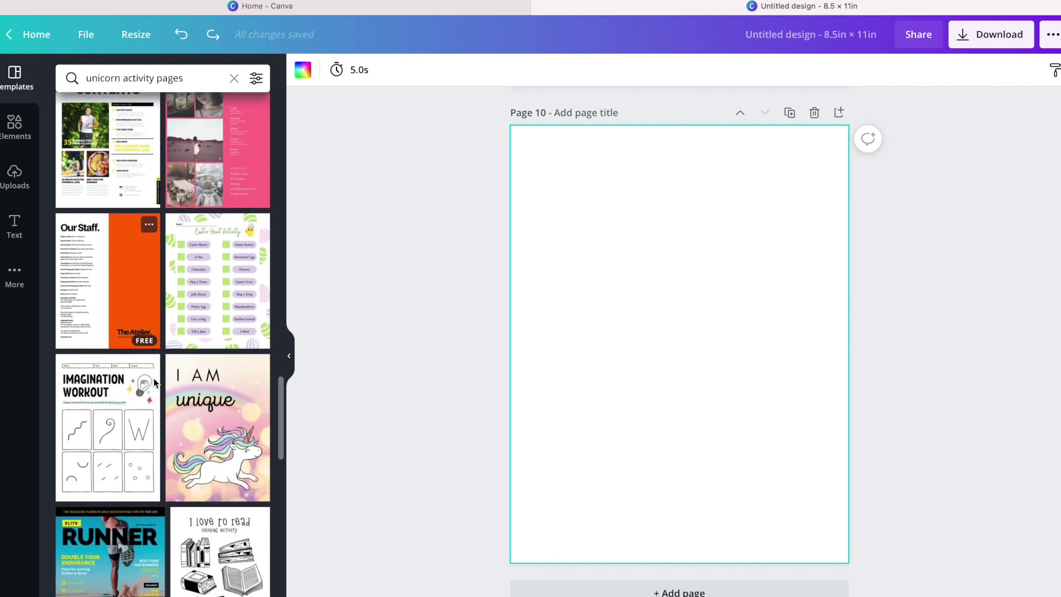
scroll(155, 382, "down", 3)
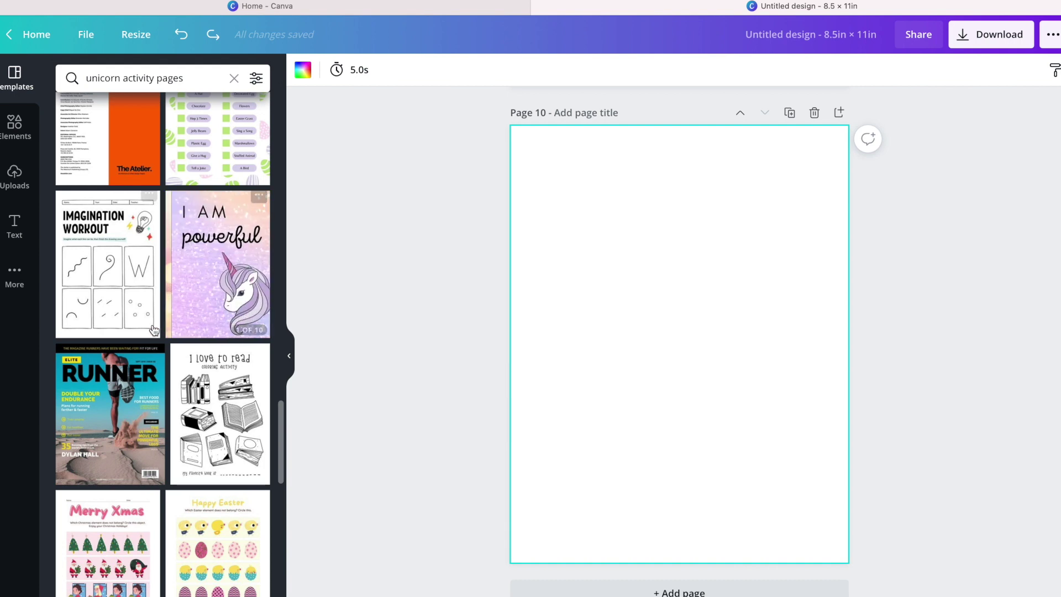
scroll(183, 287, "down", 3)
scroll(154, 330, "up", 4)
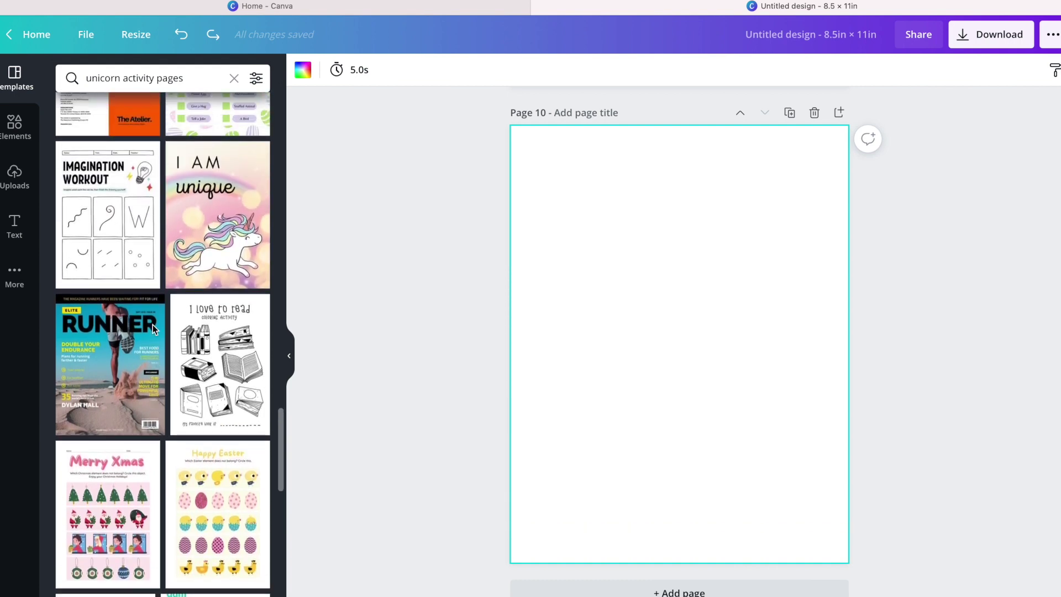
left_click(127, 321)
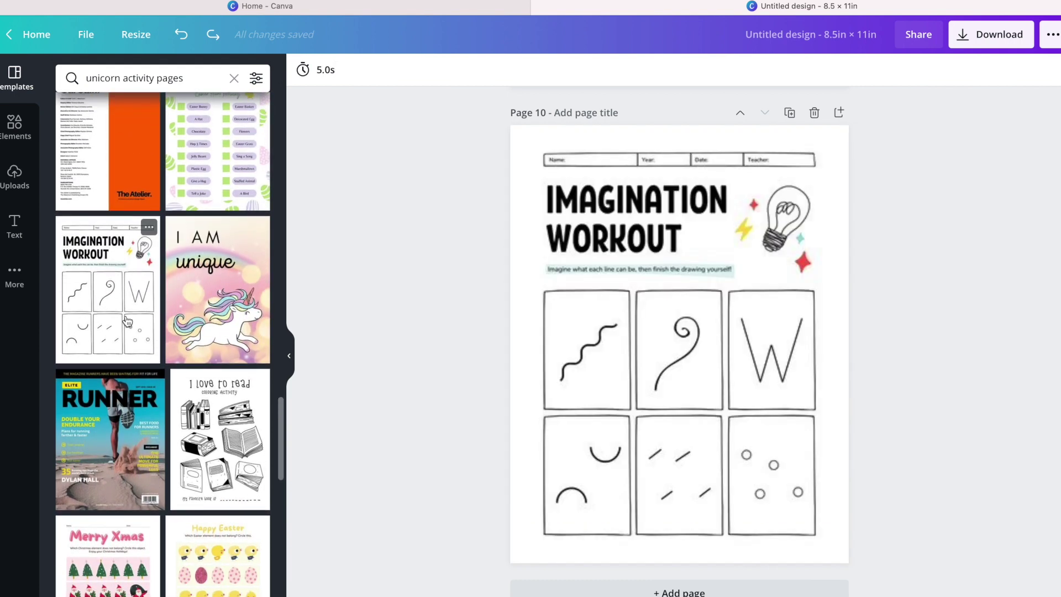
Delete the lightbulb, lightning bolt, and three sparkle graphics beside the page 10 title.
left_click(781, 225)
key("Delete")
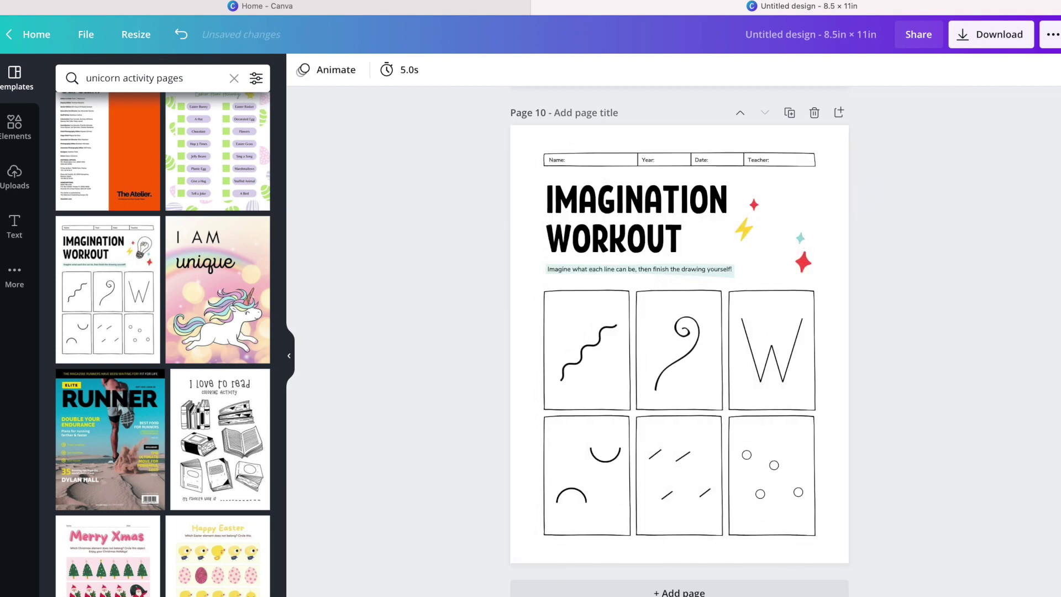
left_click(747, 232)
key("Delete")
left_click(752, 207)
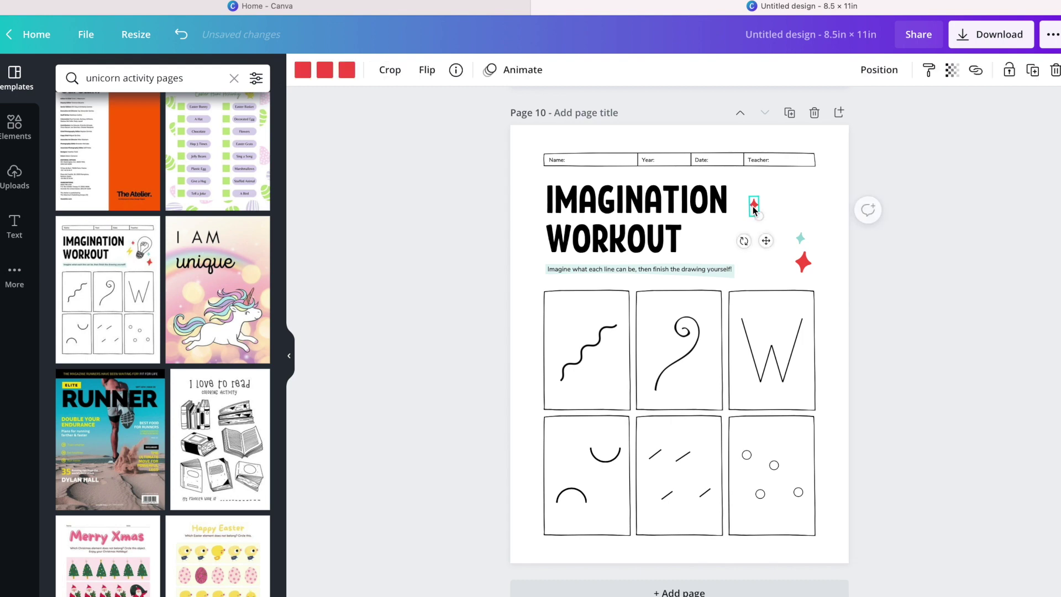
key("Delete")
left_click(800, 239)
key("Delete")
left_click(803, 264)
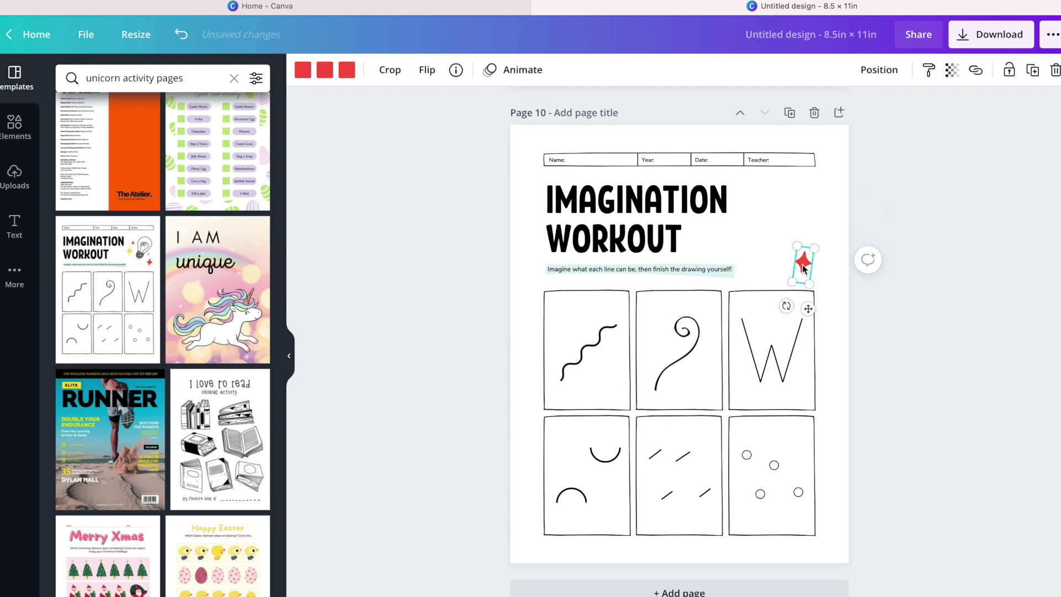
key("Delete")
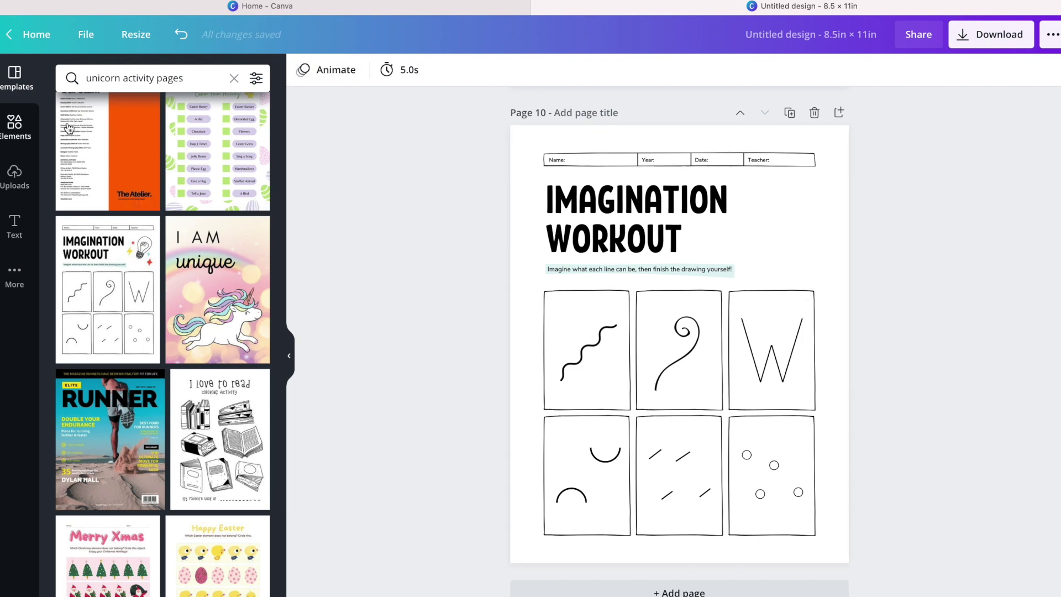
Add an outline unicorn from an Elements search for 'unicorns', shrunk beside the IMAGINATION WORKOUT title.
left_click(14, 126)
left_click(202, 78)
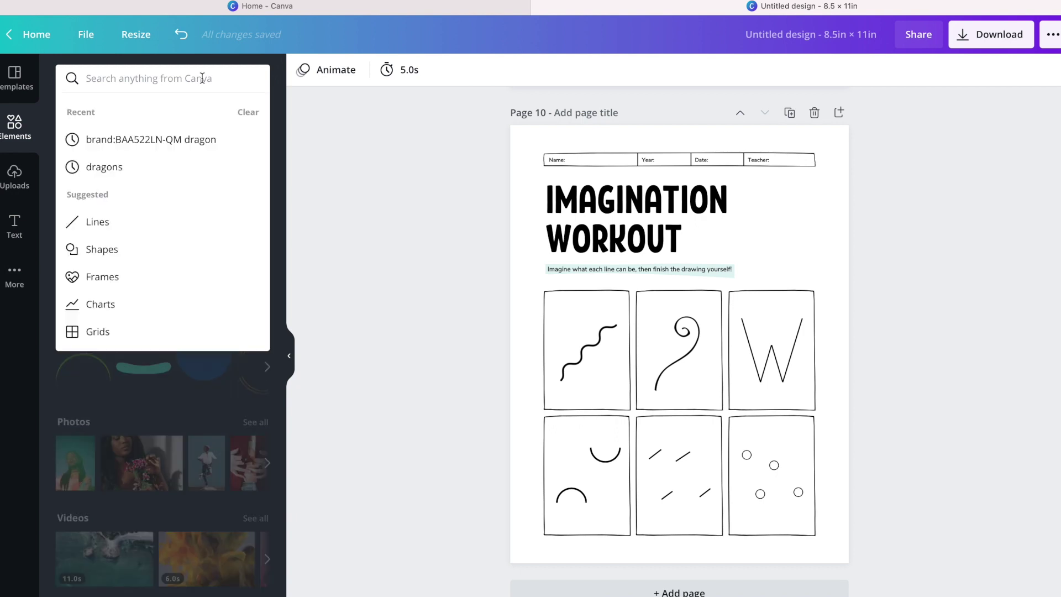
type("unicor")
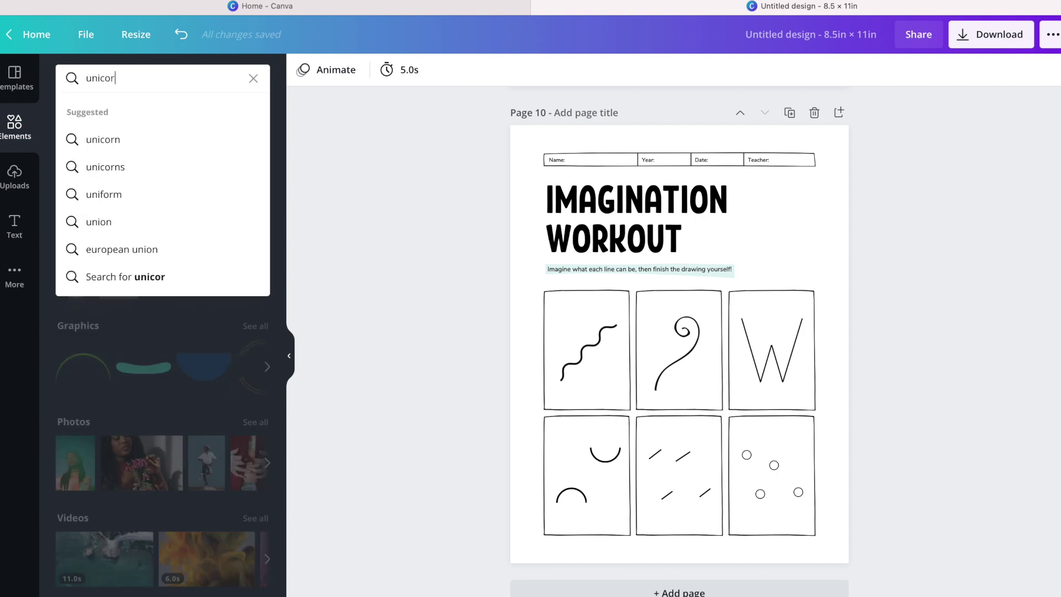
type("ns")
key("Return")
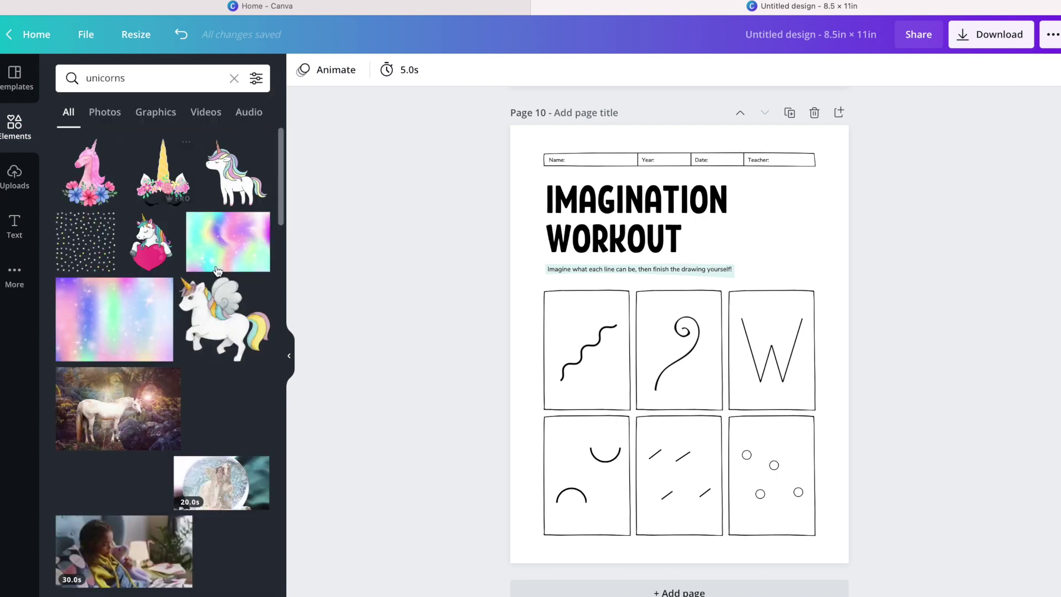
scroll(227, 354, "down", 1)
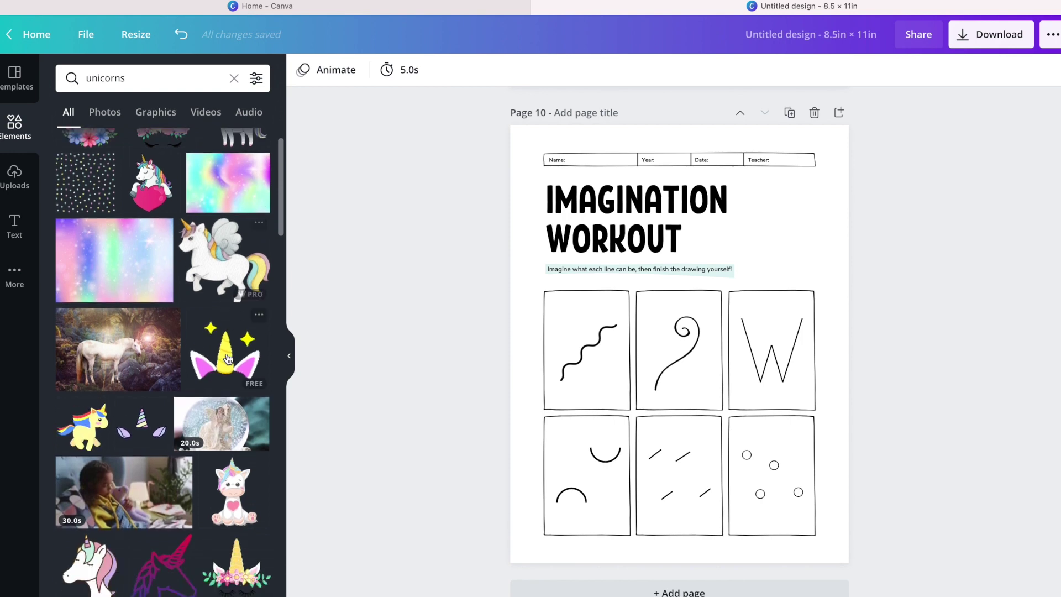
scroll(228, 358, "down", 7)
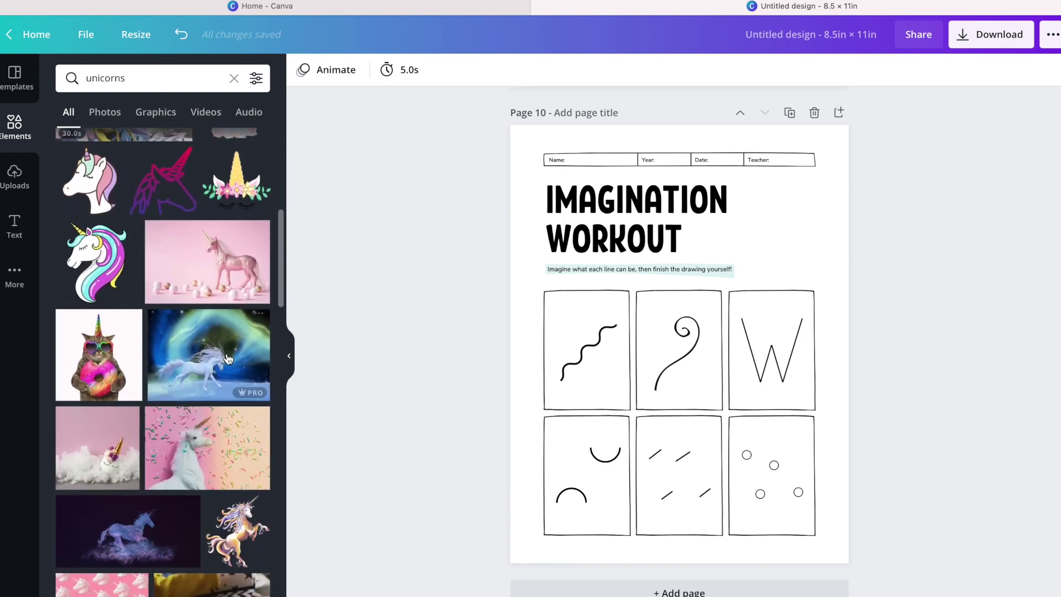
scroll(228, 358, "down", 10)
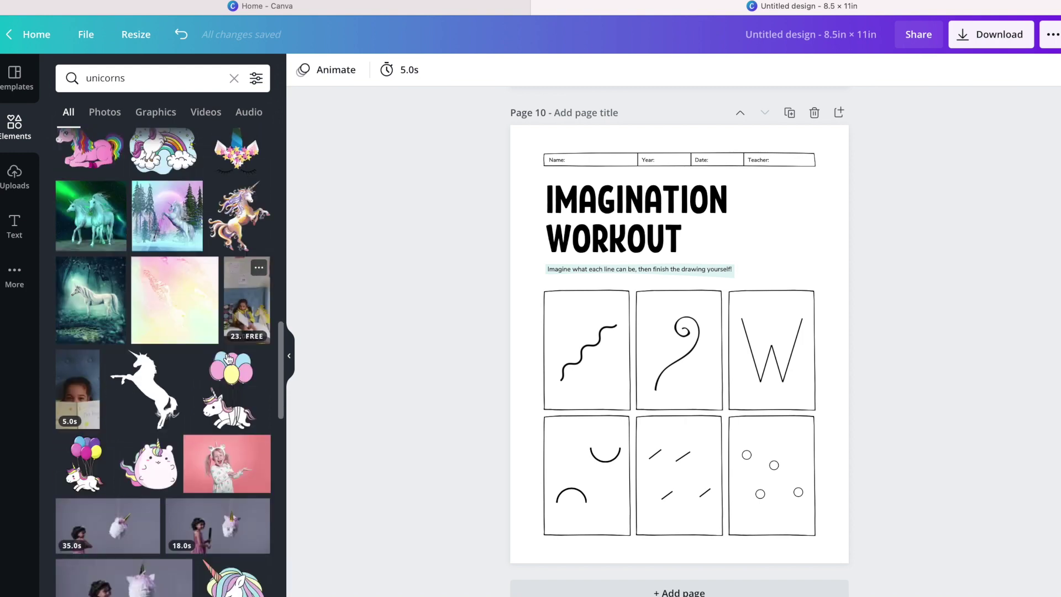
scroll(228, 359, "down", 8)
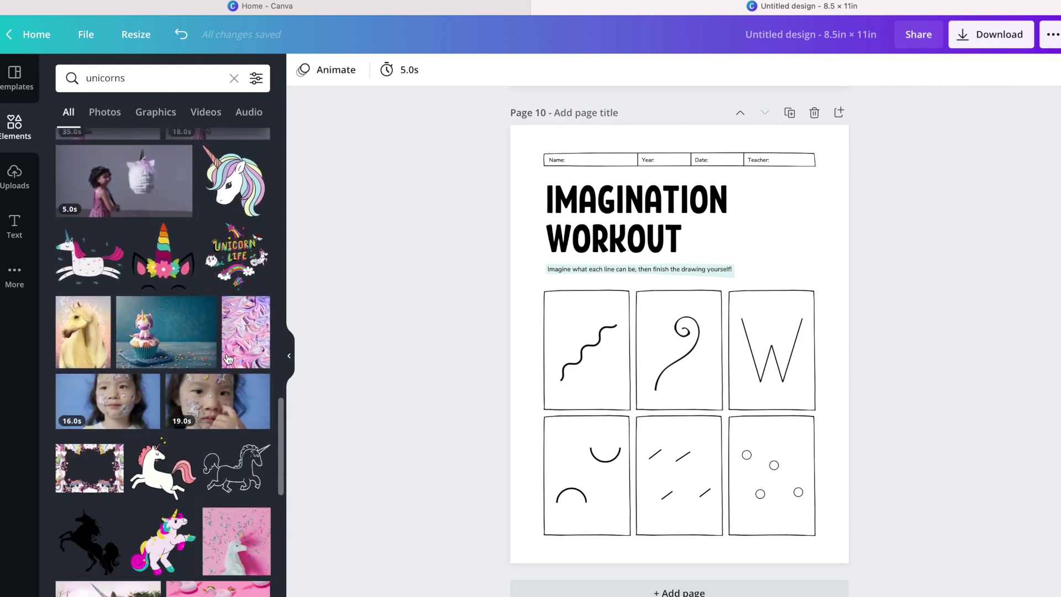
scroll(228, 358, "down", 3)
left_click(246, 342)
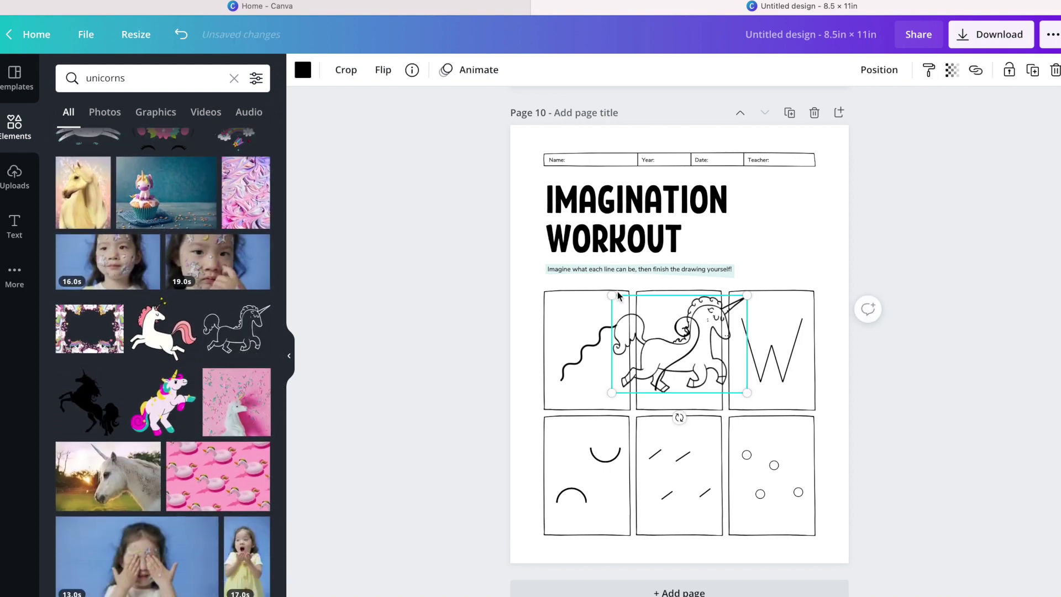
left_click_drag(645, 313, 768, 192)
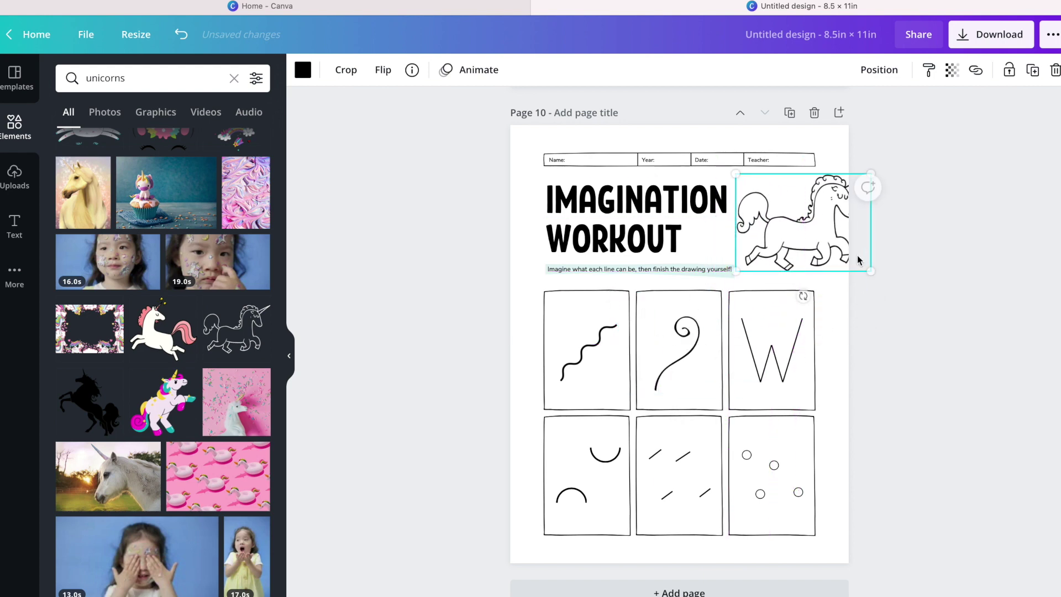
left_click_drag(846, 260, 787, 223)
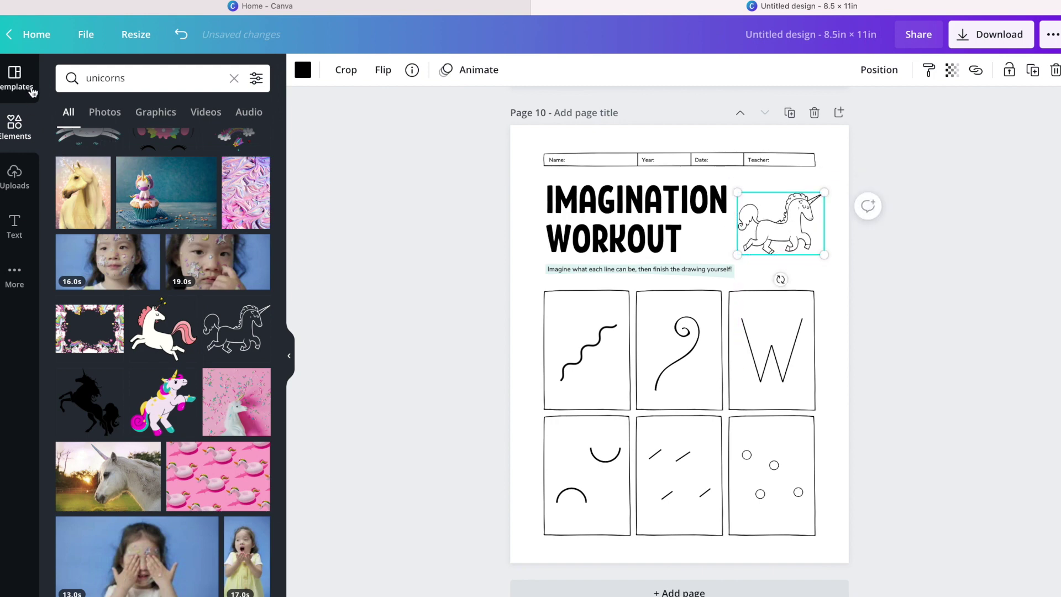
left_click(15, 82)
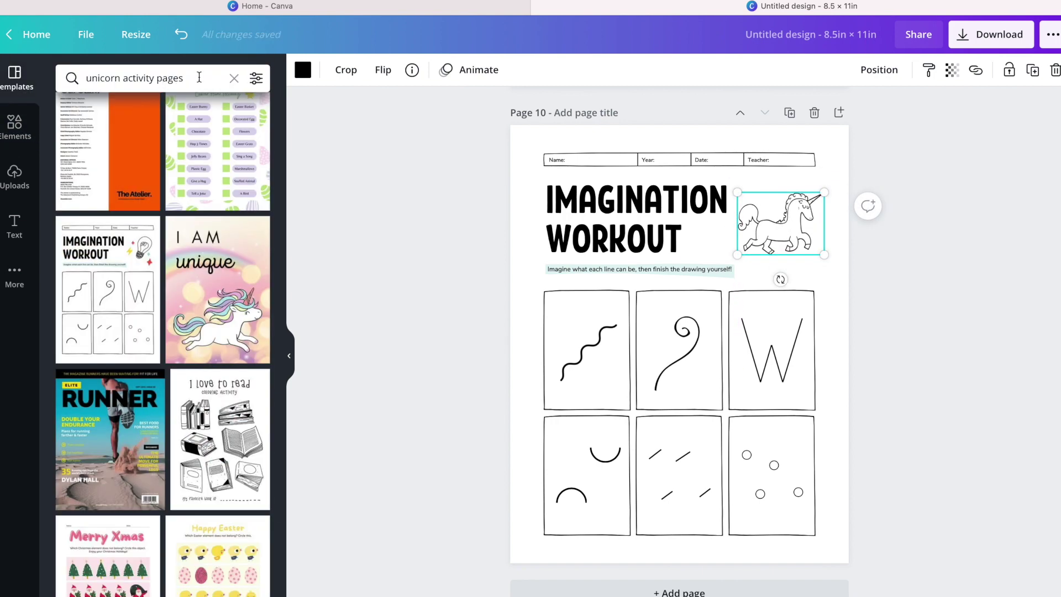
Search templates for 'unicorn coloring pages' and browse the results.
left_click_drag(123, 78, 196, 84)
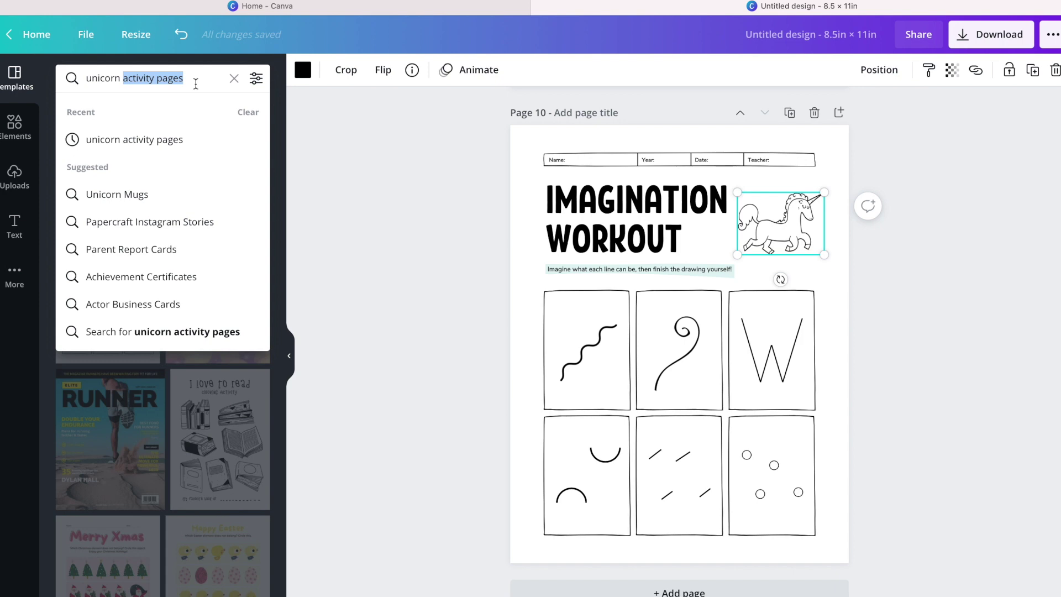
type("coloring")
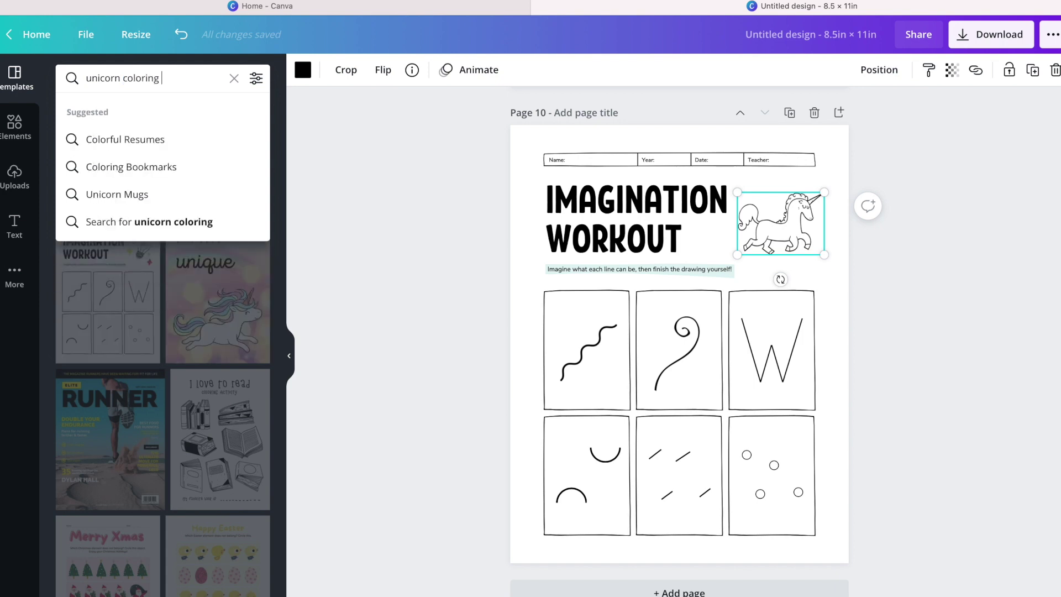
type(" pages")
key("Return")
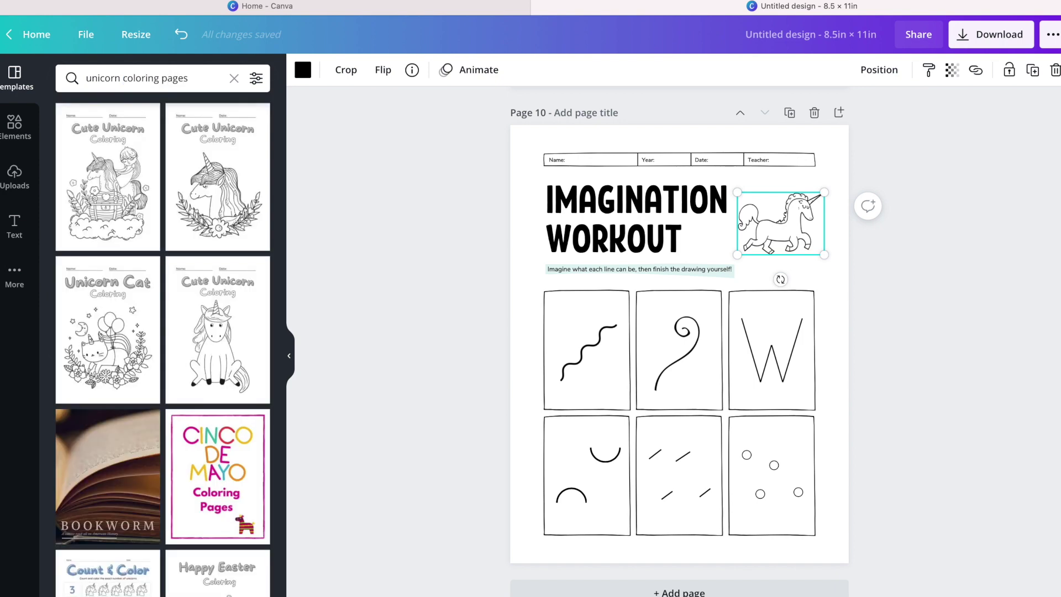
scroll(196, 285, "down", 1)
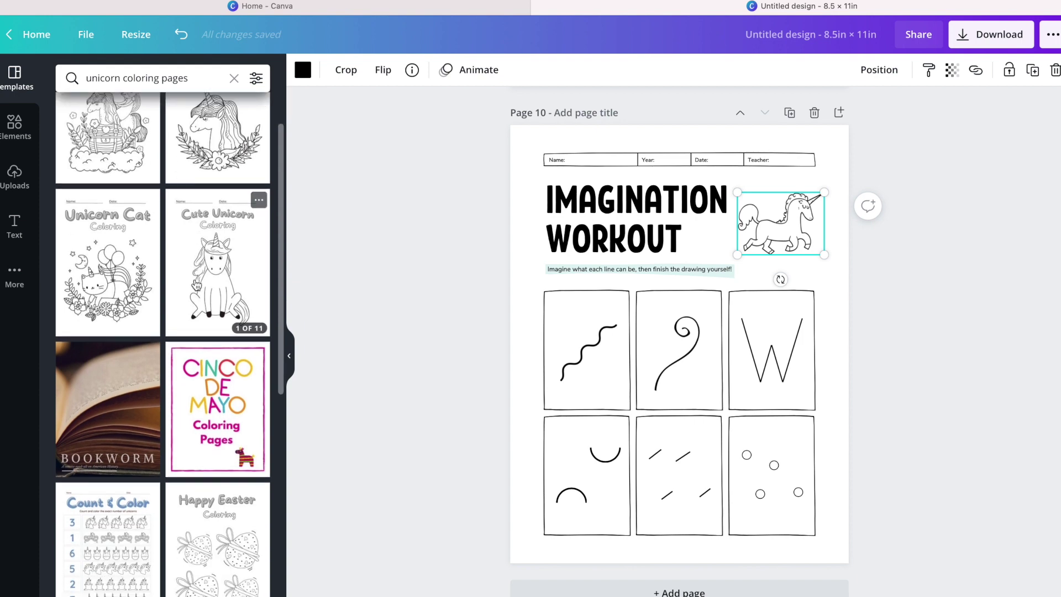
scroll(197, 284, "down", 7)
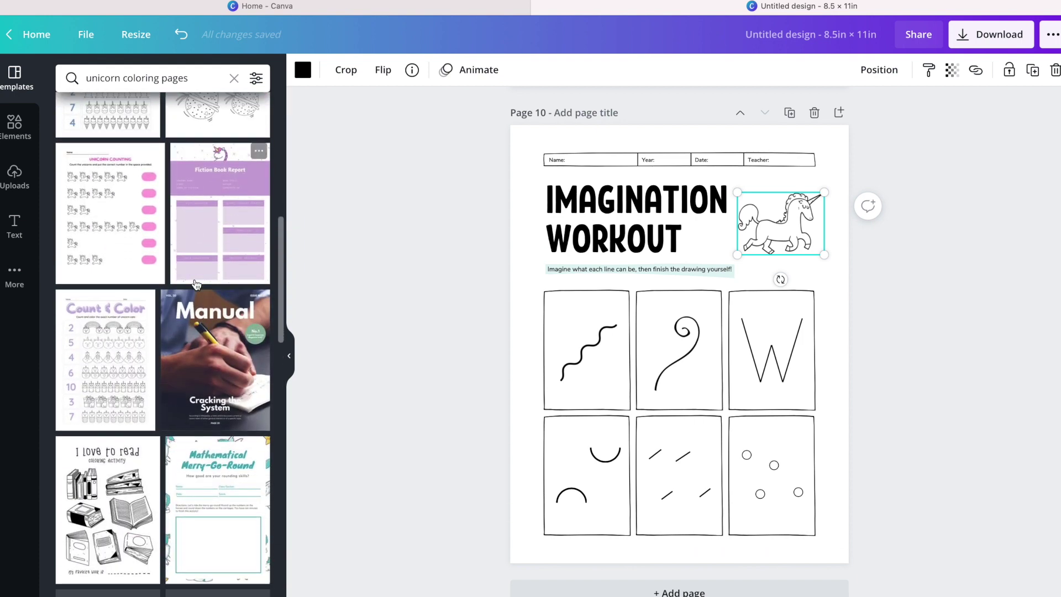
scroll(195, 285, "down", 4)
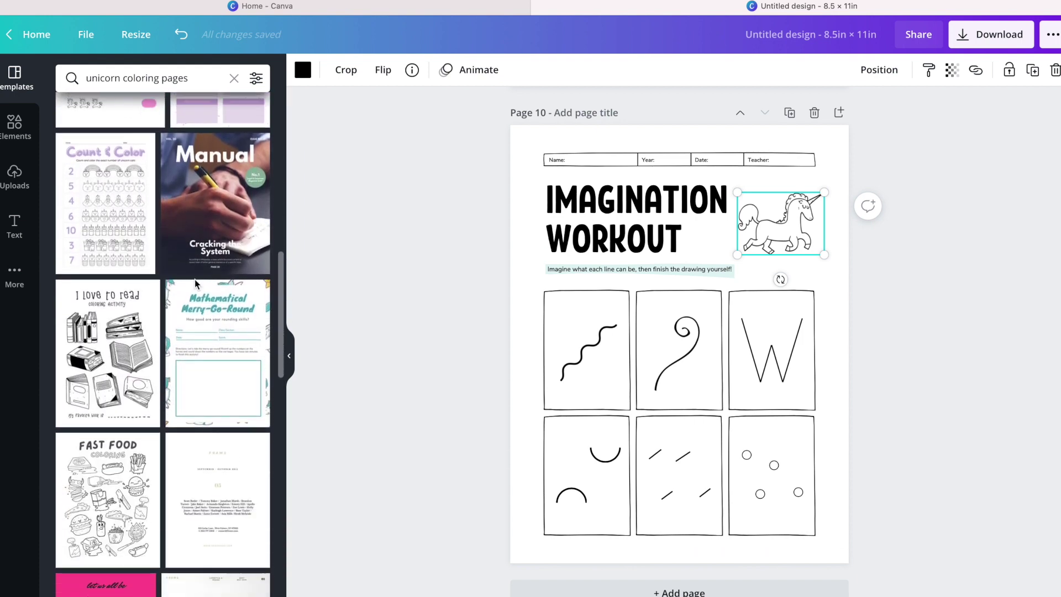
scroll(195, 284, "down", 7)
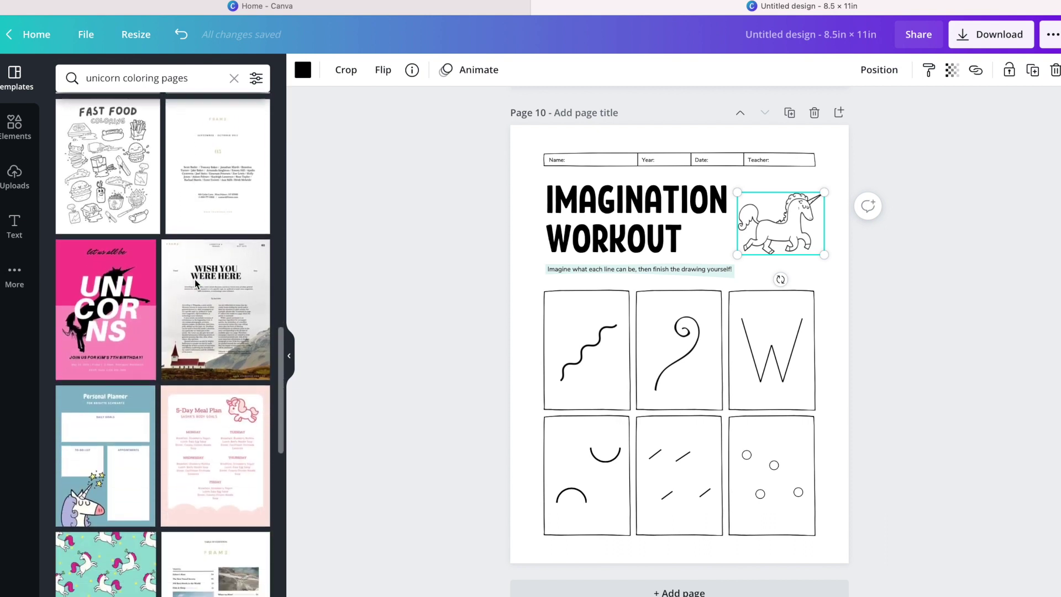
scroll(196, 284, "down", 5)
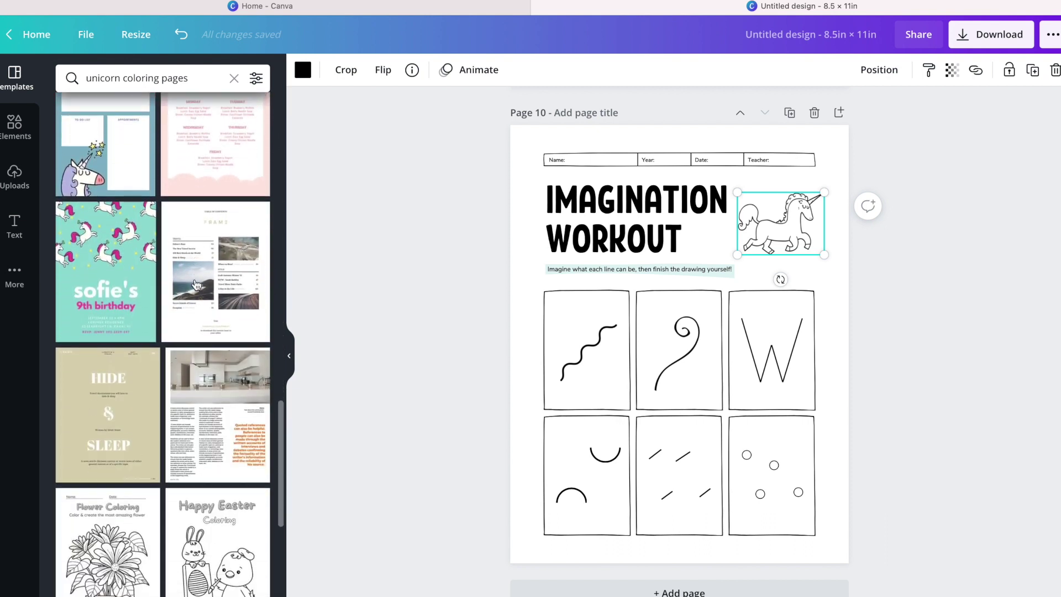
scroll(195, 284, "down", 3)
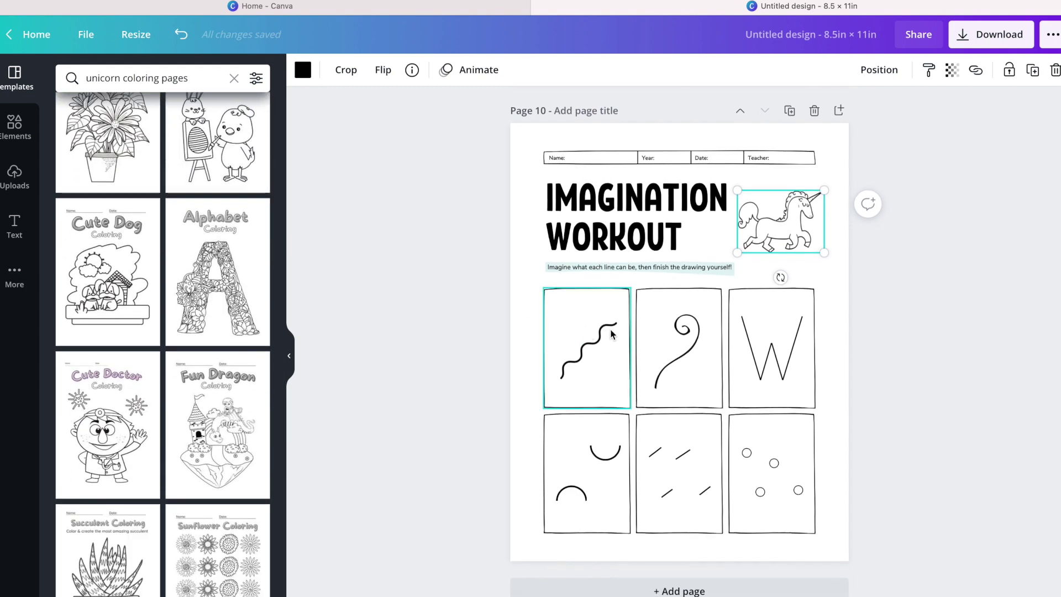
Replace the template search with 'kids math pages' and browse the results.
left_click(81, 79)
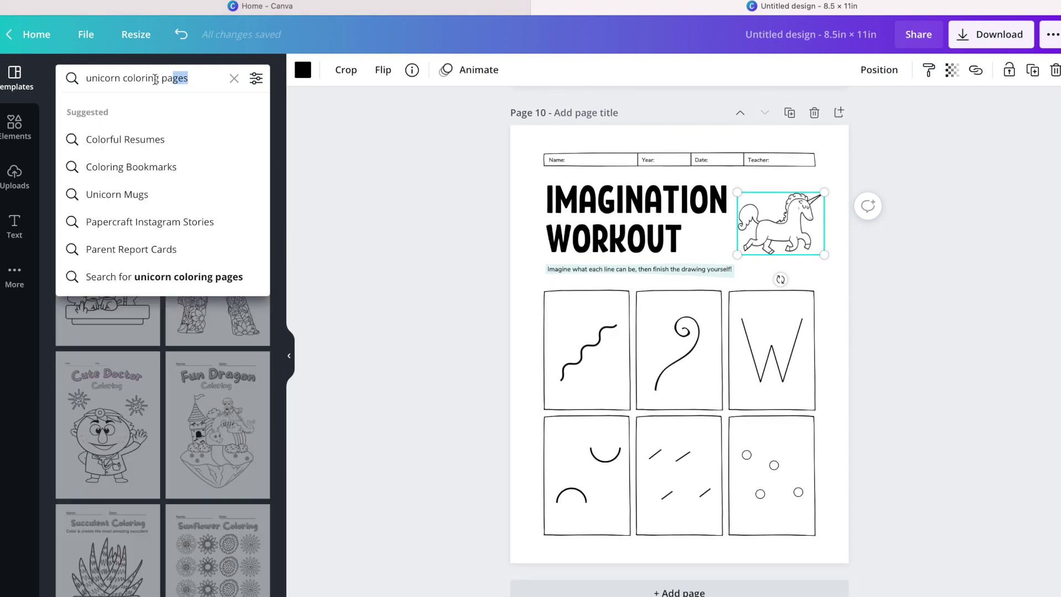
type("kids math")
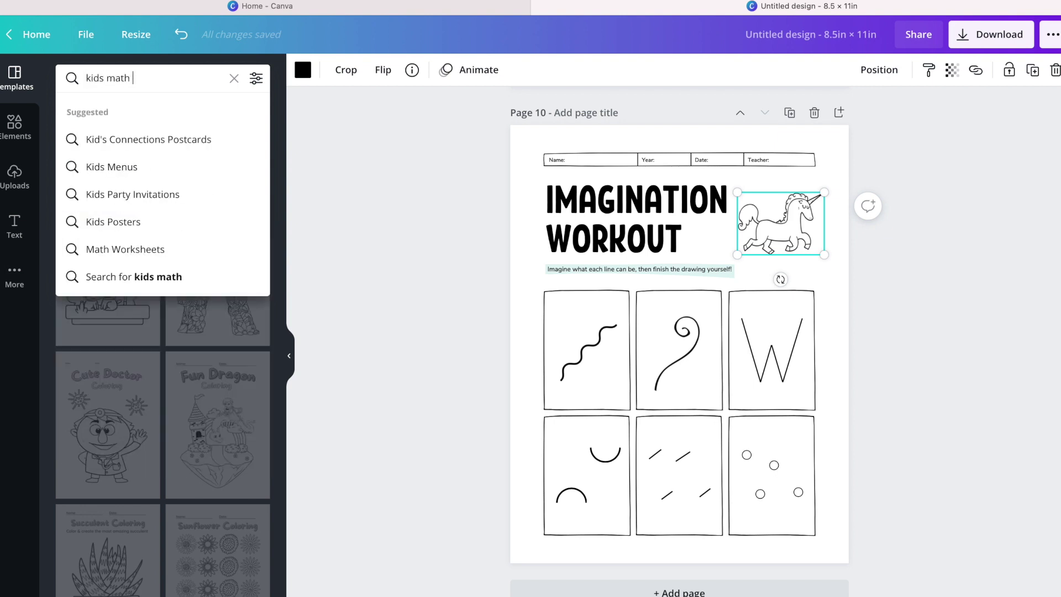
type(" pages")
key("Return")
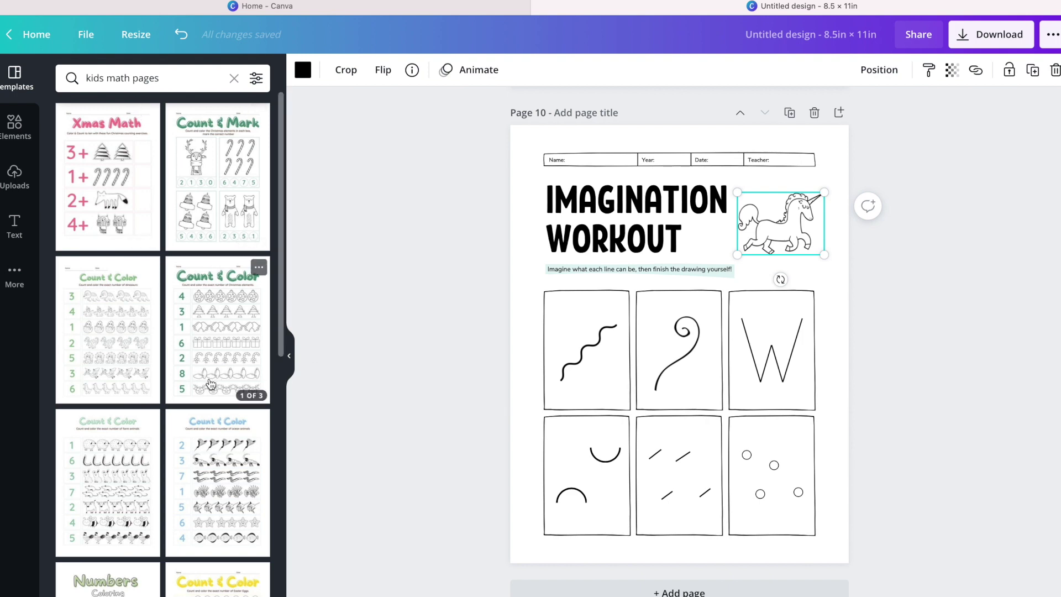
scroll(211, 384, "down", 6)
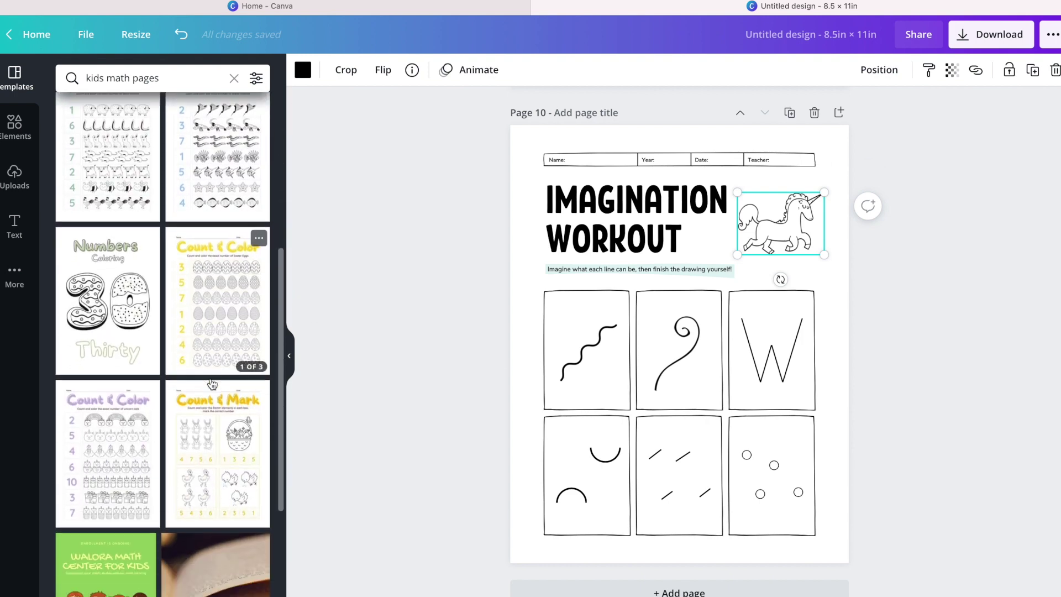
scroll(211, 384, "down", 2)
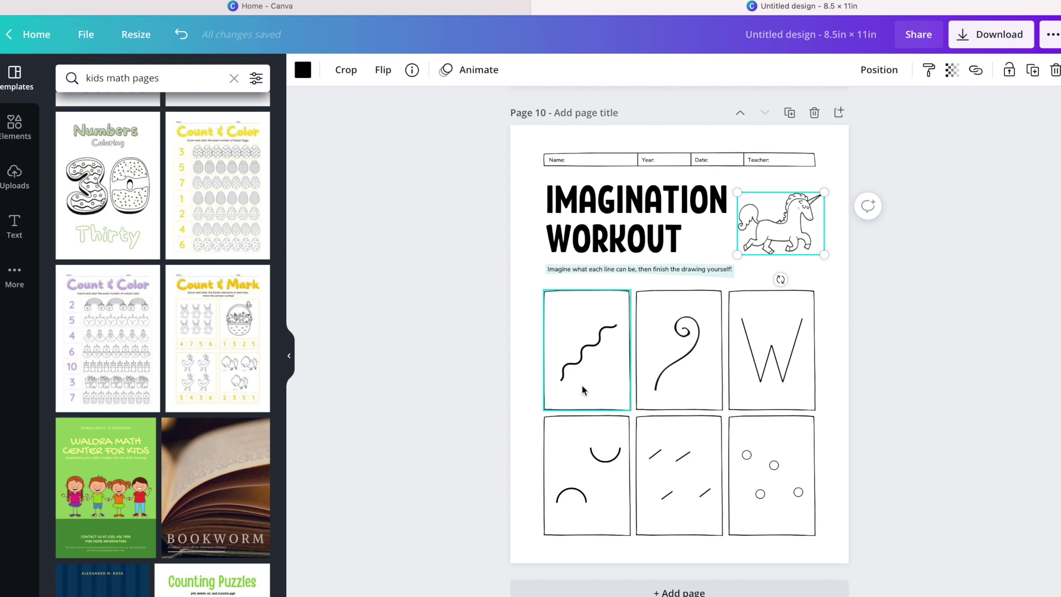
Add page 11 and apply the first Dino Math Worksheet Set page to it.
left_click(703, 592)
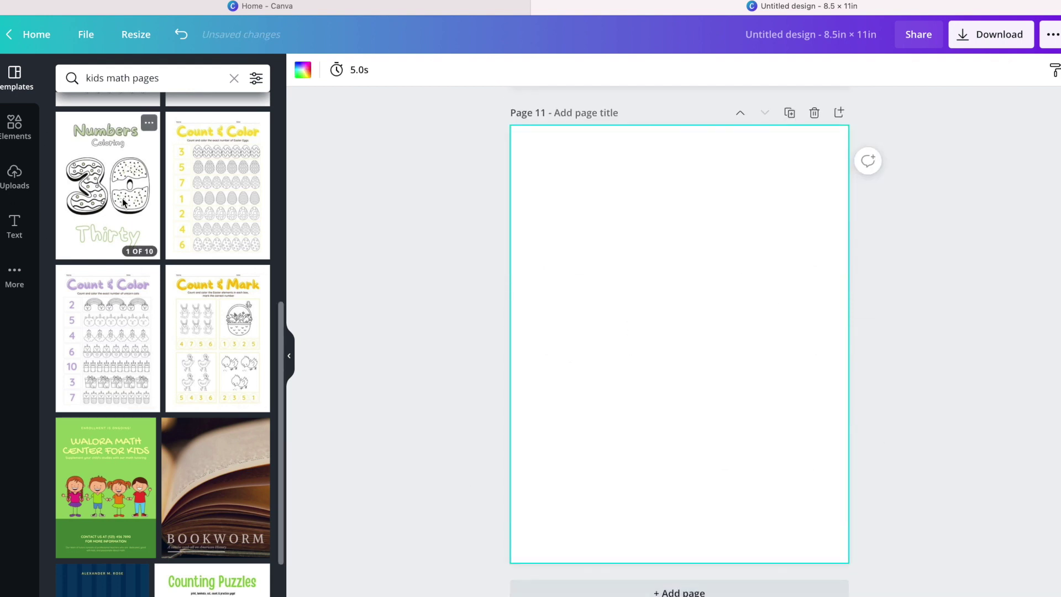
left_click(123, 203)
scroll(133, 221, "down", 5)
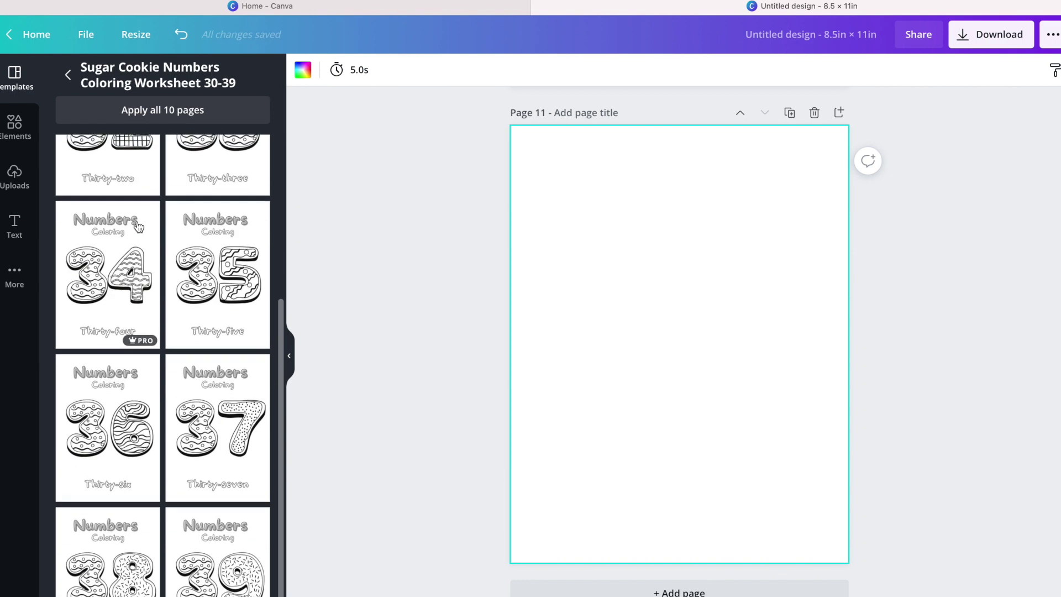
scroll(138, 227, "up", 5)
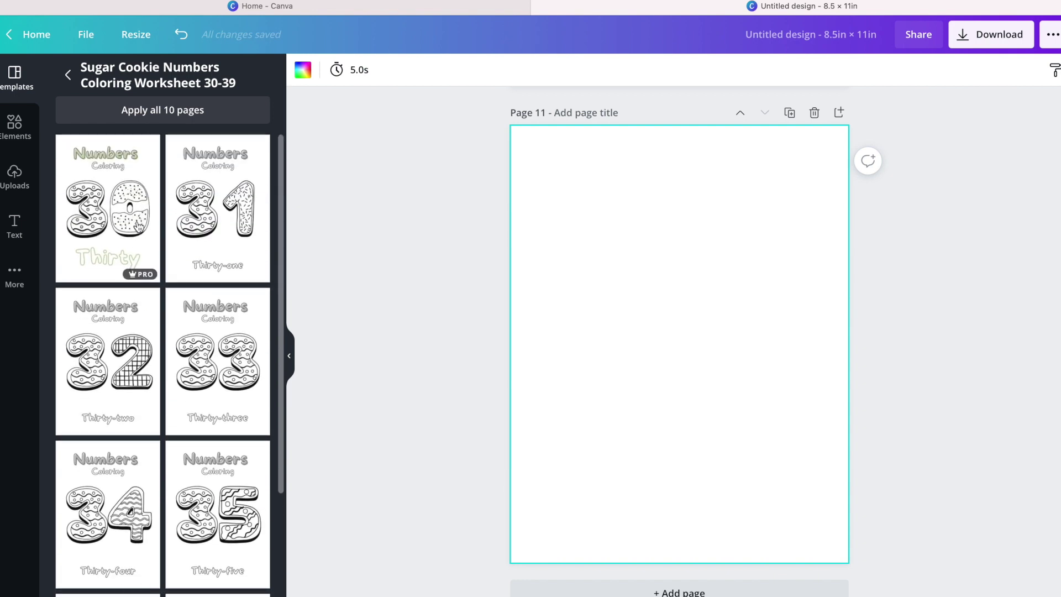
left_click(69, 75)
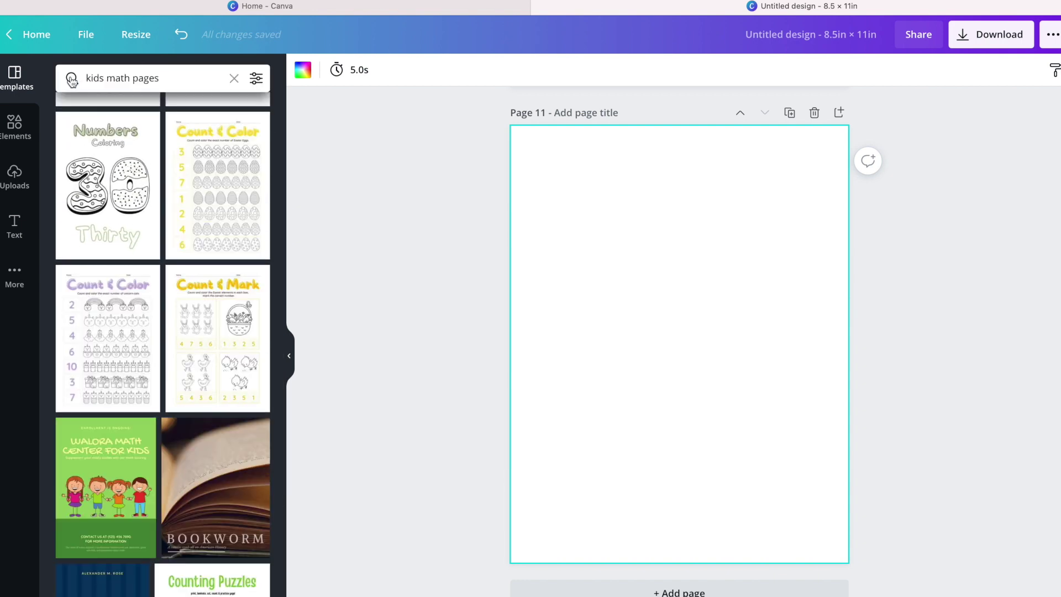
scroll(133, 299, "down", 3)
scroll(133, 299, "down", 10)
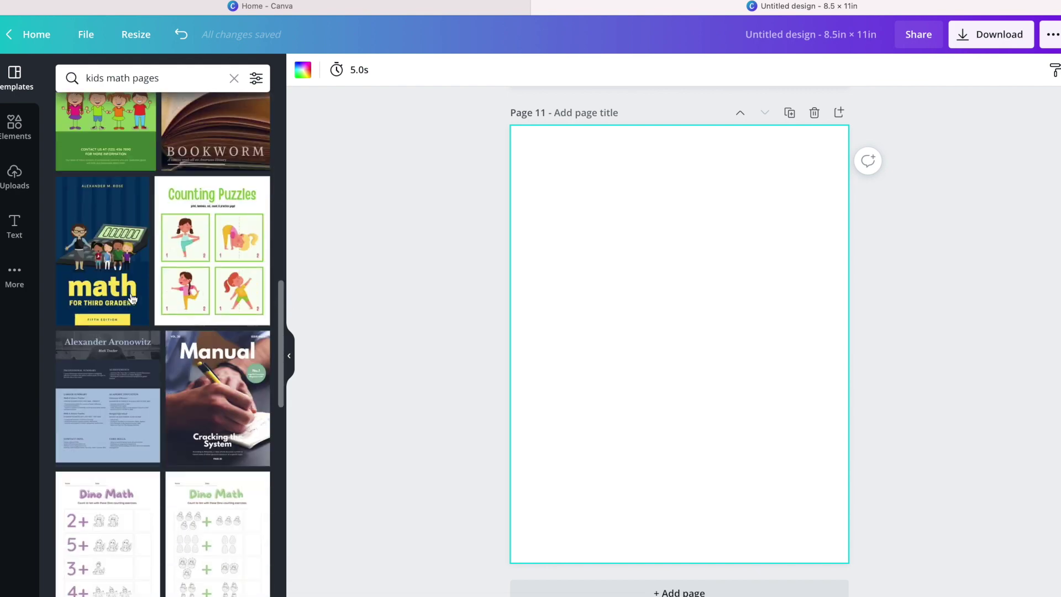
mouse_move(113, 244)
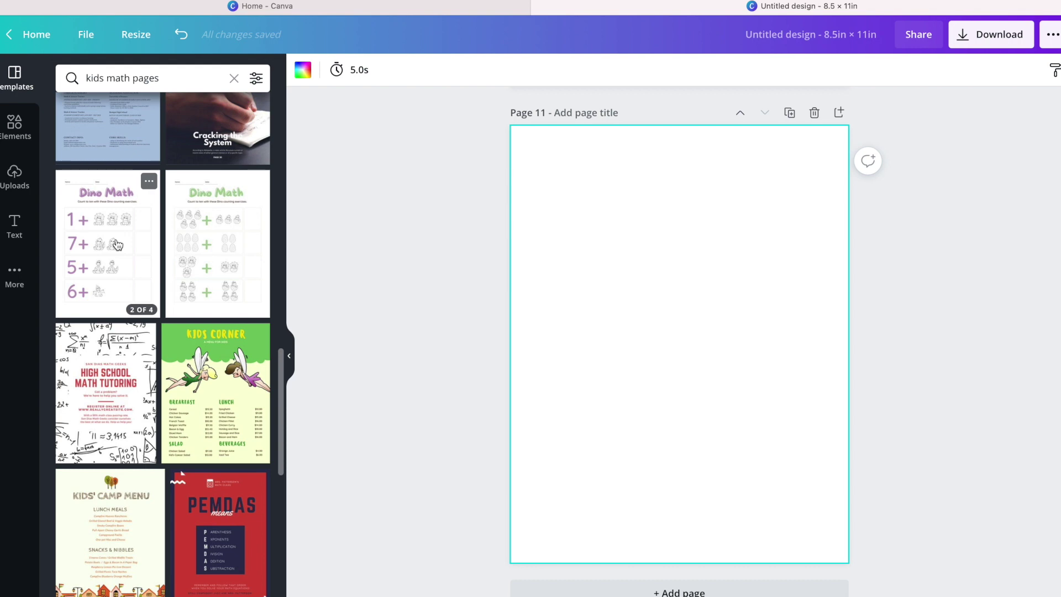
left_click(116, 244)
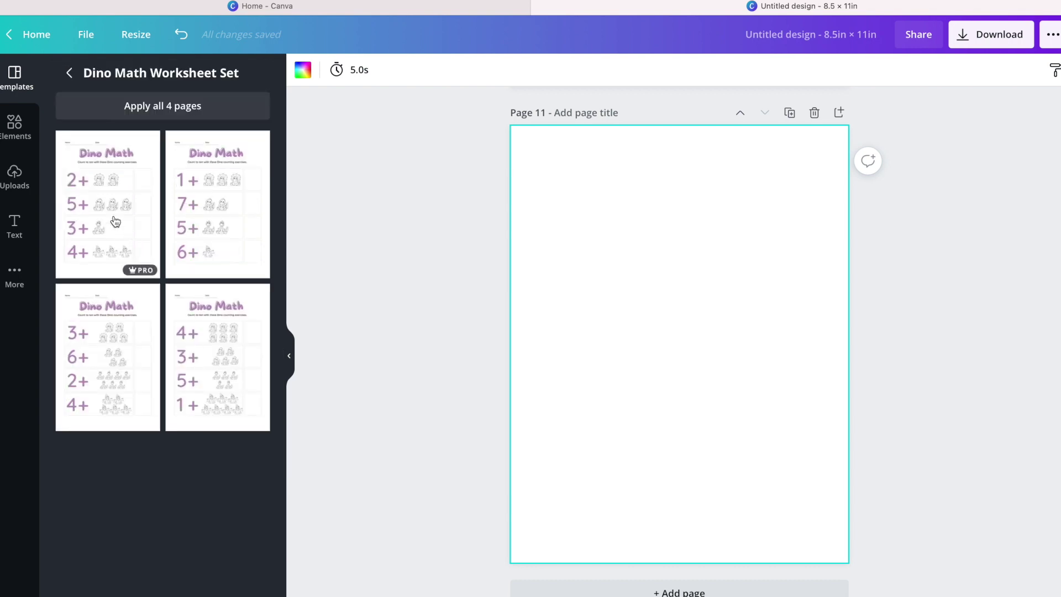
left_click(116, 222)
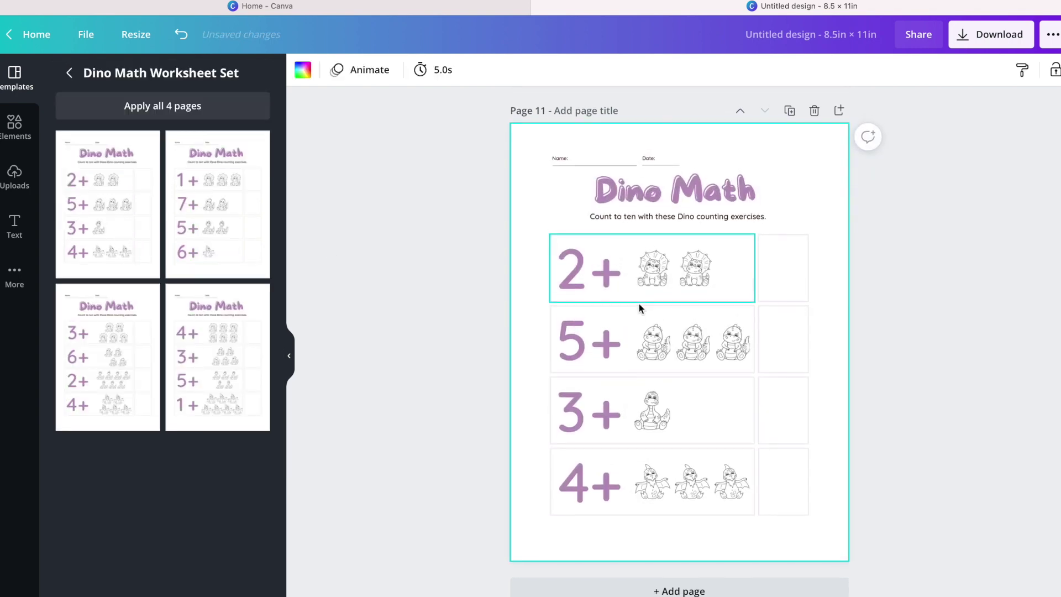
scroll(647, 296, "up", 1)
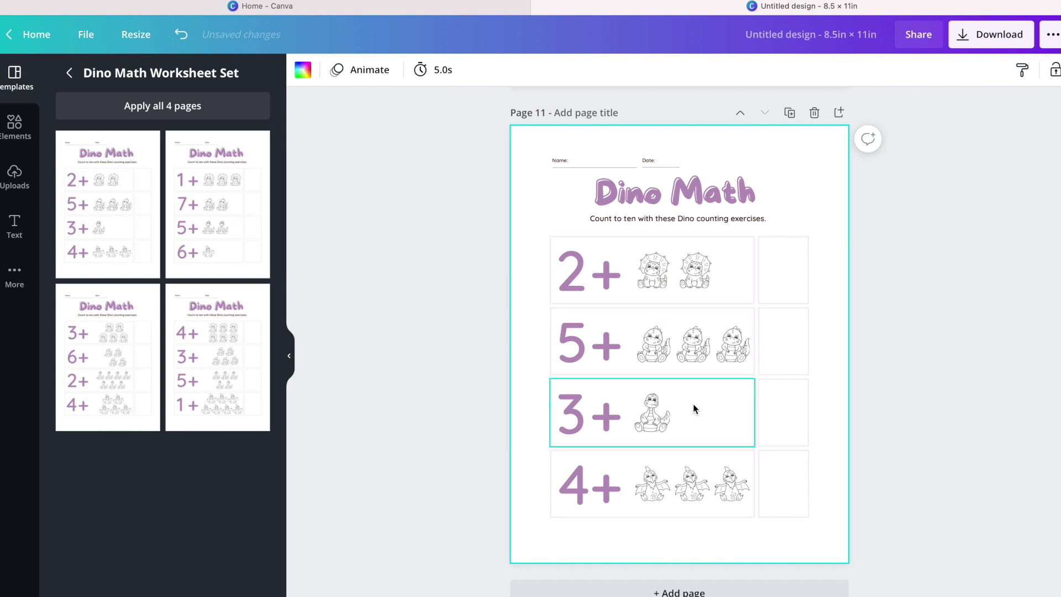
Replace the two dinos in the 2+ row with the unicorn from page 10.
scroll(694, 406, "up", 5)
scroll(695, 407, "up", 6)
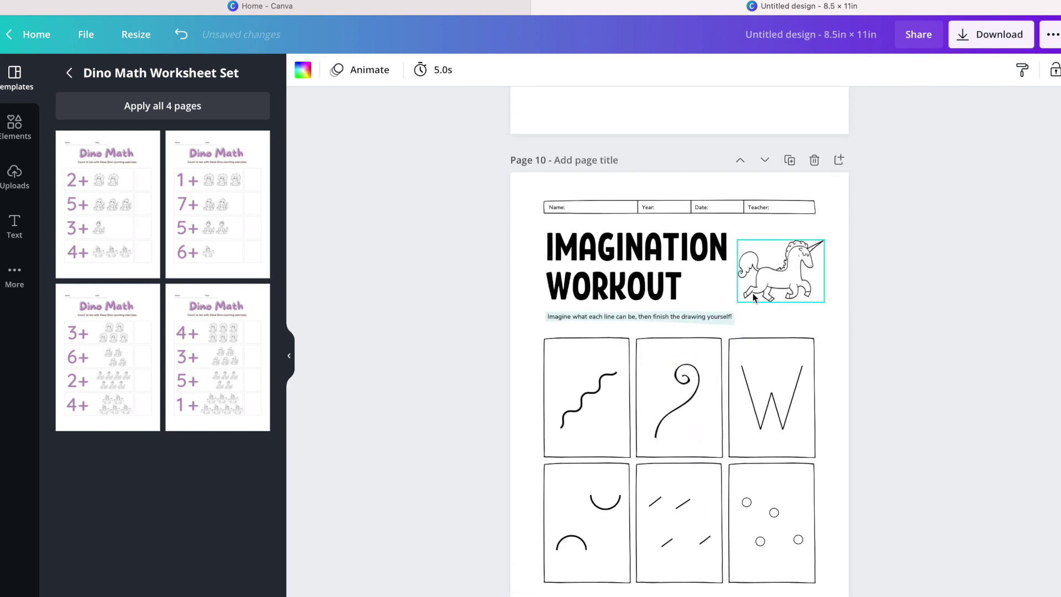
left_click(778, 284)
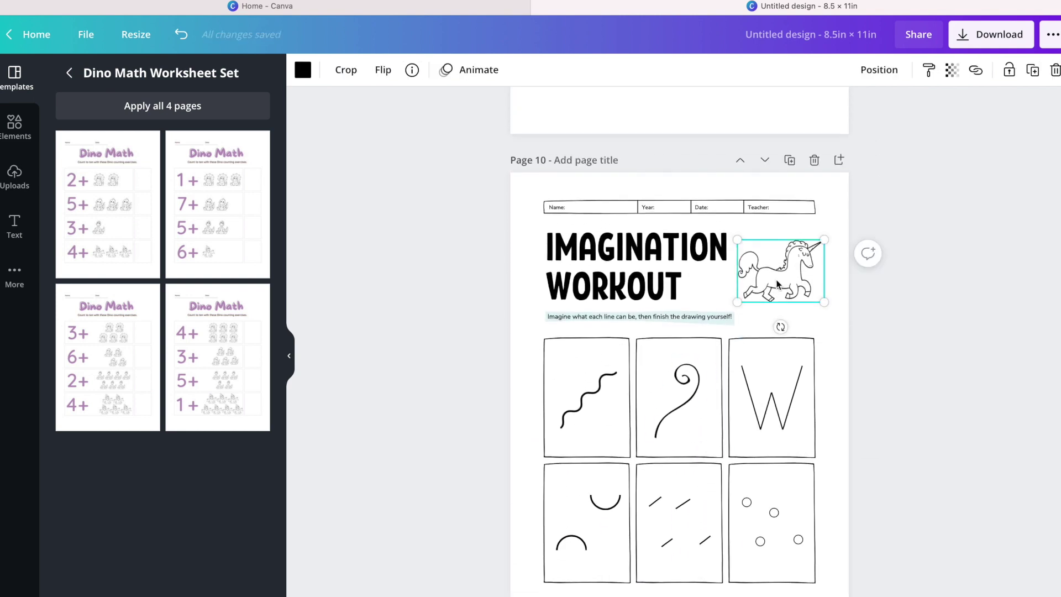
scroll(774, 285, "down", 8)
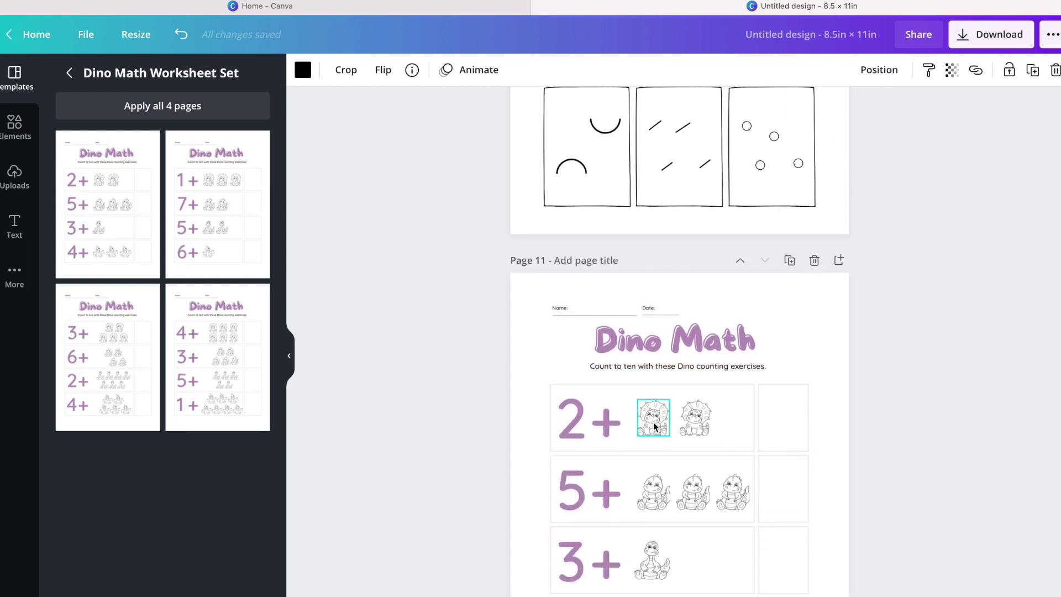
left_click(654, 426)
key("Delete")
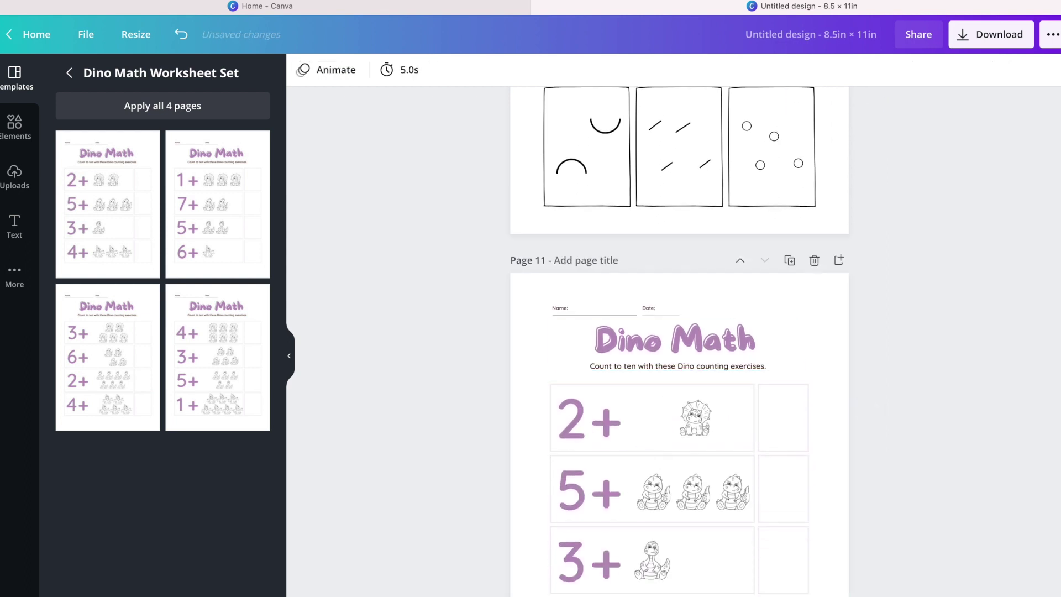
left_click(690, 429)
key("Delete")
key("ctrl+v")
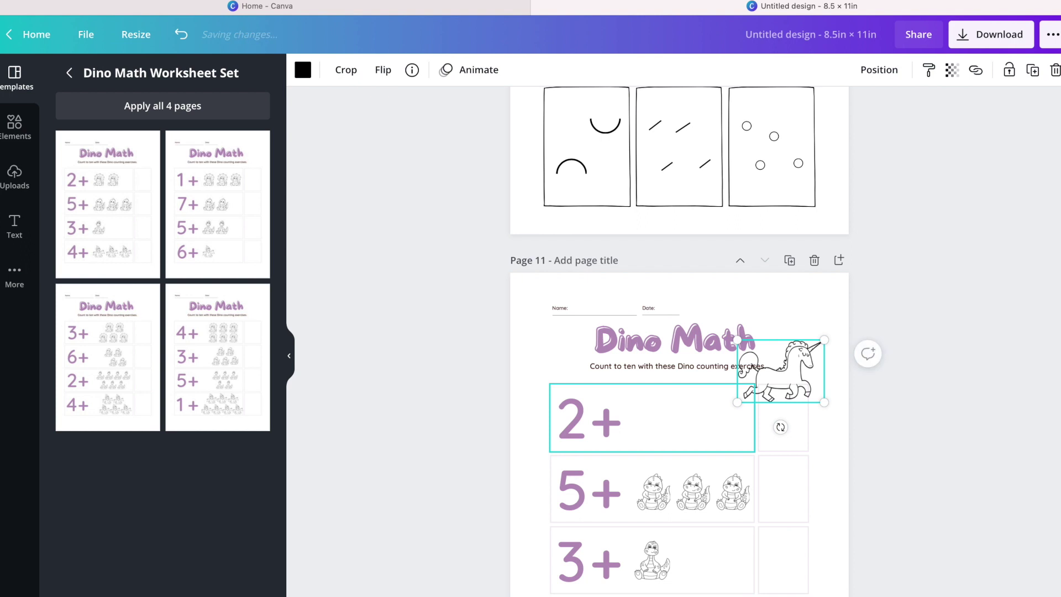
left_click_drag(810, 368, 694, 412)
Delete the three dinos in the 5+ row and fill it with three aligned small unicorns.
left_click(653, 498)
key("Delete")
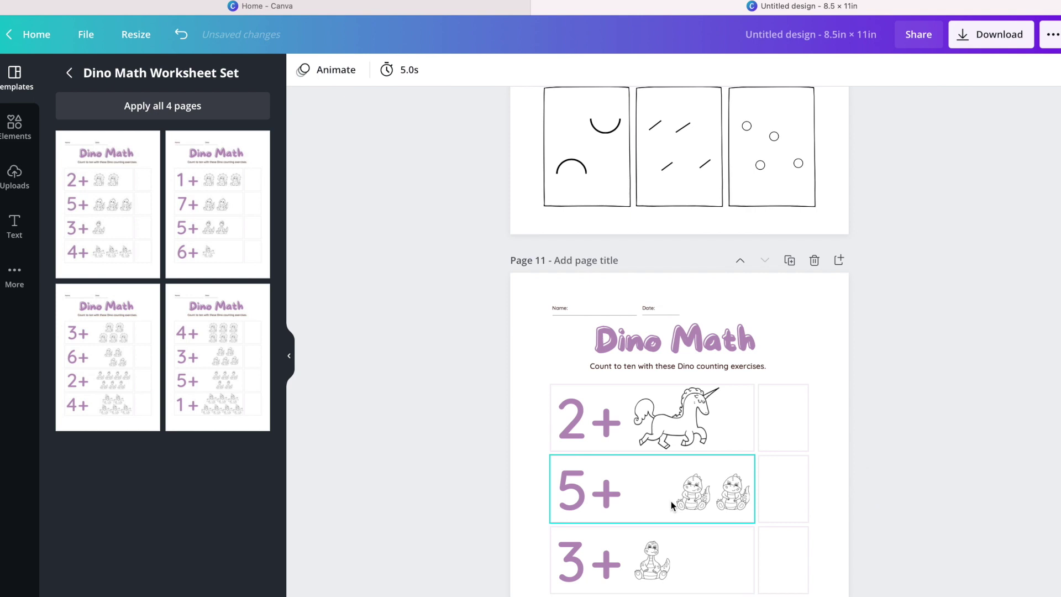
left_click(694, 492)
key("Delete")
left_click(733, 492)
key("Delete")
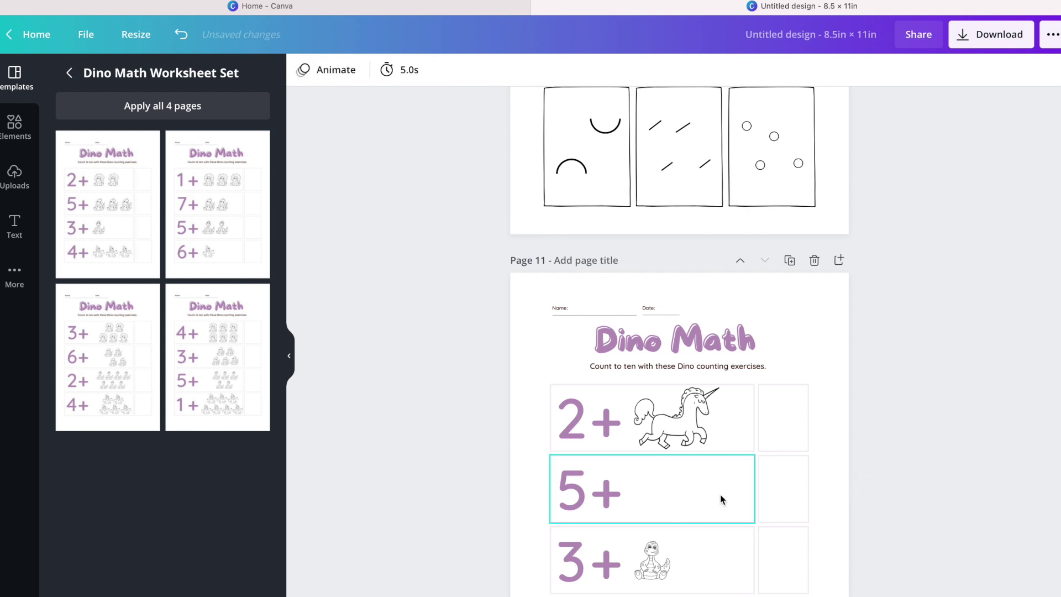
key("ctrl+v")
left_click_drag(811, 362, 664, 497)
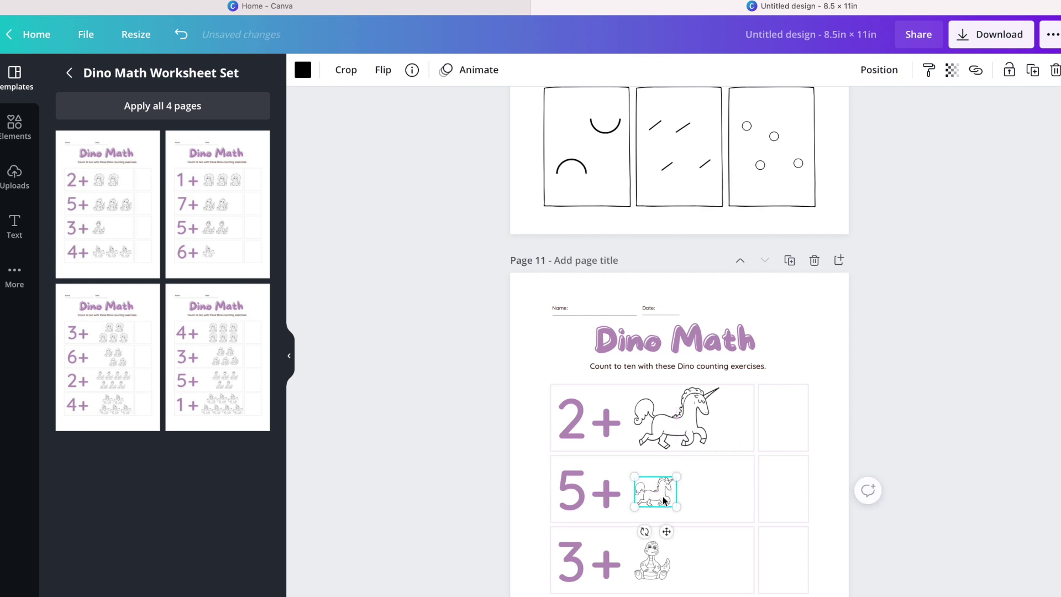
key("ctrl+d")
key("ctrl+d")
left_click_drag(663, 497, 729, 491)
left_click_drag(667, 503, 692, 497)
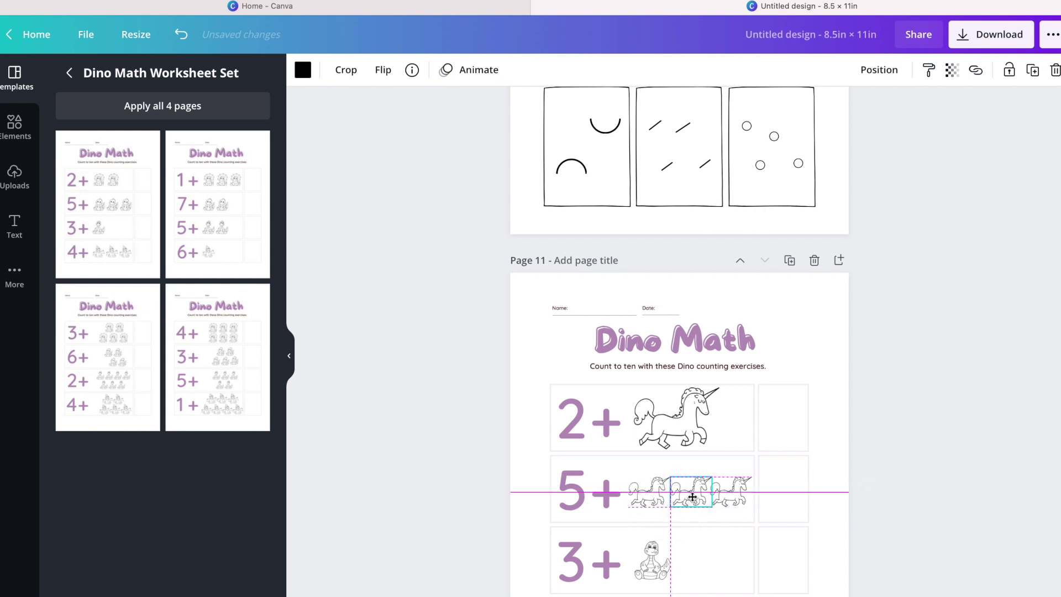
left_click(886, 474)
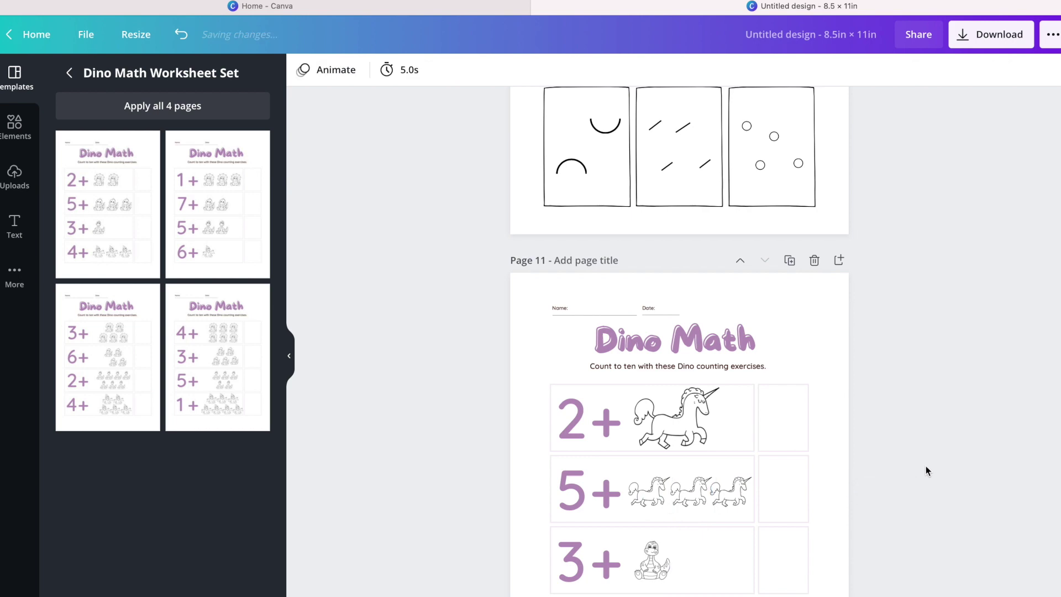
Set page 1's Cute Unicorn heading and Coloring subtitle to the Quicksand font.
scroll(923, 467, "up", 8)
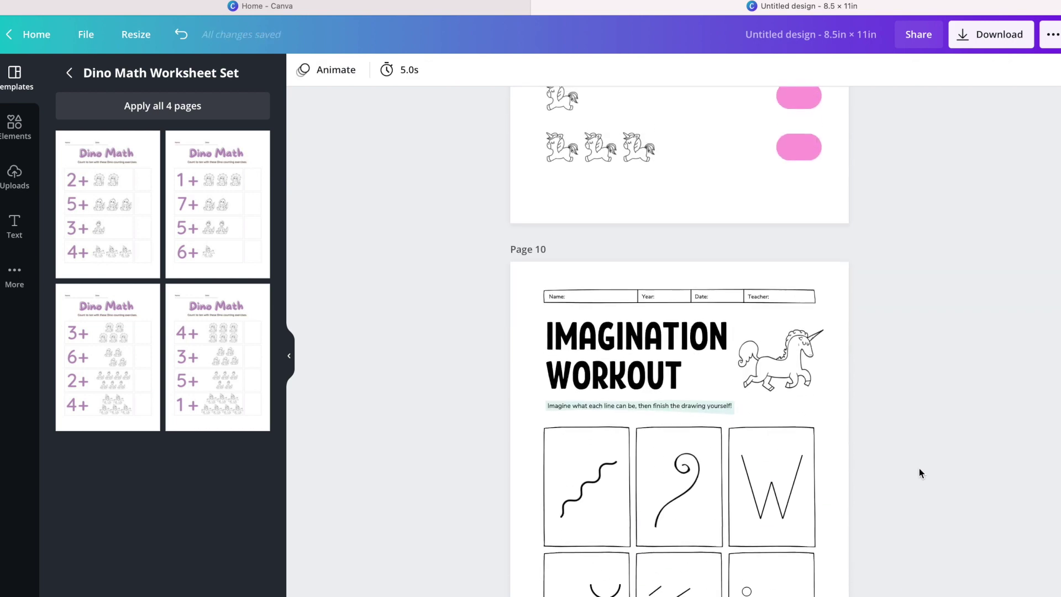
scroll(920, 473, "up", 10)
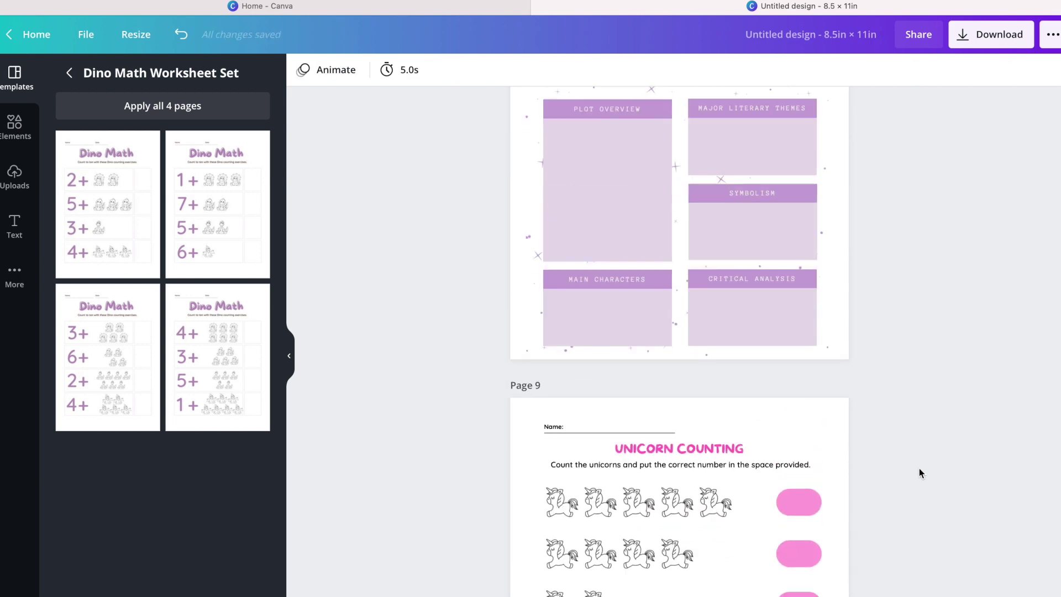
scroll(920, 469, "up", 15)
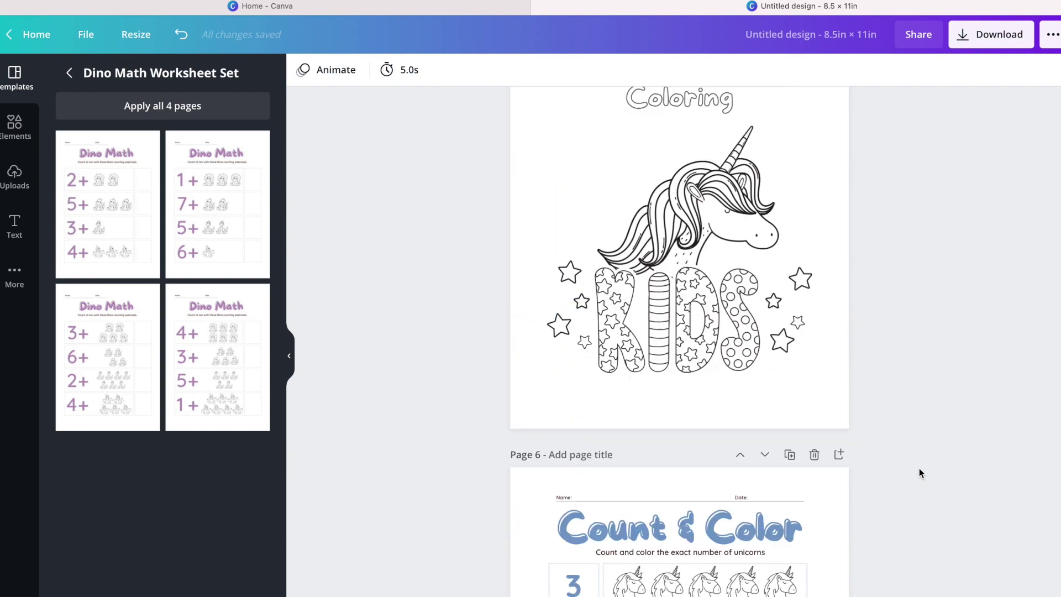
scroll(920, 469, "up", 12)
scroll(919, 469, "down", 4)
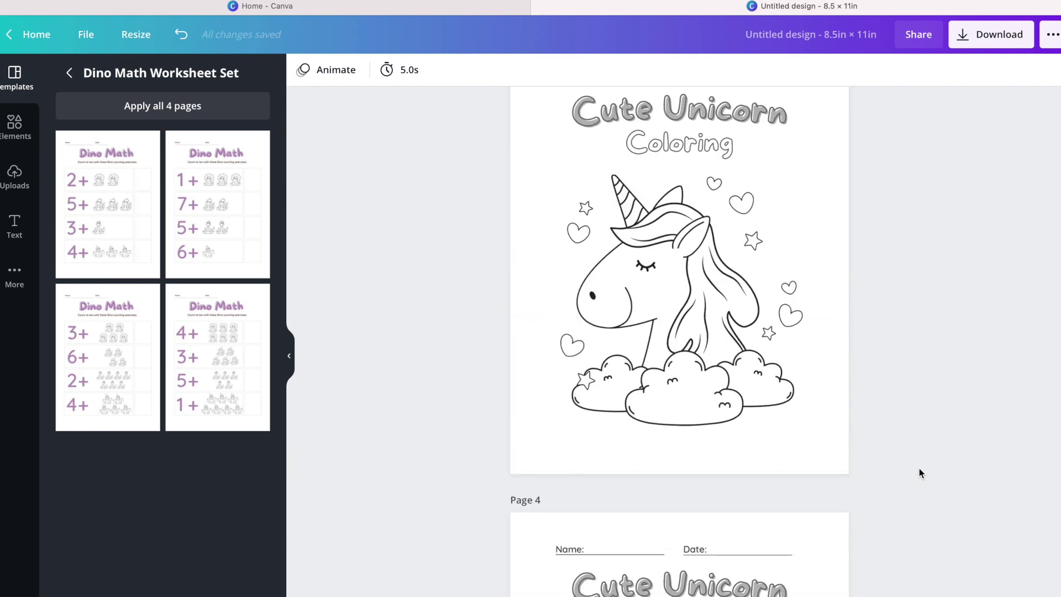
scroll(920, 469, "down", 5)
scroll(920, 469, "up", 12)
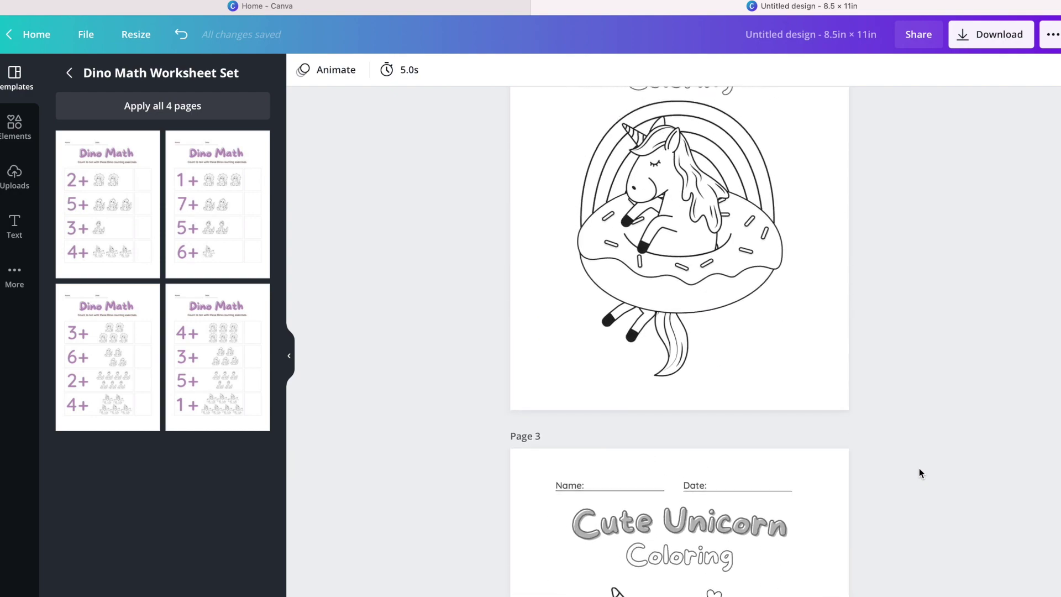
scroll(919, 470, "up", 10)
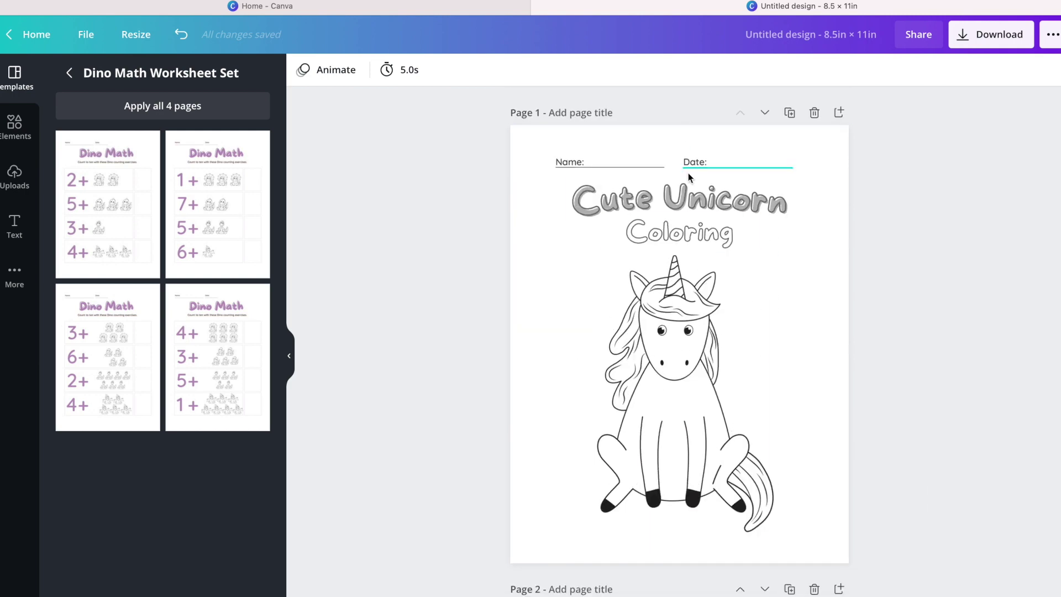
left_click(685, 214)
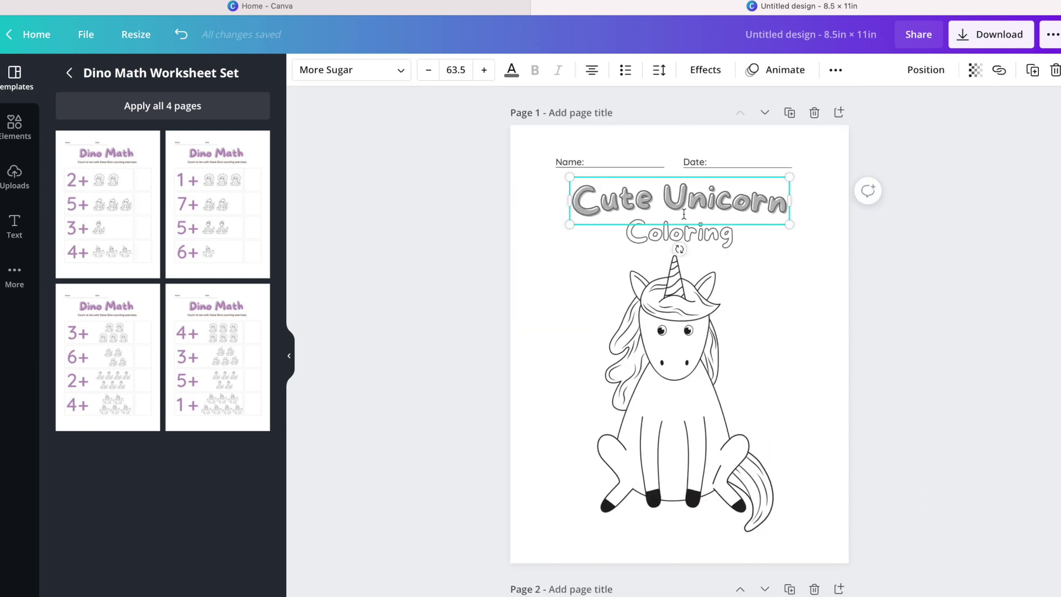
left_click(398, 74)
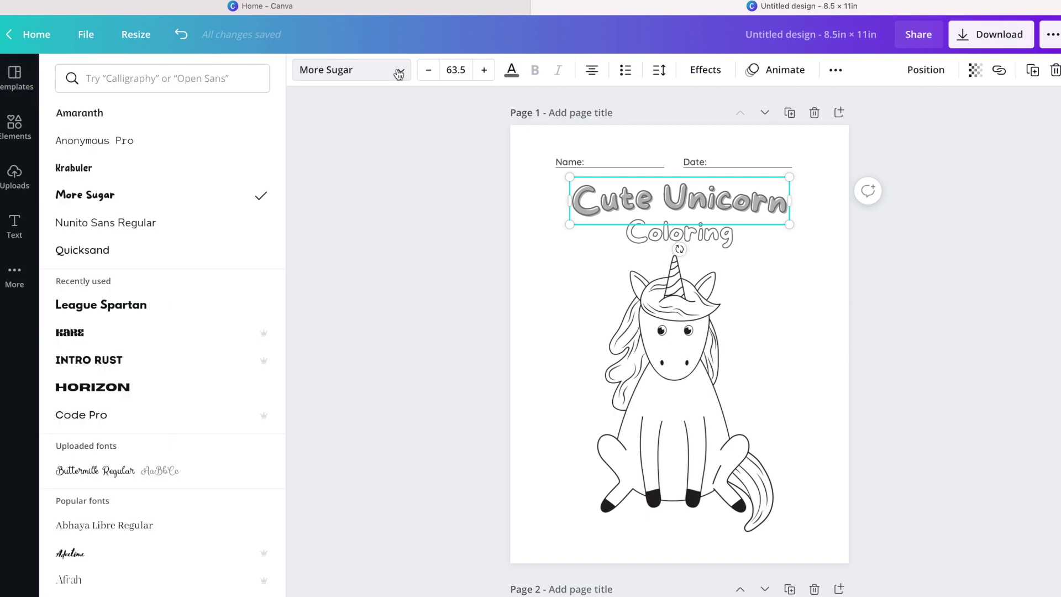
left_click(161, 231)
left_click(120, 252)
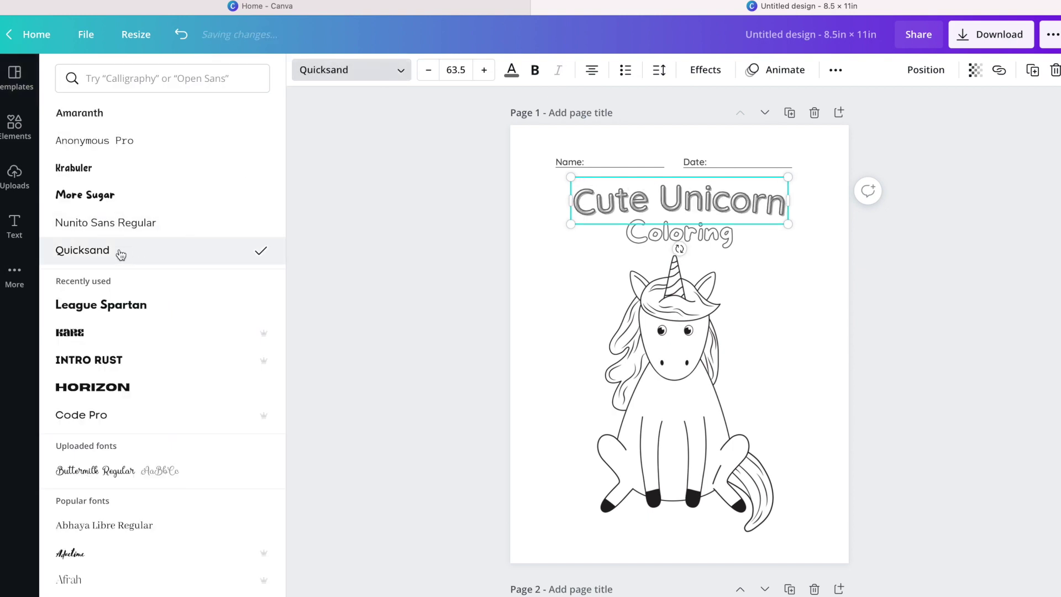
left_click(637, 247)
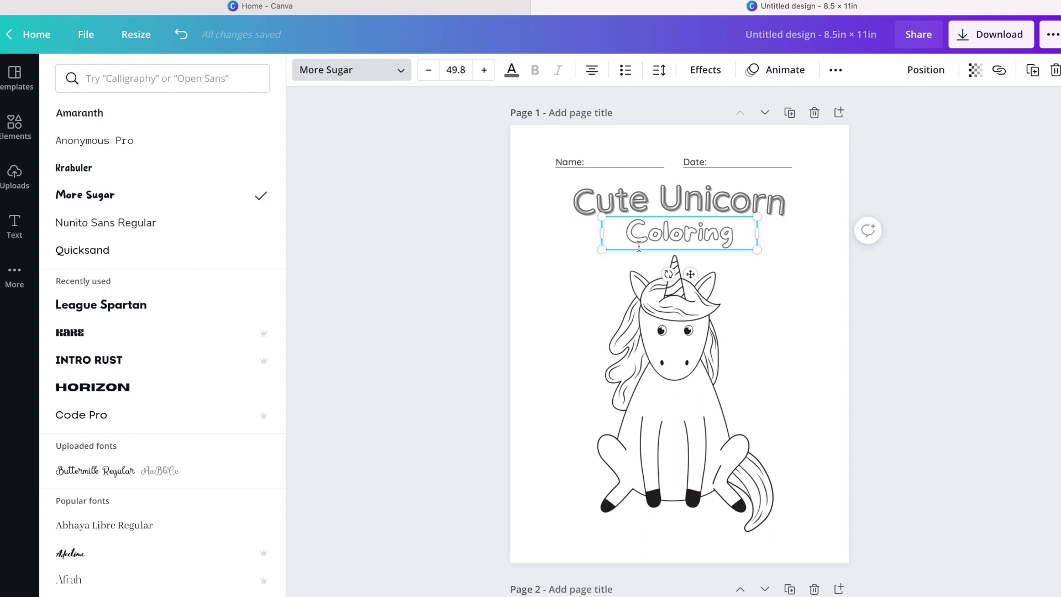
left_click(110, 252)
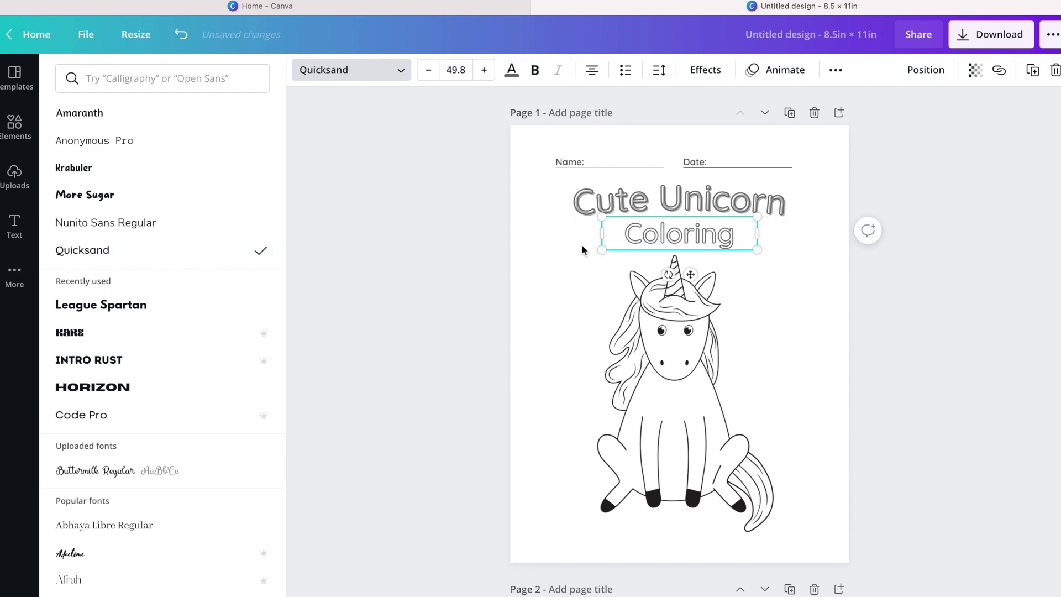
Delete the Name and Date labels and their underlines, then select both titles.
left_click(648, 169)
key("Delete")
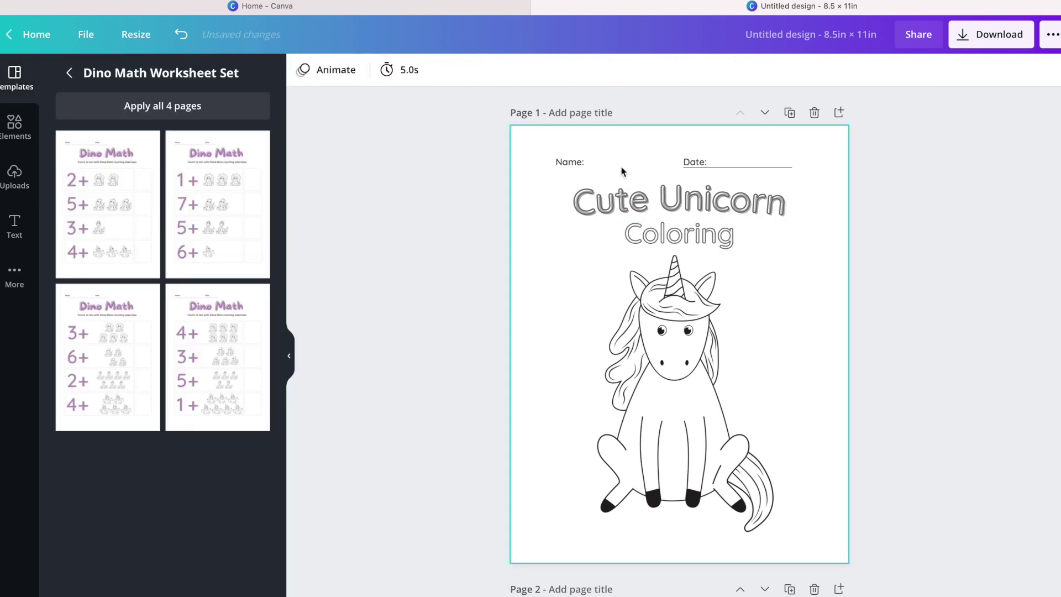
left_click(567, 164)
key("Delete")
left_click(695, 166)
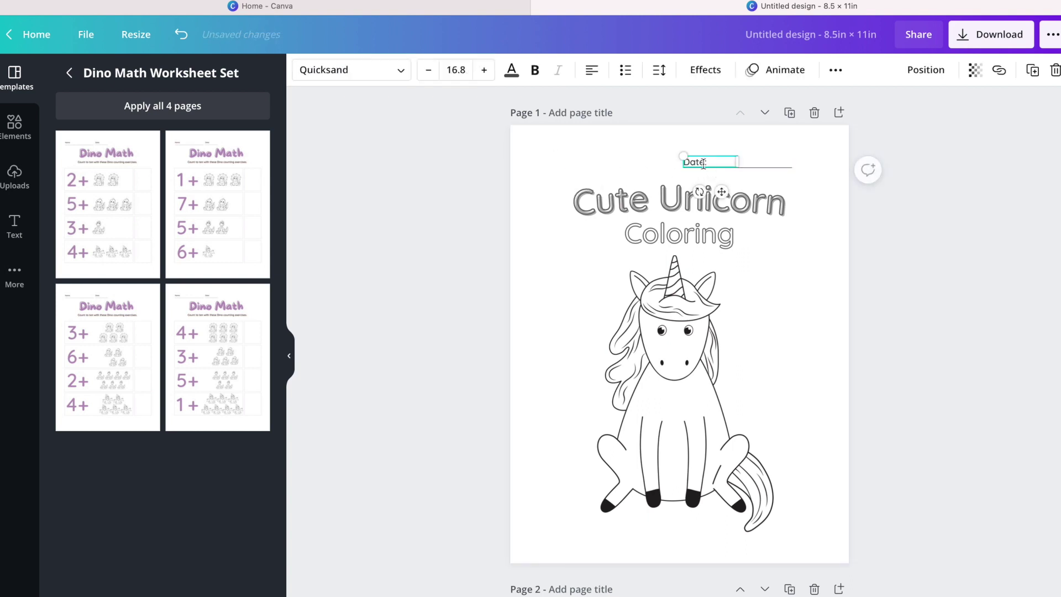
key("Delete")
left_click(724, 167)
key("Delete")
left_click(707, 190)
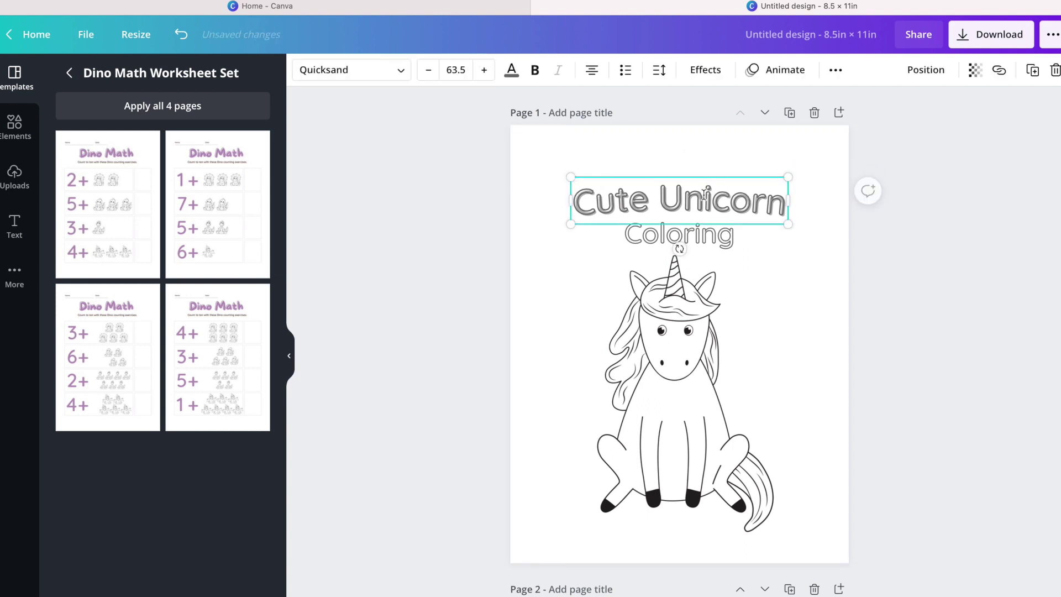
left_click(712, 247, "shift")
Move both titles higher, centred on the page, and search Elements for 'border'.
left_click_drag(712, 238, 709, 209)
left_click(5, 131)
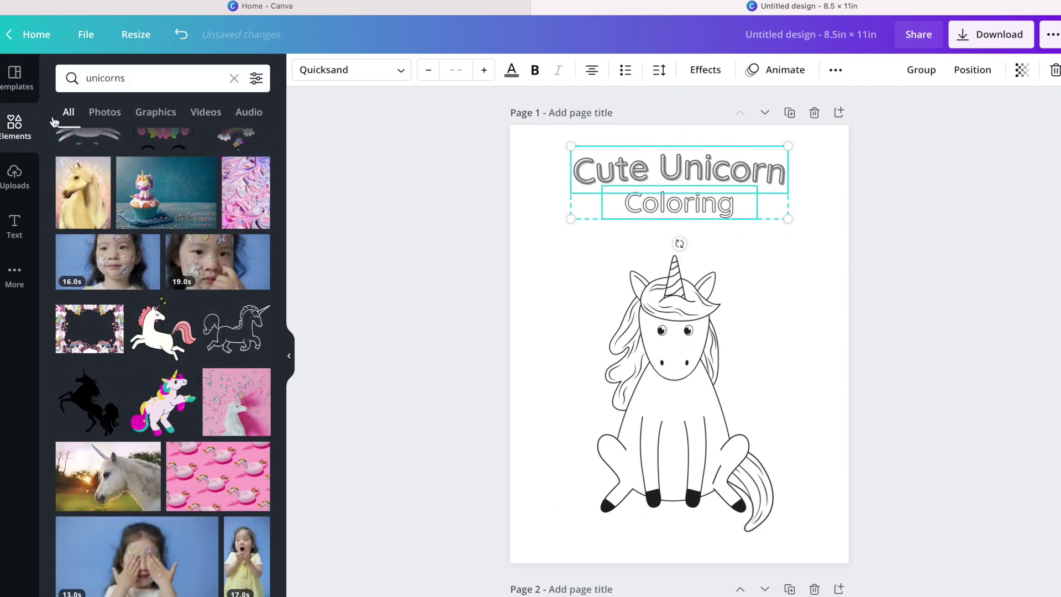
left_click(235, 79)
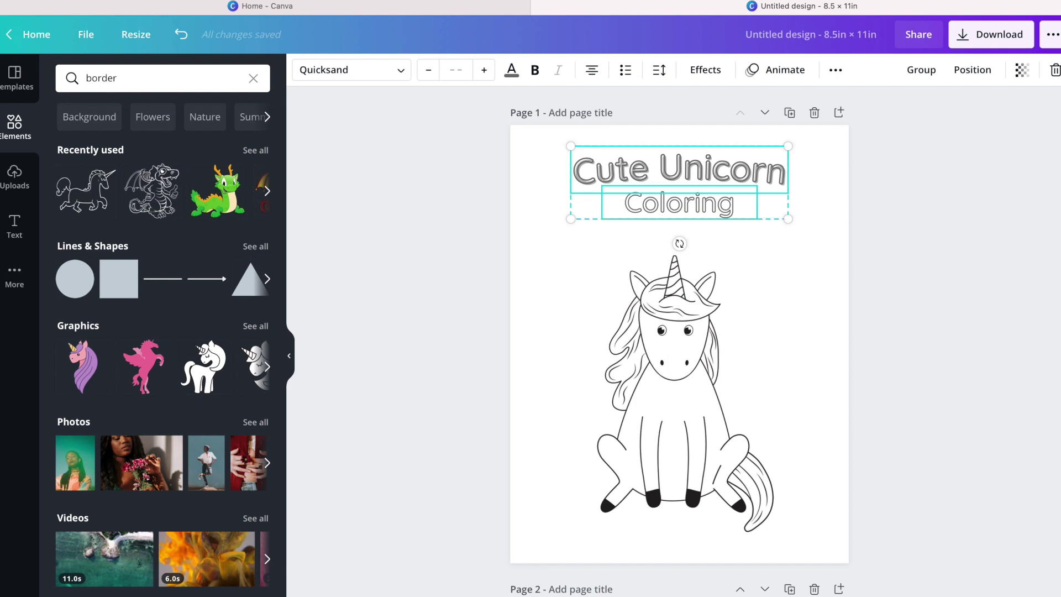
key("Return")
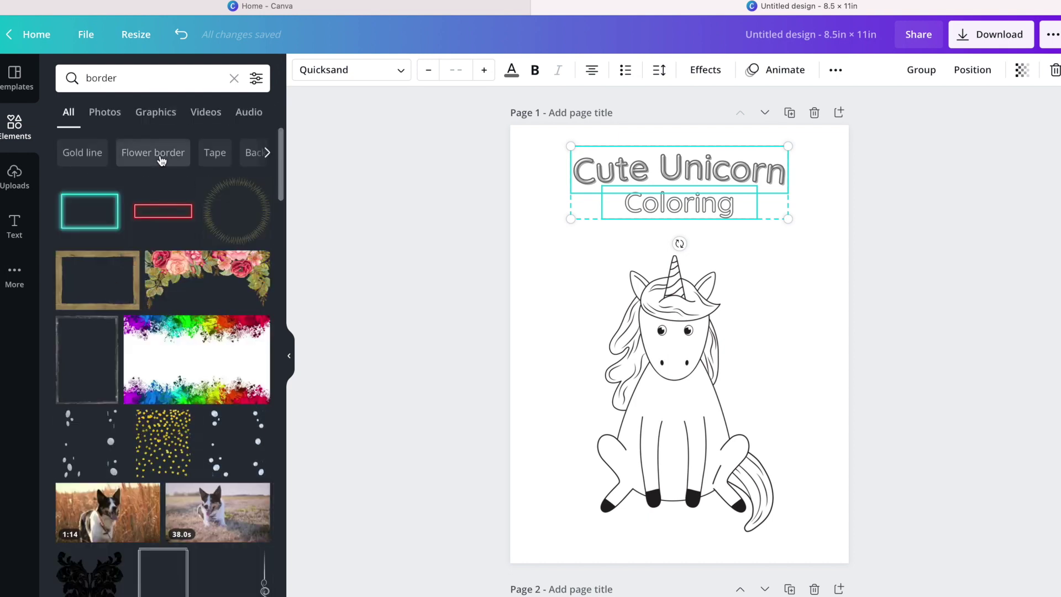
Add the double-line frame and stretch it from the top-left to surround the page.
left_click(165, 577)
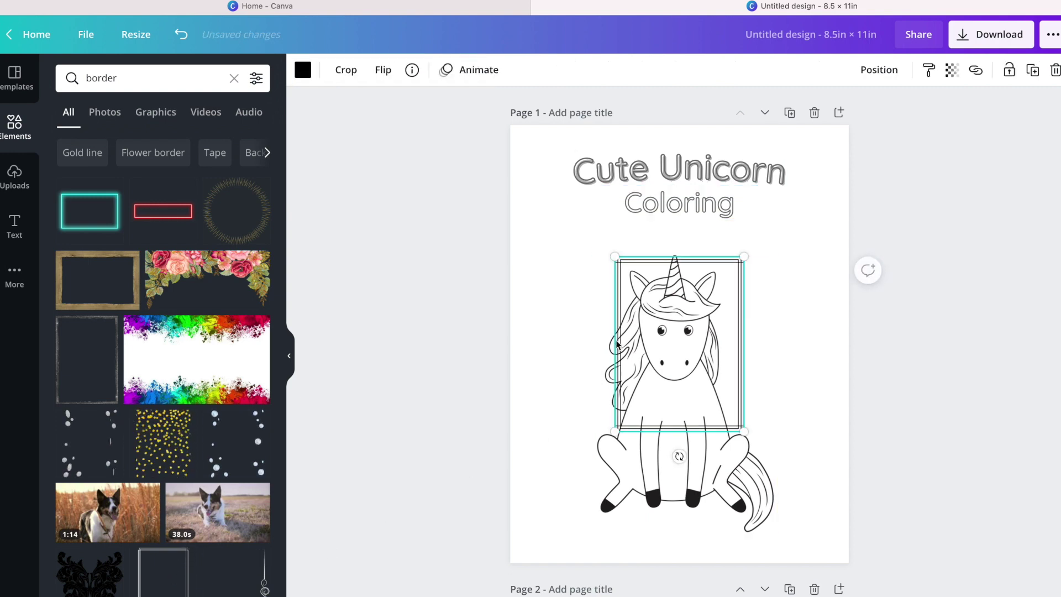
left_click_drag(616, 309, 532, 197)
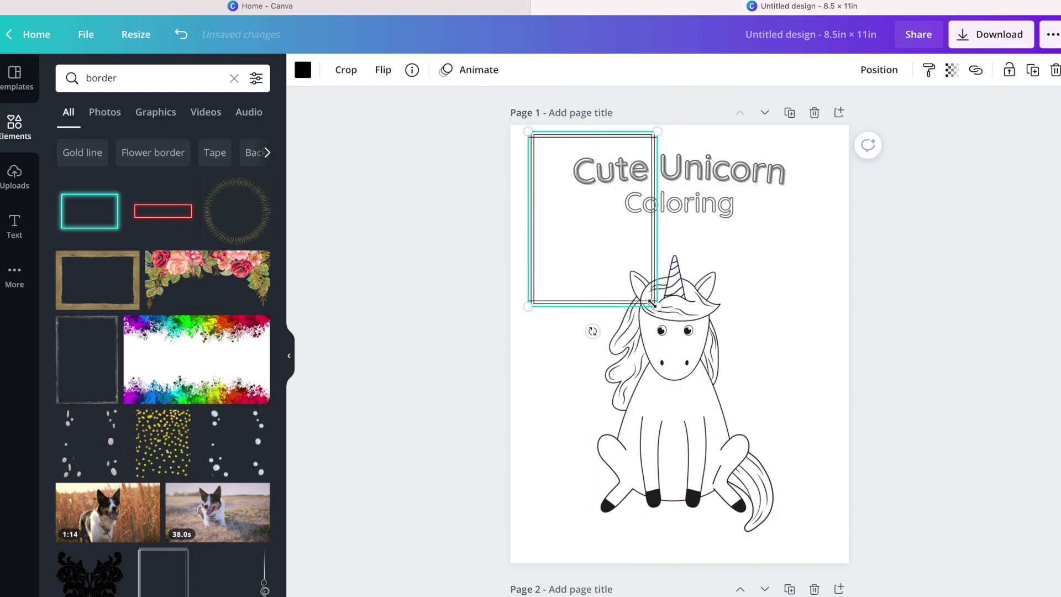
left_click_drag(652, 303, 848, 537)
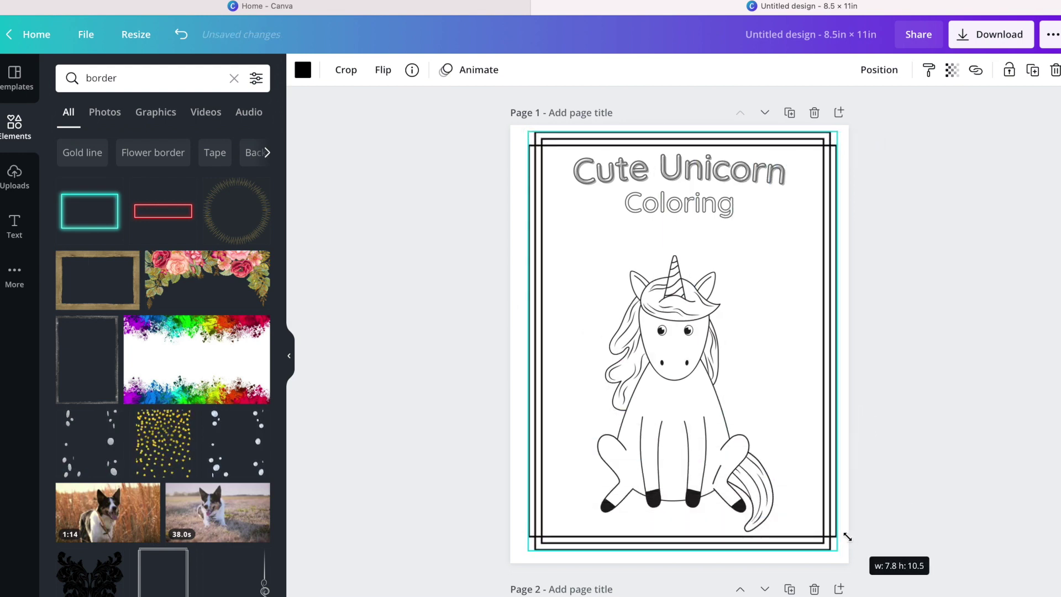
left_click(979, 486)
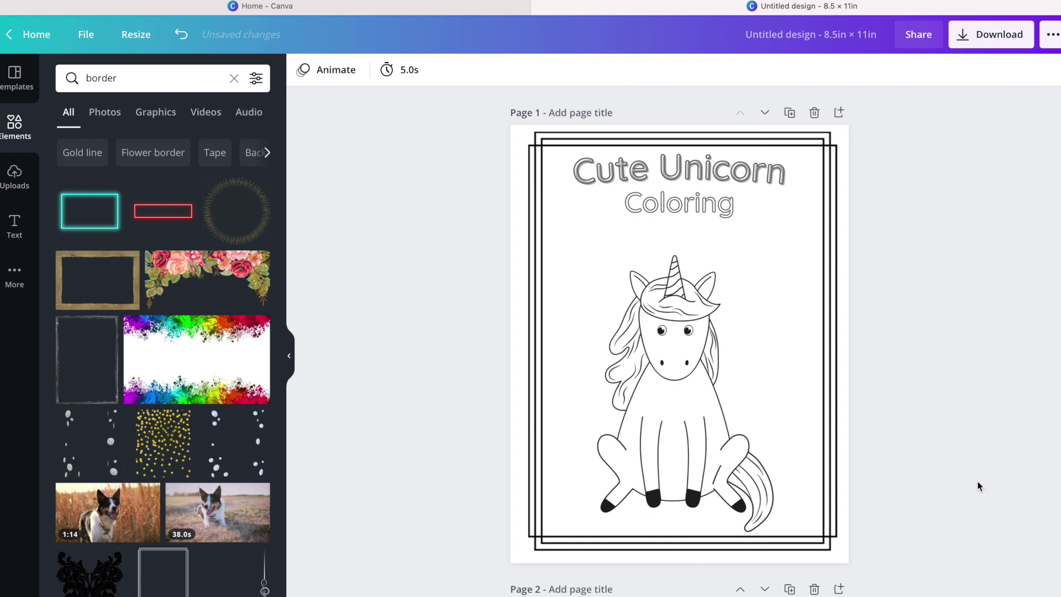
Select page 1's Cute Unicorn title, Coloring subtitle and border together for copying.
left_click(726, 164)
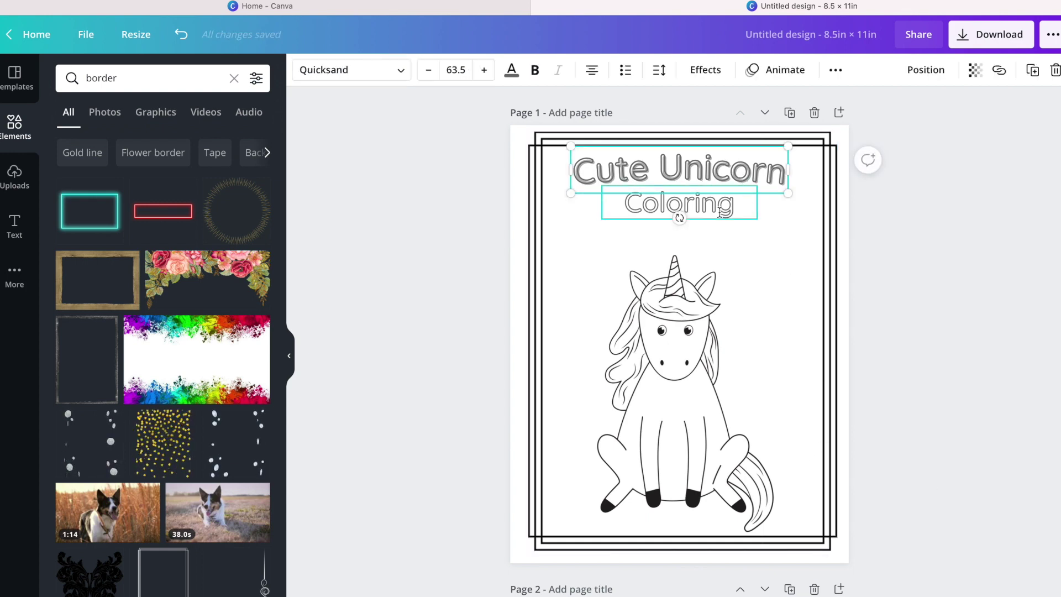
left_click(720, 213, "shift")
left_click(833, 252, "shift")
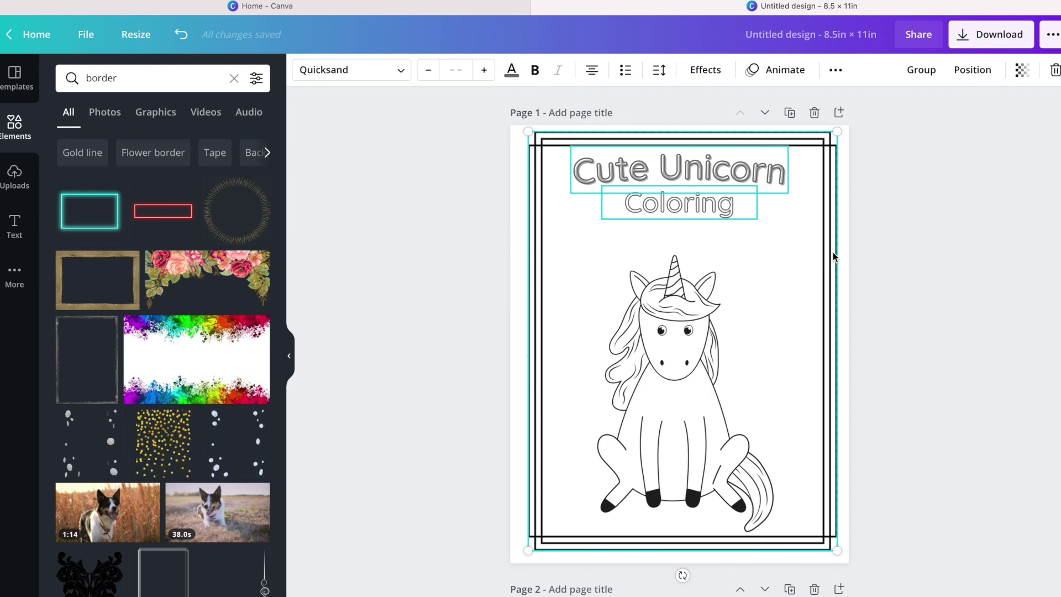
On page 2, delete the Name and Date labels and lines plus the old titles.
scroll(834, 252, "down", 10)
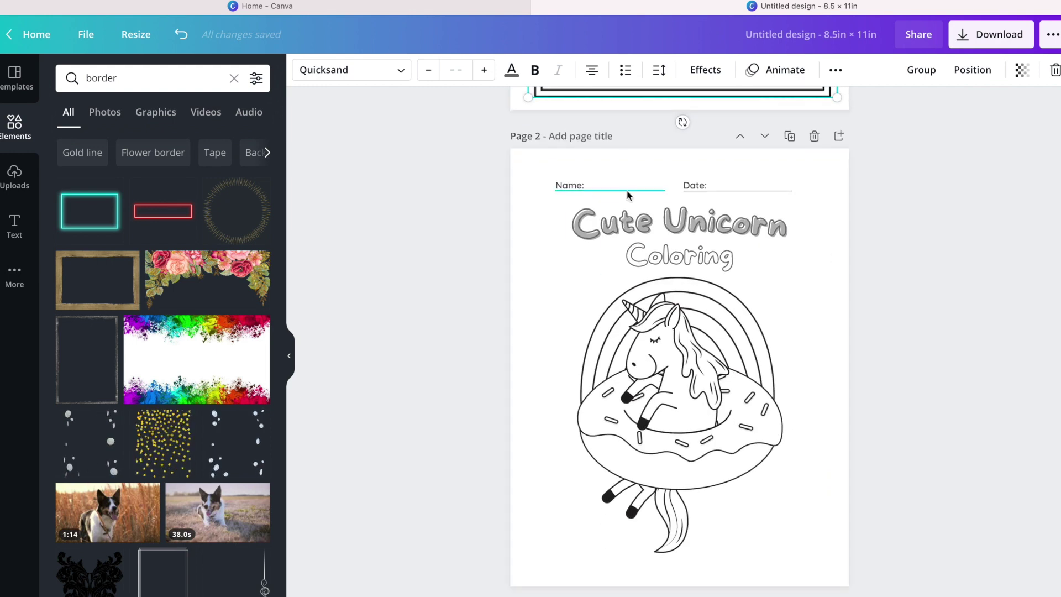
left_click(629, 193)
key("Delete")
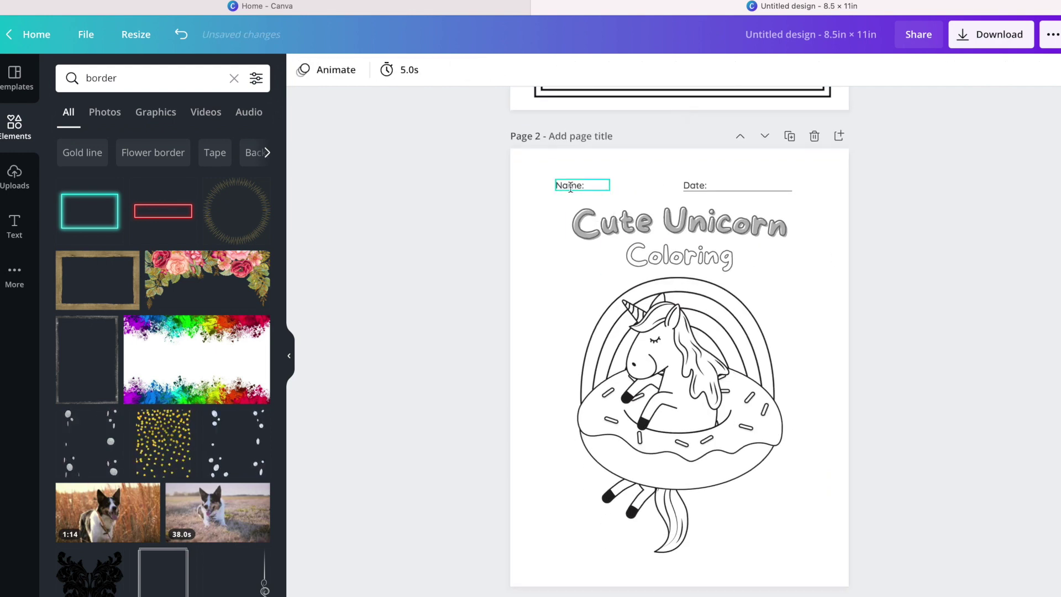
left_click(570, 187)
key("Delete")
left_click(680, 224)
key("Delete")
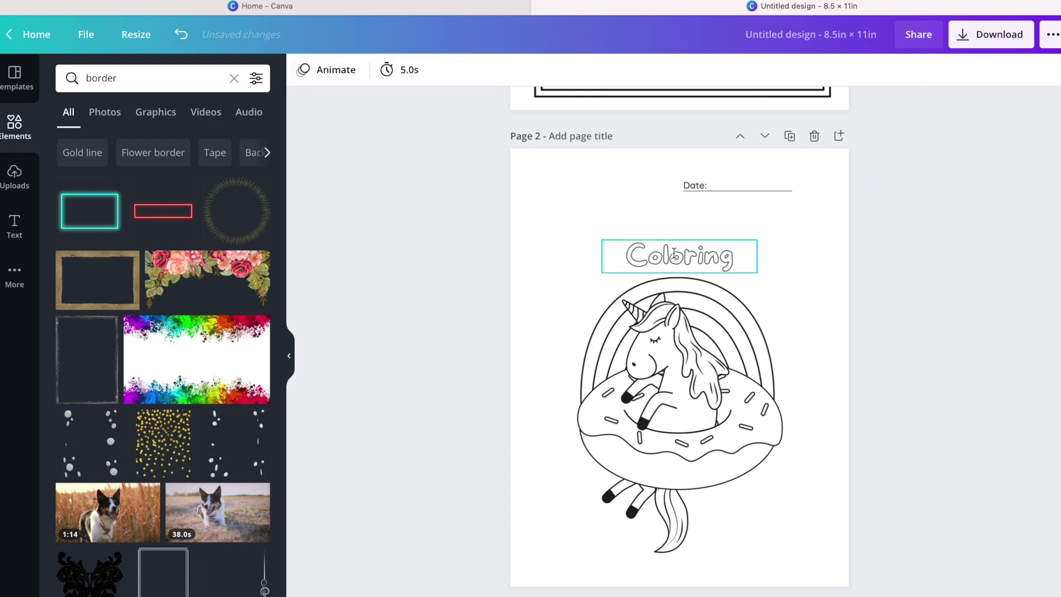
left_click(680, 255)
key("Delete")
left_click(696, 186)
key("Delete")
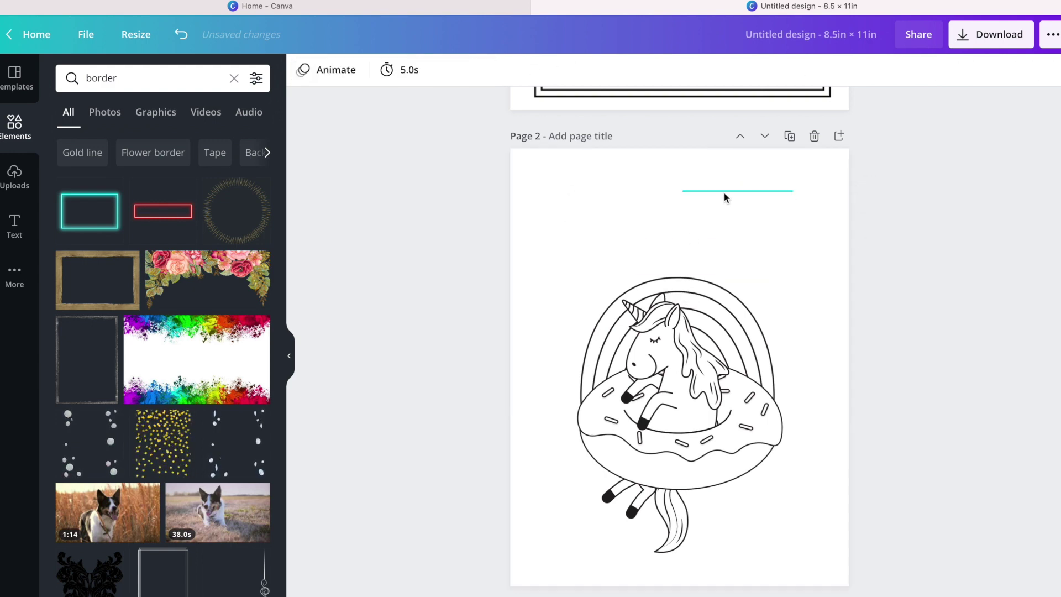
left_click(724, 192)
key("Delete")
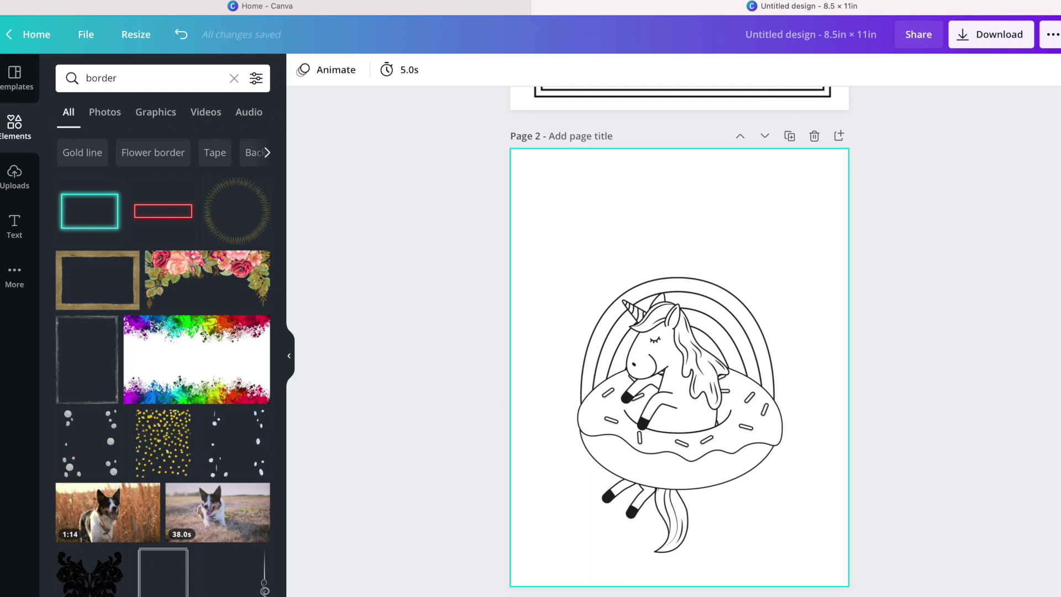
Paste page 1's double border and titles onto page 2.
key("ctrl+v")
left_click(983, 331)
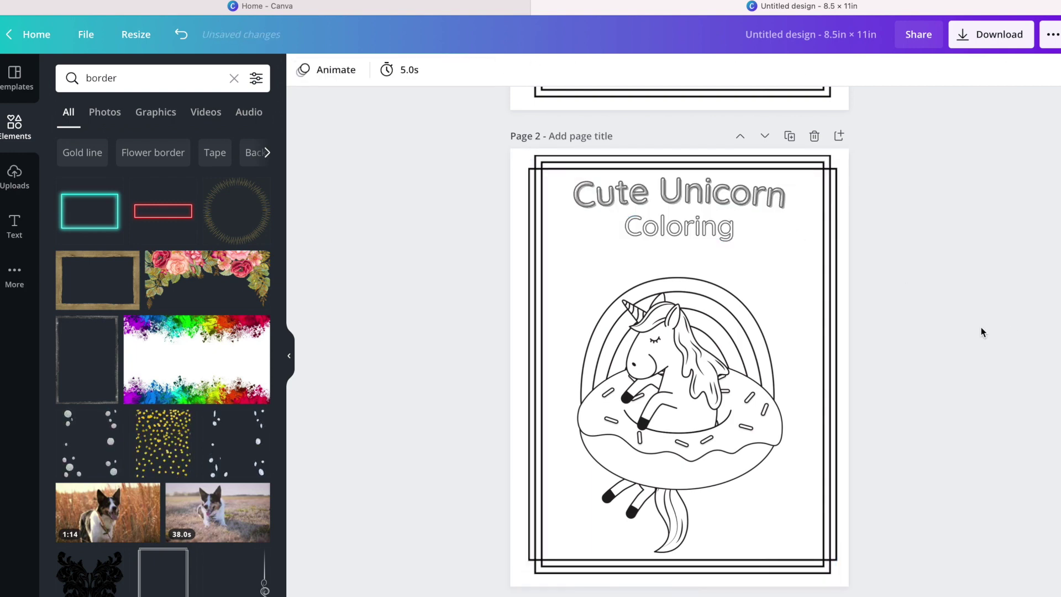
scroll(983, 331, "down", 5)
scroll(981, 329, "down", 5)
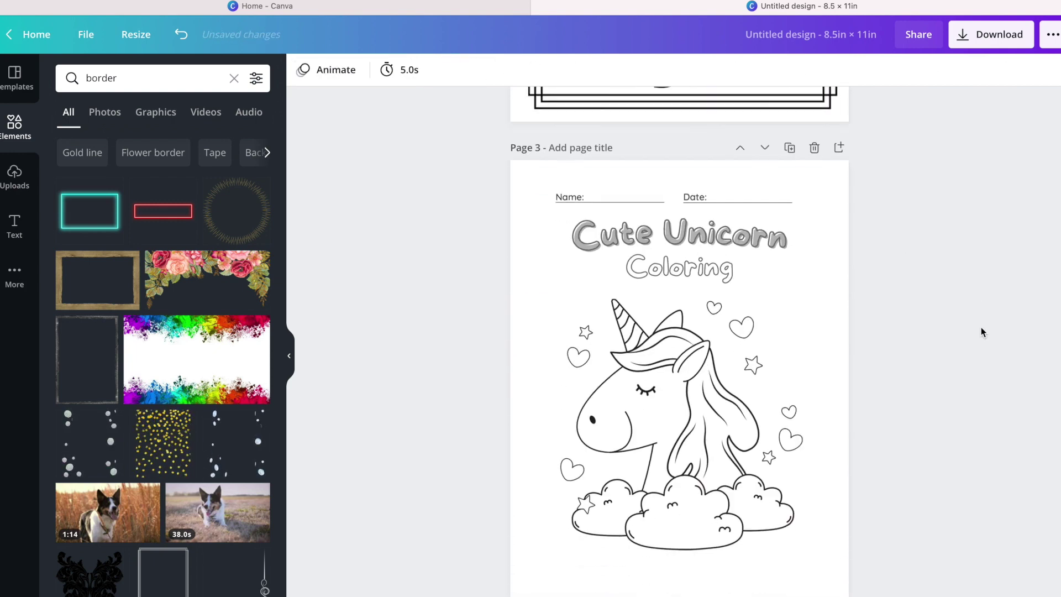
scroll(982, 331, "down", 15)
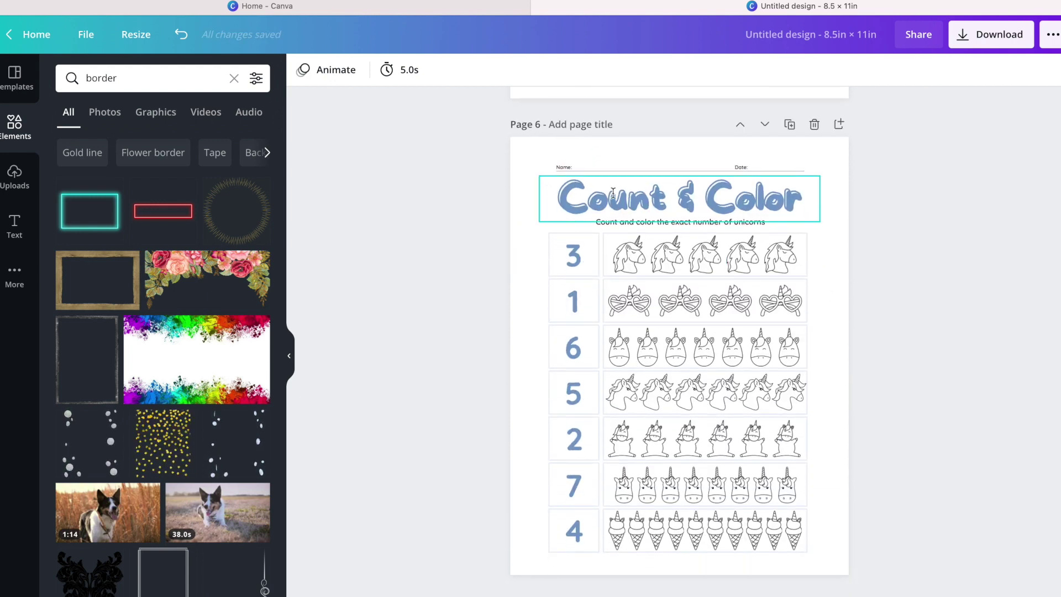
Set the Count & Color title to Quicksand in black.
left_click(578, 187)
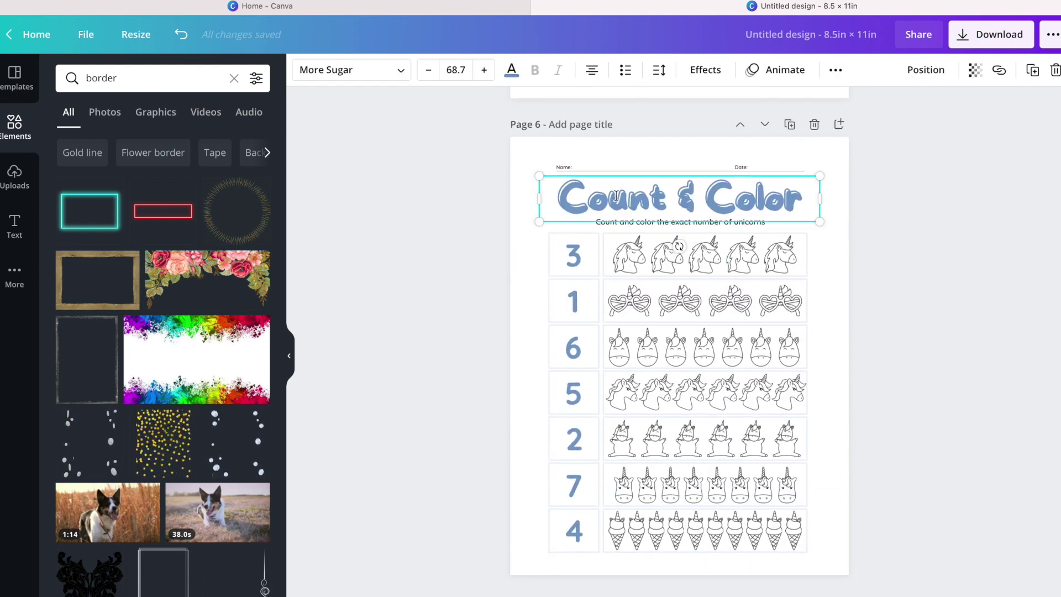
left_click(395, 71)
left_click(147, 251)
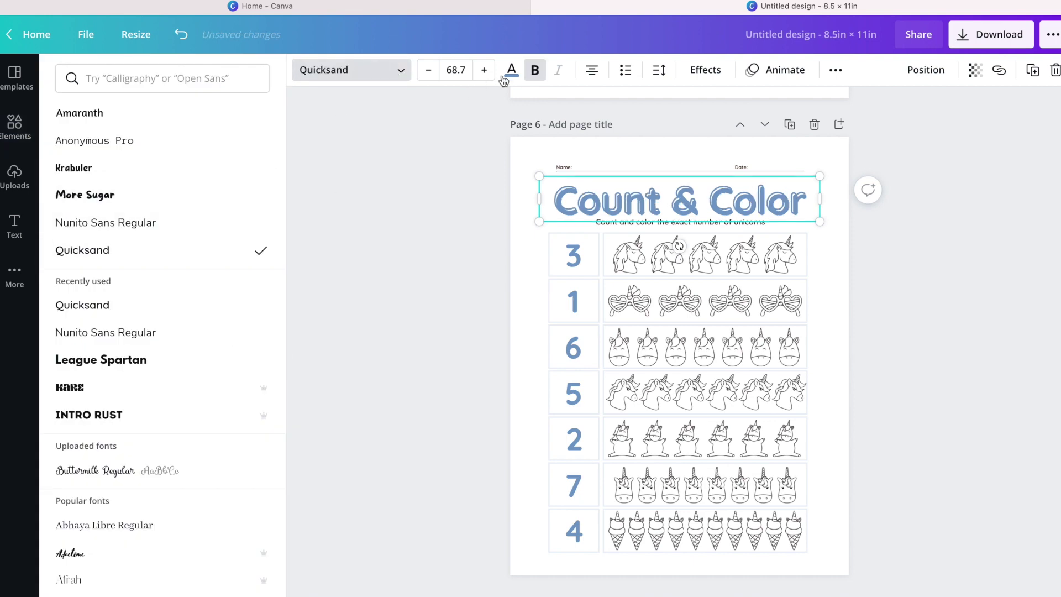
left_click(512, 70)
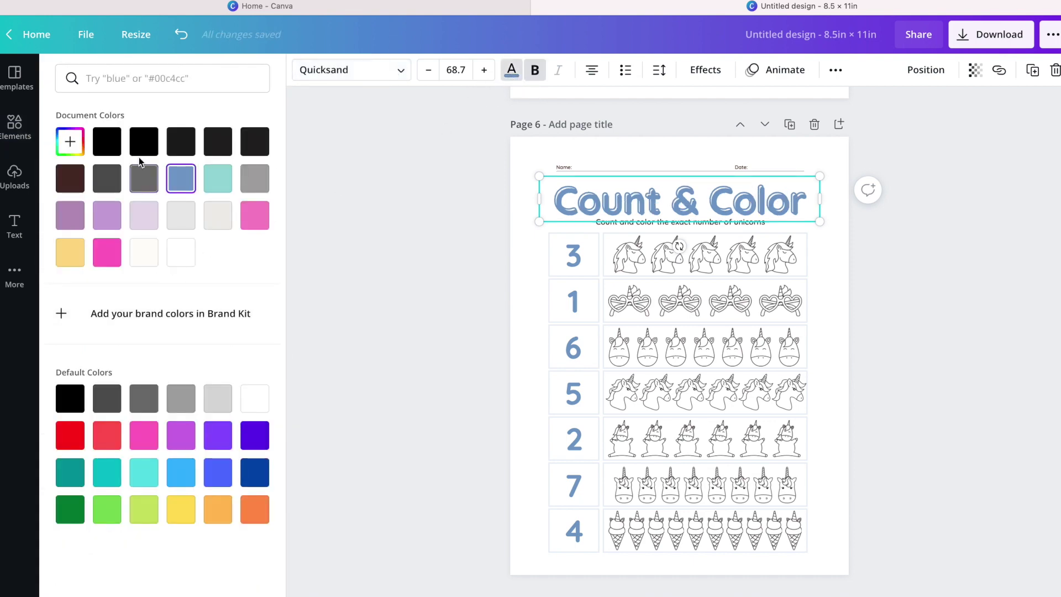
left_click(106, 145)
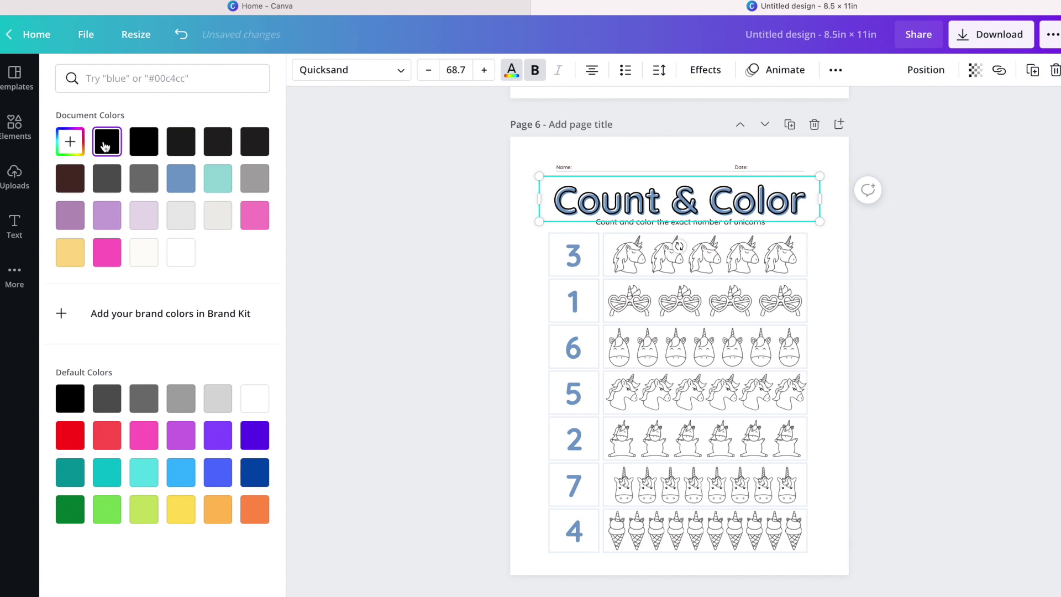
Change the title's Splice effect colour to light grey.
left_click(716, 72)
left_click(258, 431)
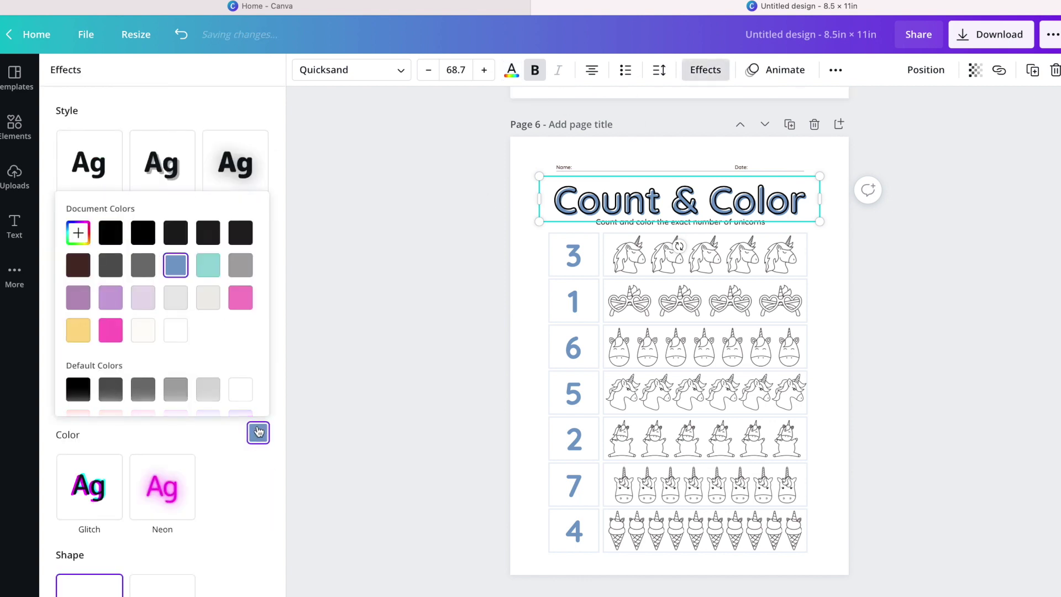
left_click(207, 391)
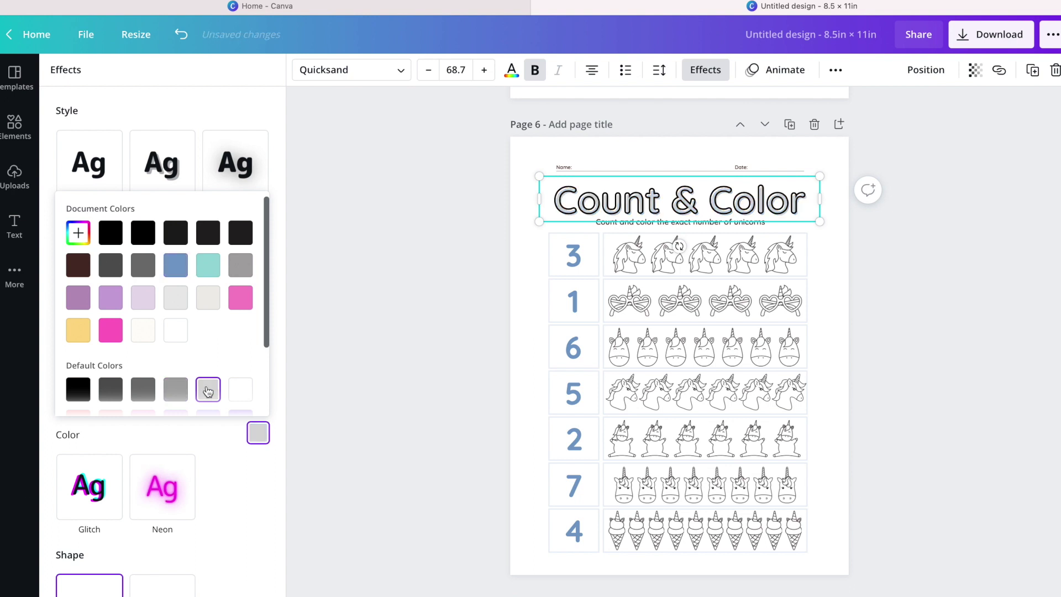
left_click(392, 360)
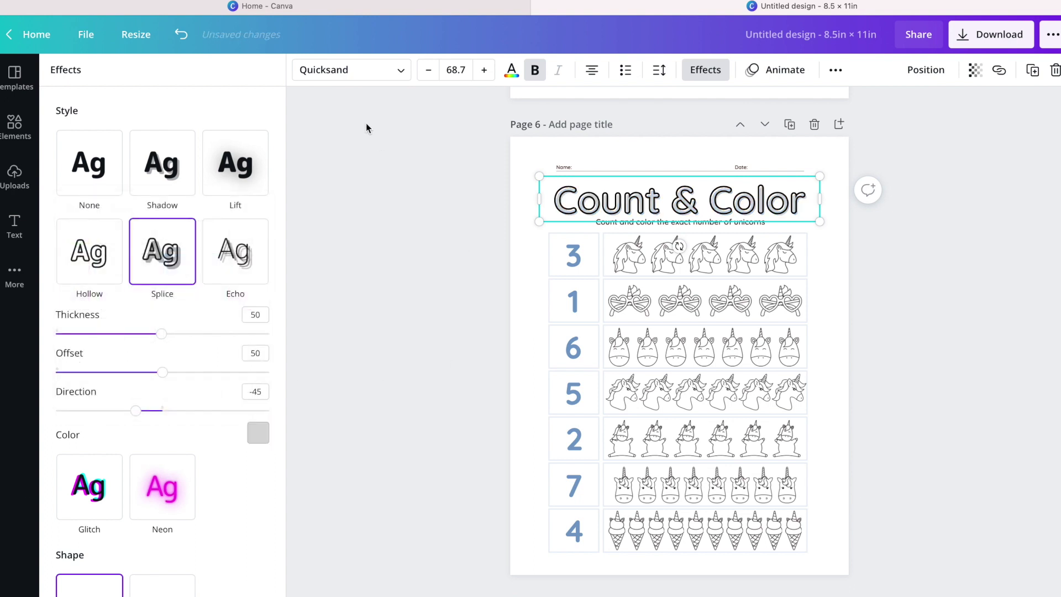
left_click(615, 167)
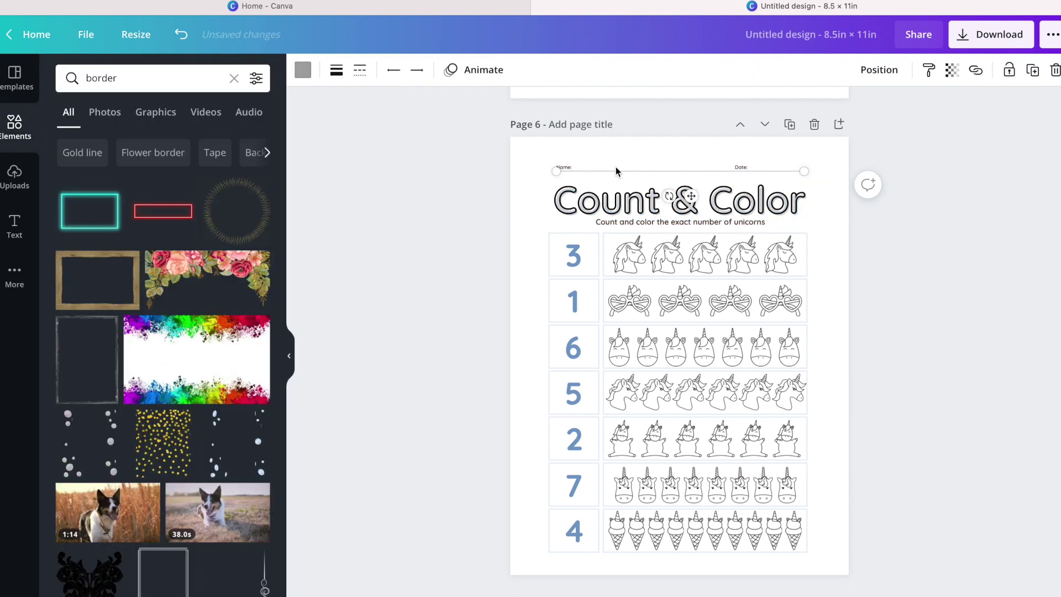
Delete the Name: and Date: labels on page 6.
left_click(616, 167)
left_click(562, 167)
key("Delete")
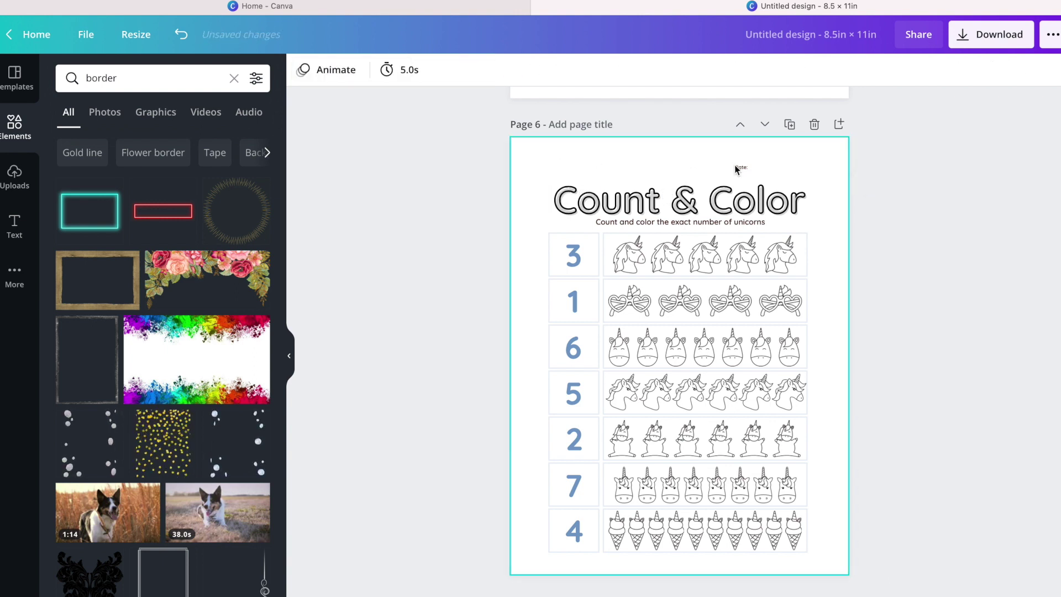
left_click(742, 167)
key("Delete")
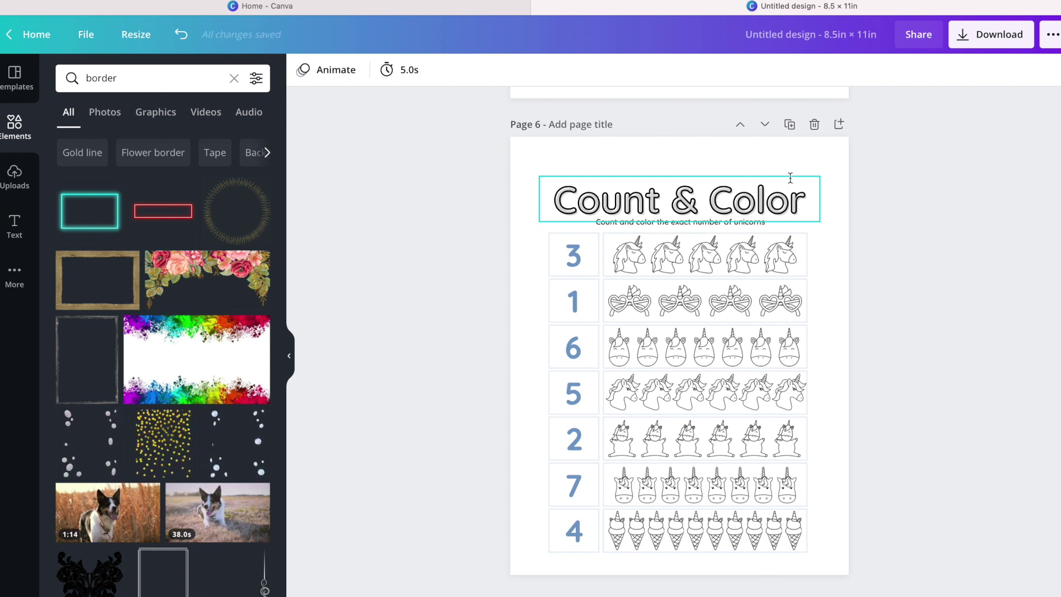
Remove the old Count & Color title and the pasted Coloring subtitle, keeping the border and outlined title.
left_click(787, 180)
key("Delete")
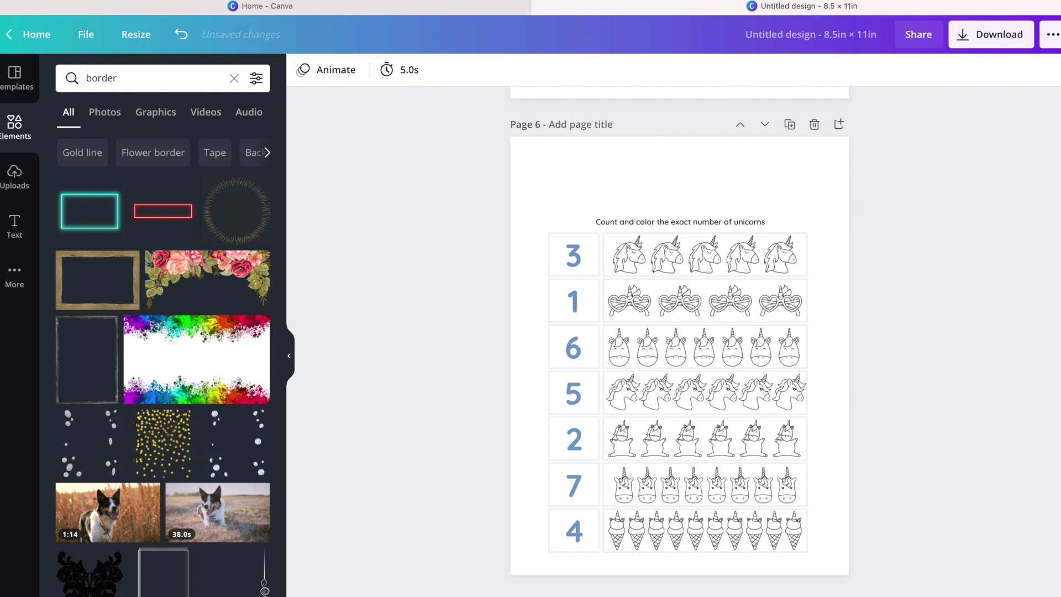
key("ctrl+z")
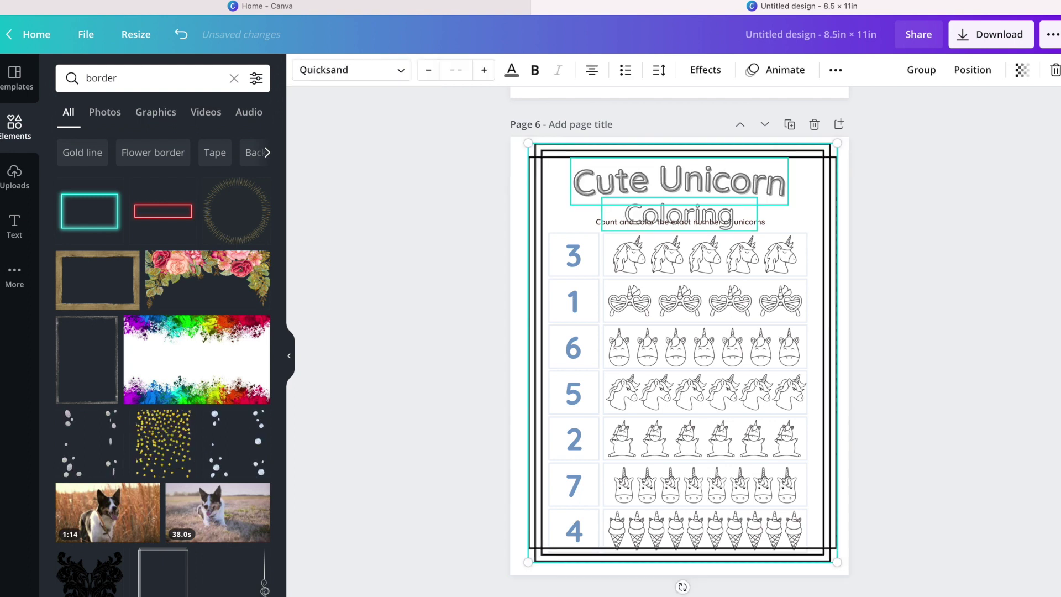
left_click(884, 236)
left_click(750, 220)
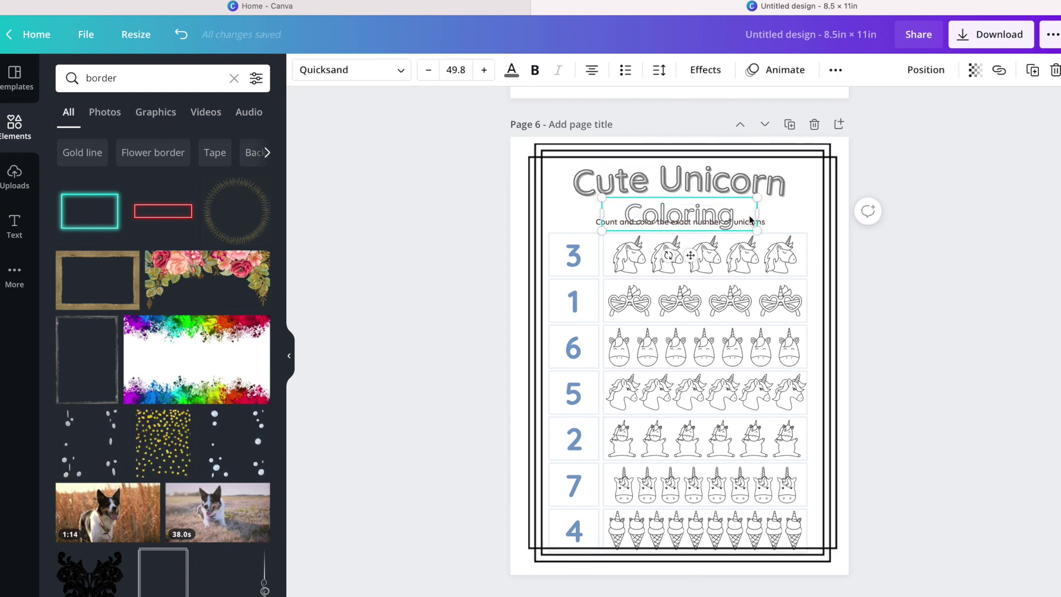
key("Delete")
Retype the outlined Cute Unicorn title to read 'Count & Color'.
left_click(718, 184)
left_click(719, 184)
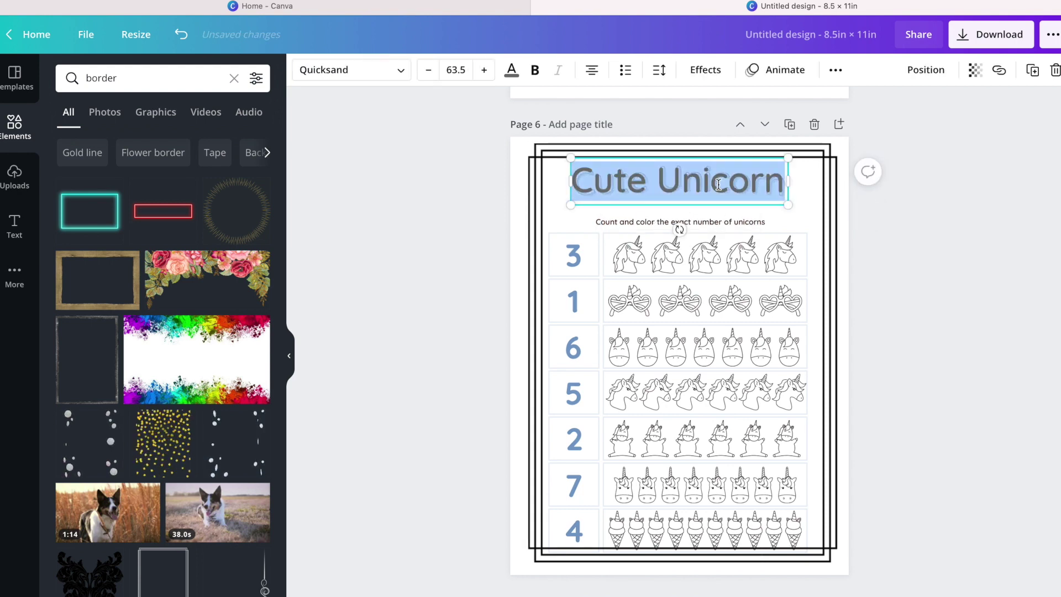
type("Count")
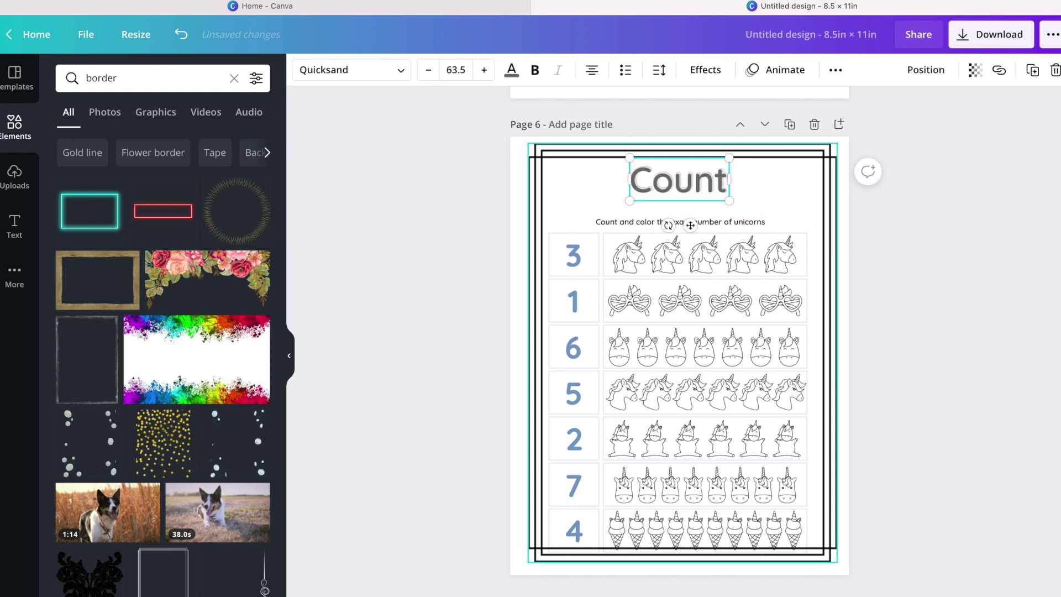
type(" & Coloer")
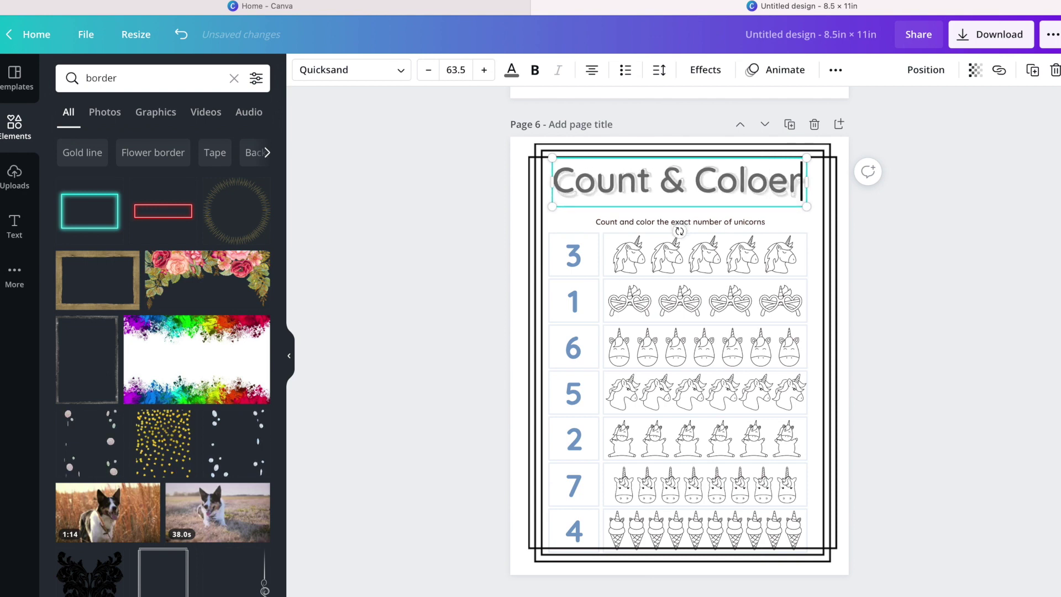
key("BackSpace")
key("BackSpace")
type("r")
scroll(953, 267, "down", 3)
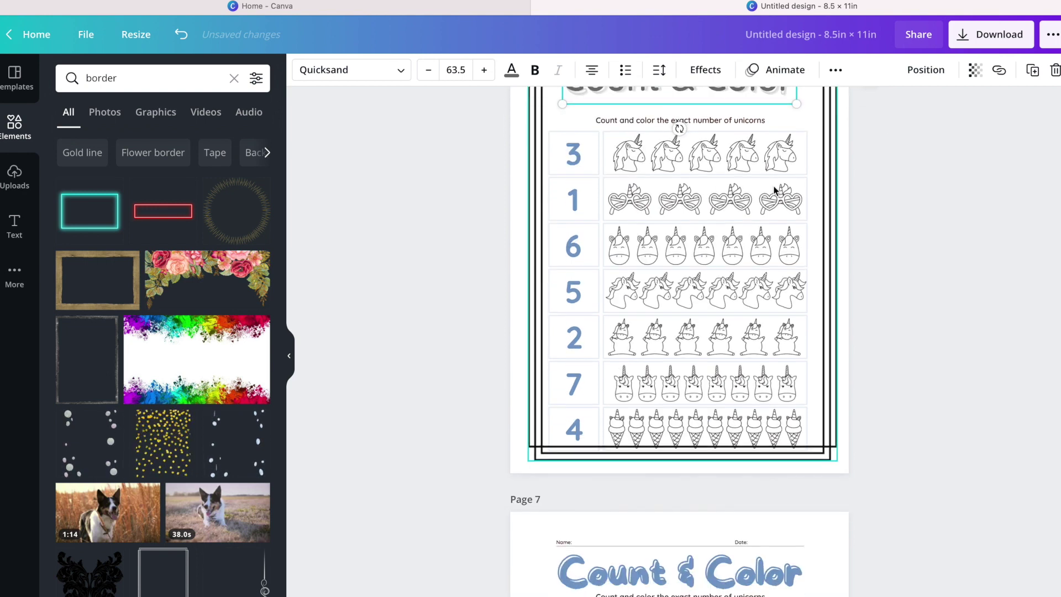
left_click(953, 267)
scroll(953, 266, "up", 2)
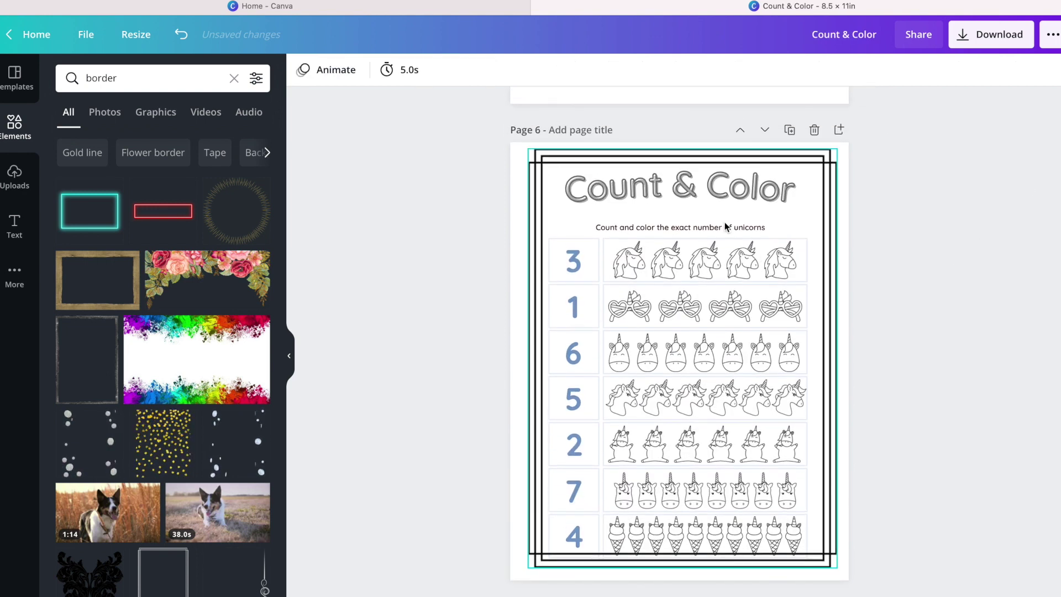
Nudge the Count & Color title slightly lower and send the page border to the back.
left_click(709, 232)
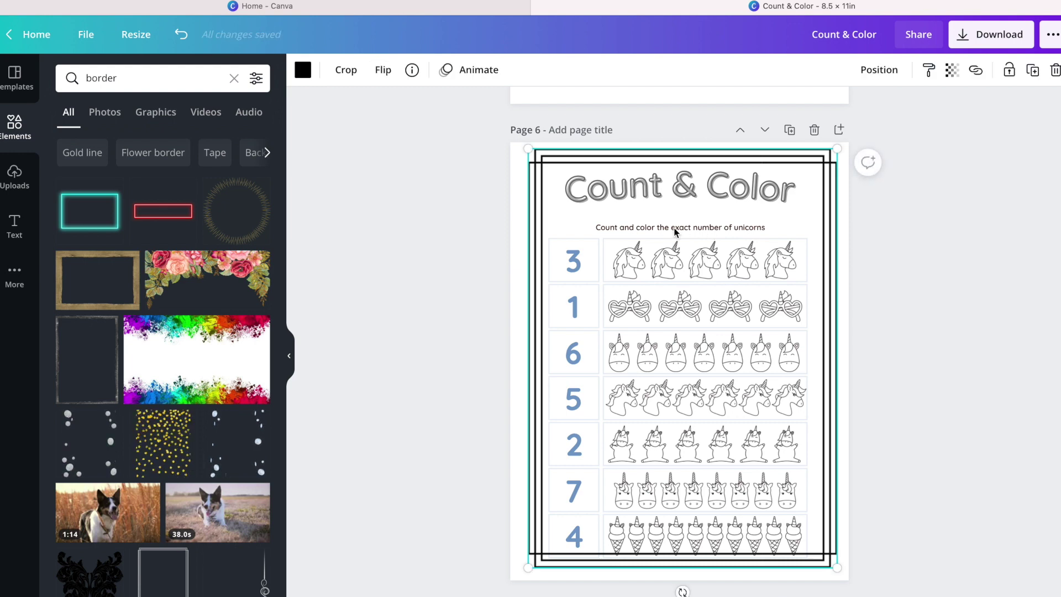
left_click_drag(684, 187, 686, 197)
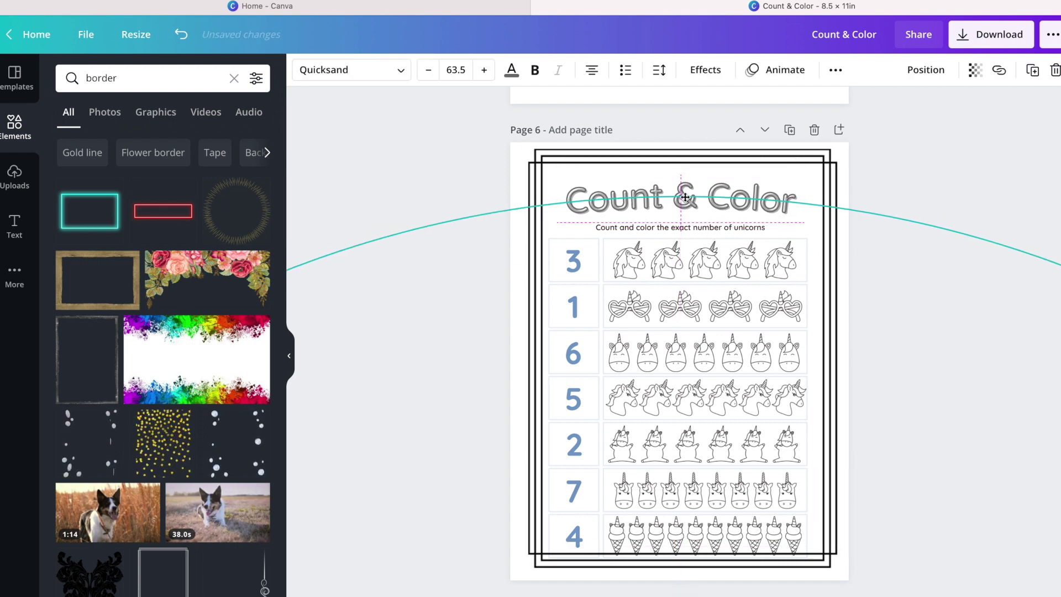
left_click(577, 269)
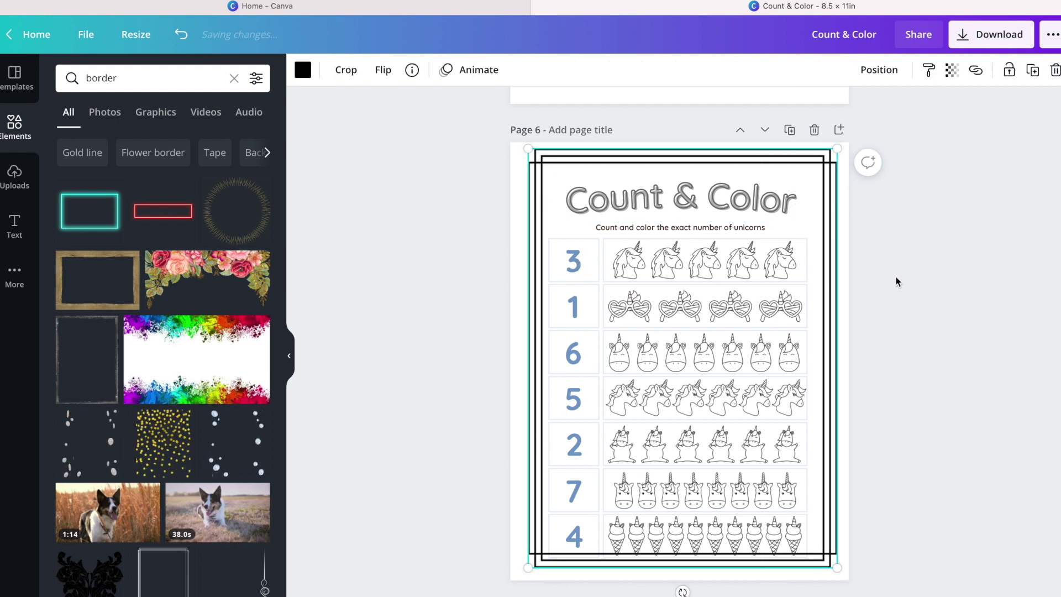
left_click(839, 237)
left_click(834, 235)
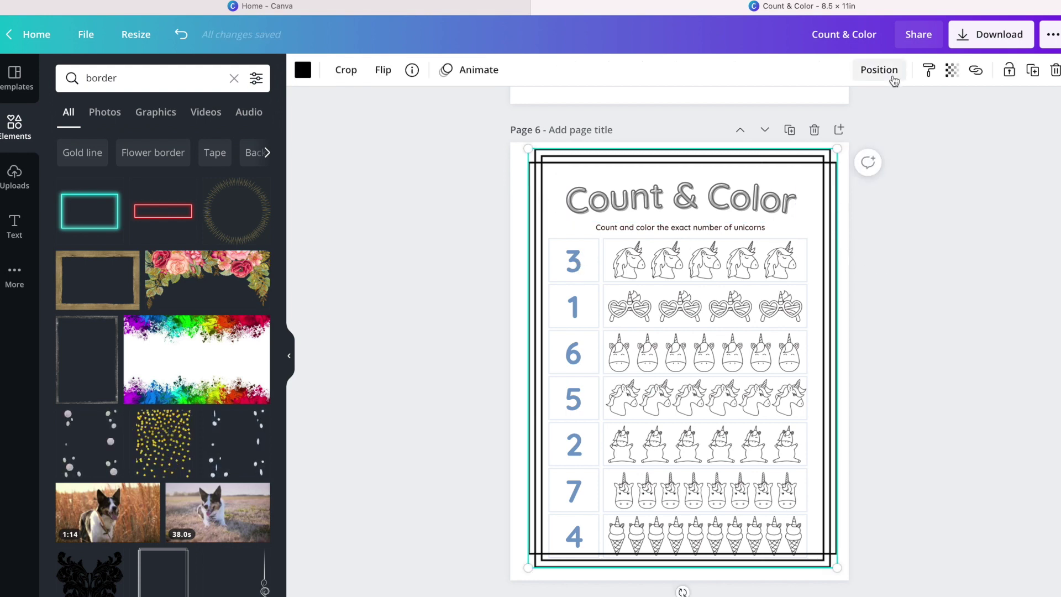
left_click(879, 69)
left_click(844, 118)
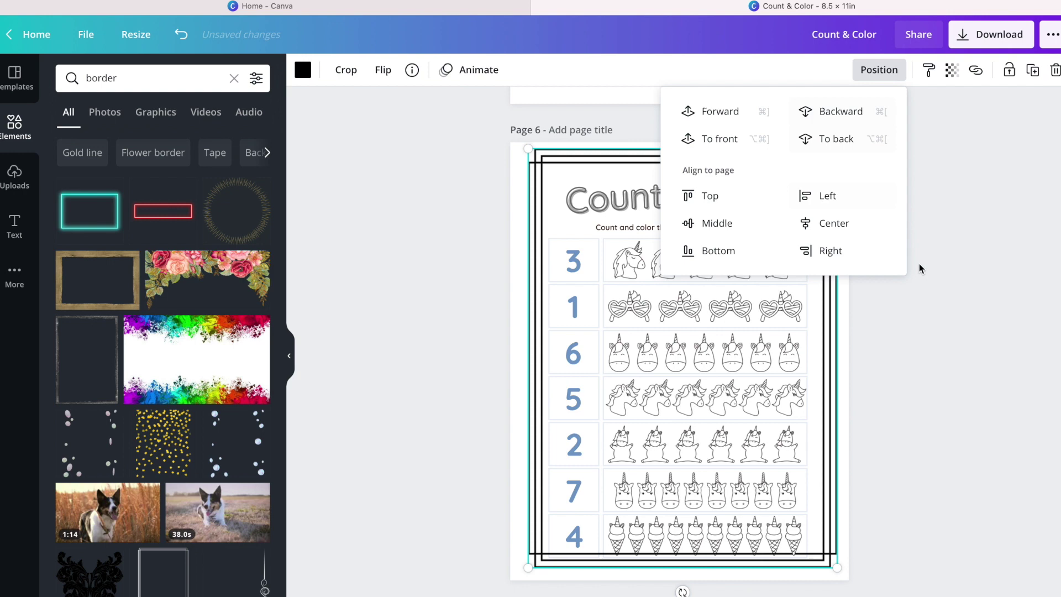
left_click(953, 367)
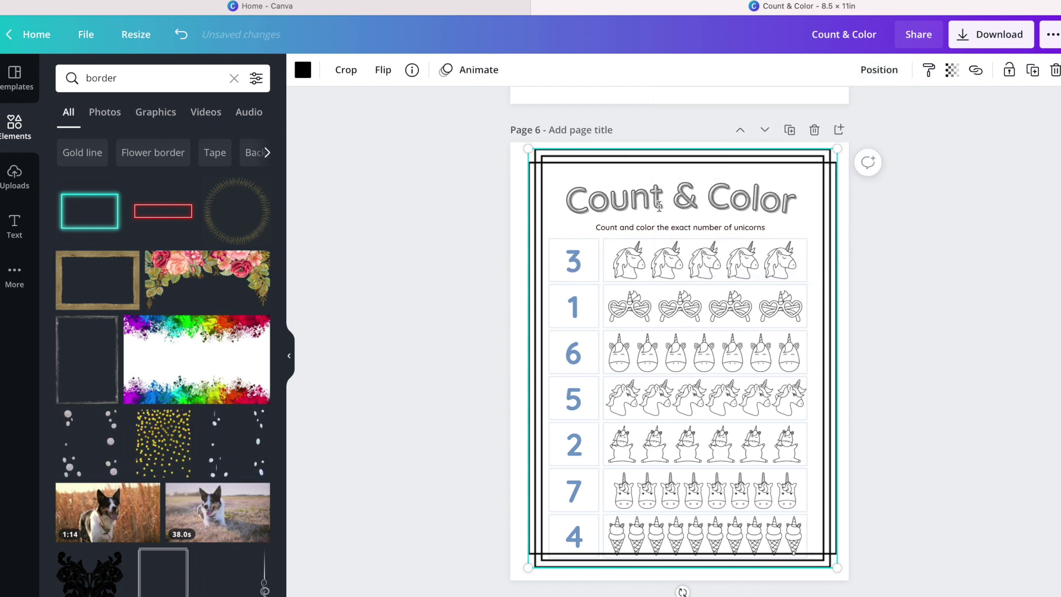
left_click(877, 69)
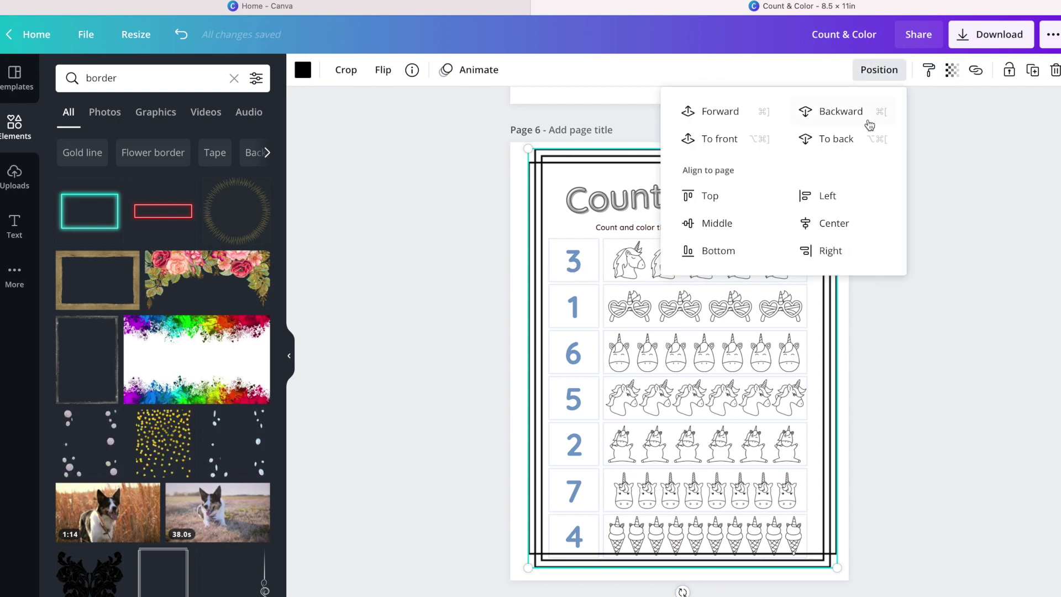
left_click(838, 140)
left_click(943, 325)
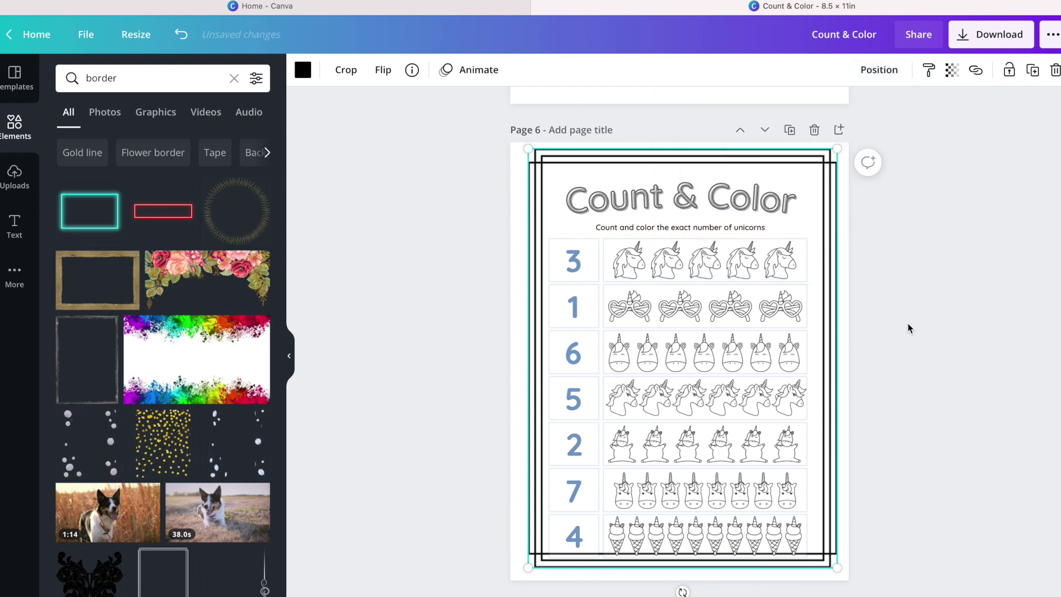
Recolour the worksheet numbers 3, 1, 6, 5 and 2 from blue to grey.
left_click(578, 264)
mouse_move(578, 264)
left_mouse_down()
mouse_move(567, 264)
mouse_move(579, 264)
left_mouse_up()
double_click(579, 264)
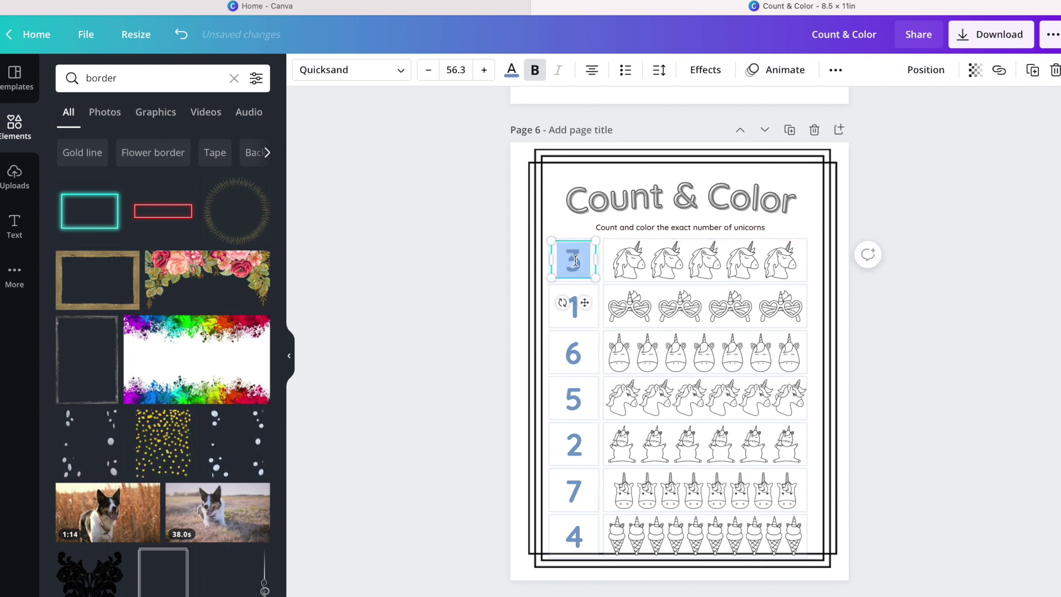
left_click(511, 72)
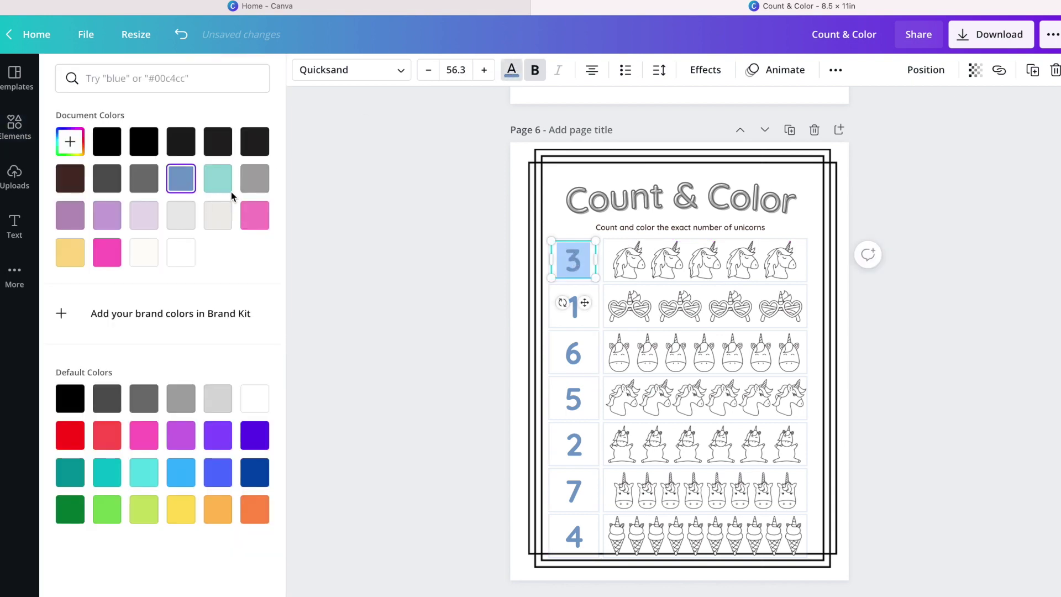
double_click(576, 314)
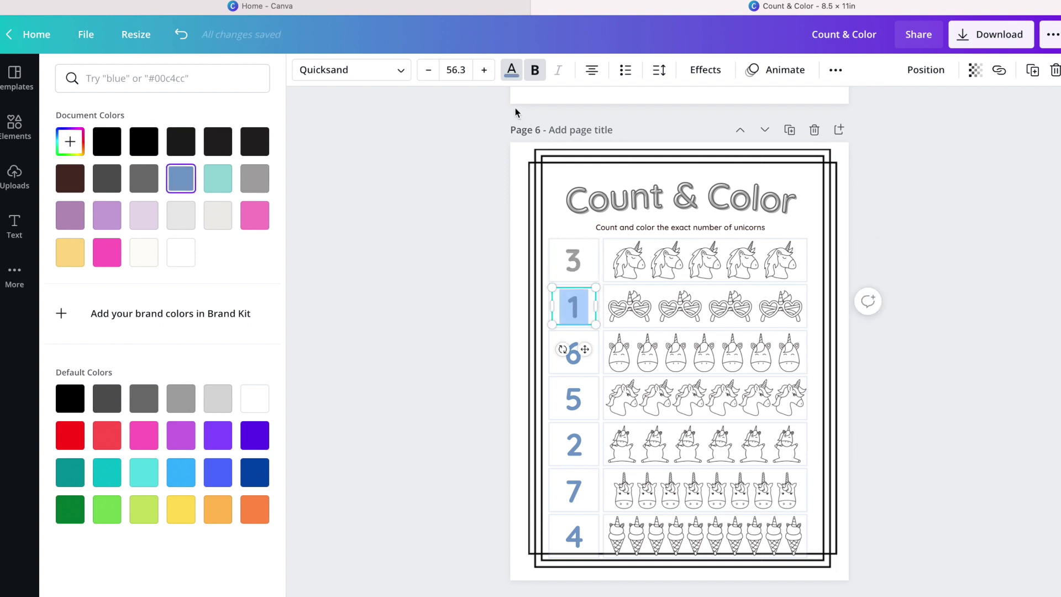
left_click(256, 185)
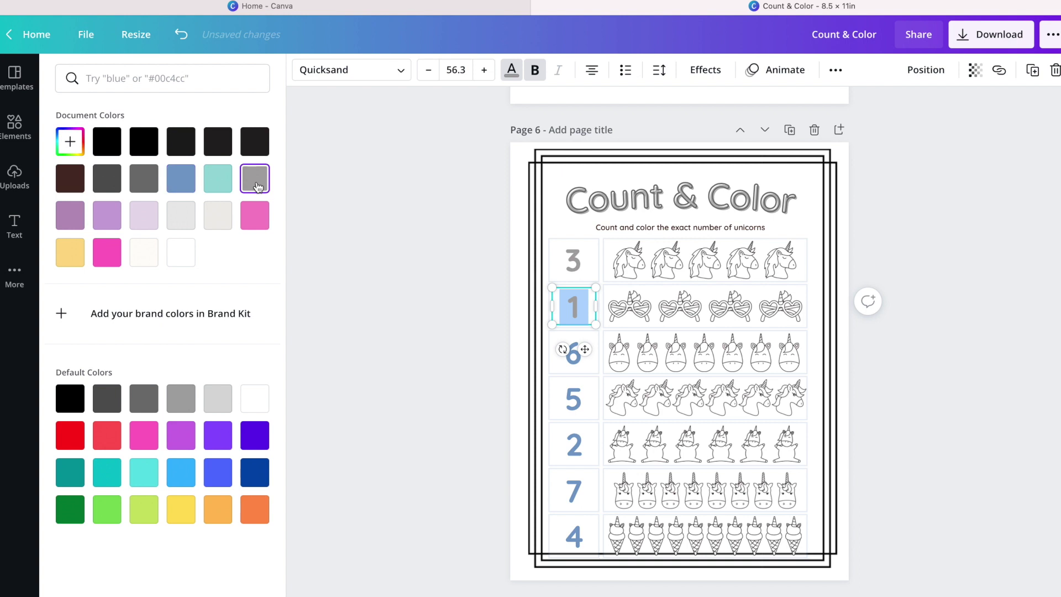
double_click(574, 357)
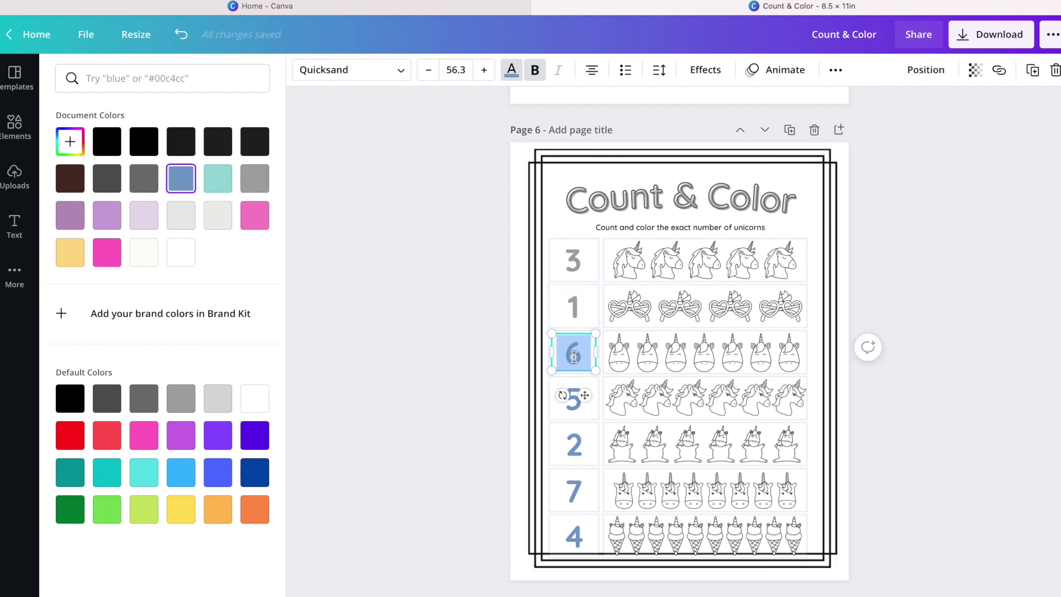
left_click(253, 188)
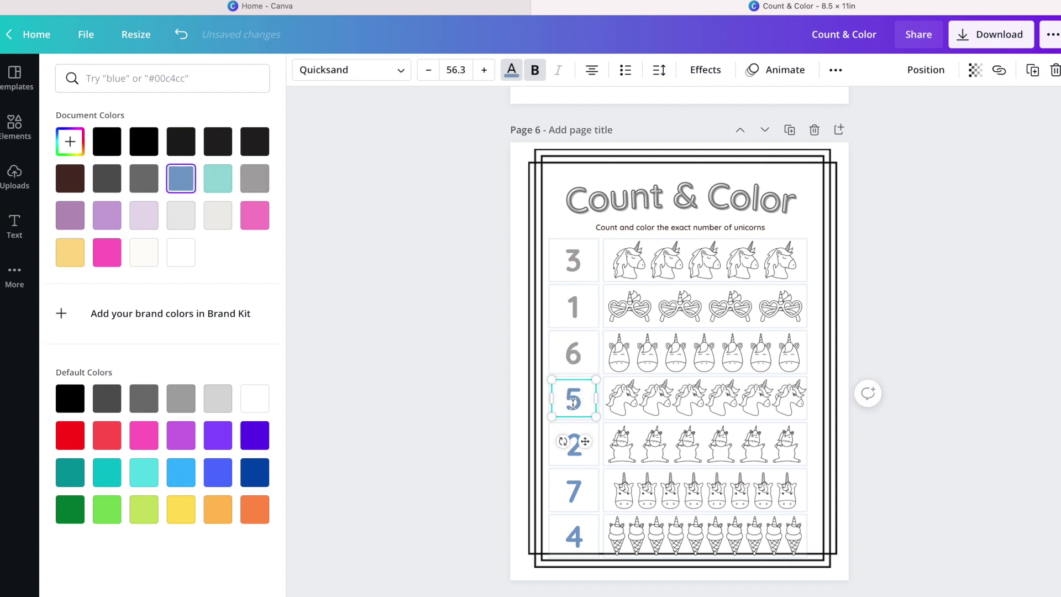
double_click(574, 405)
left_click(255, 178)
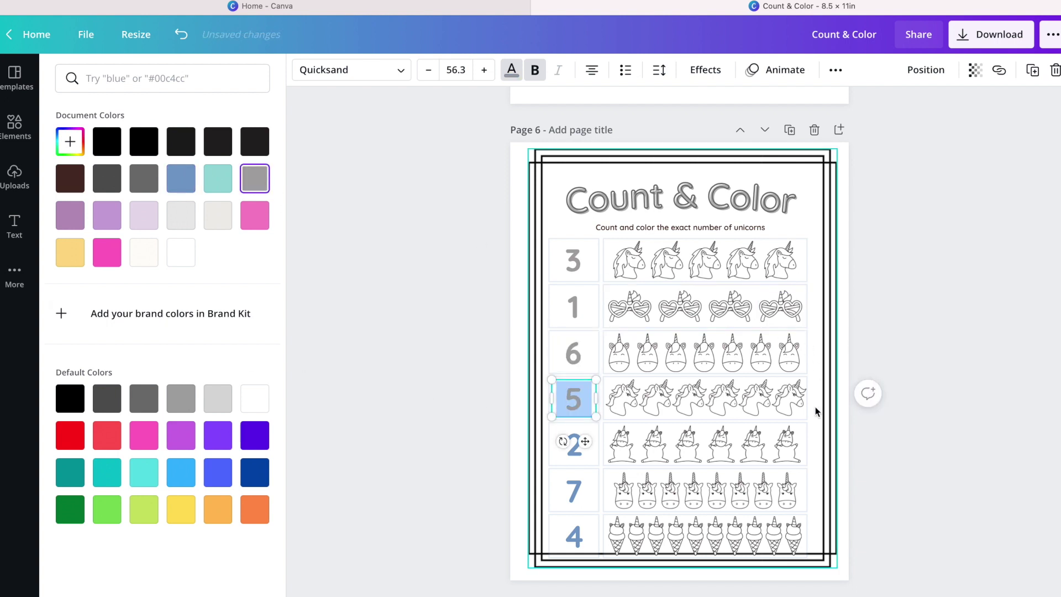
double_click(575, 446)
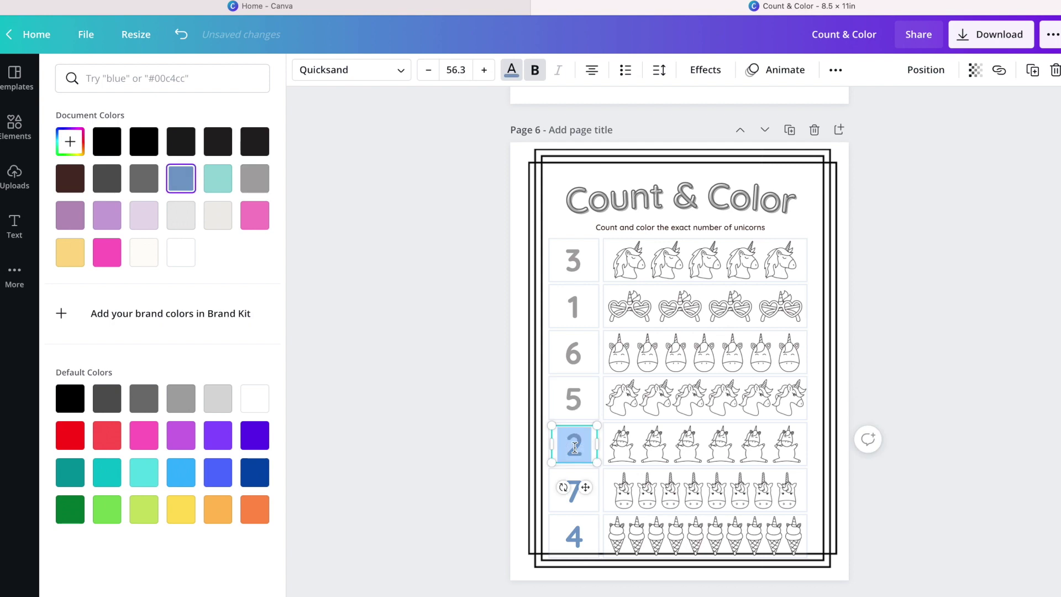
left_click(257, 180)
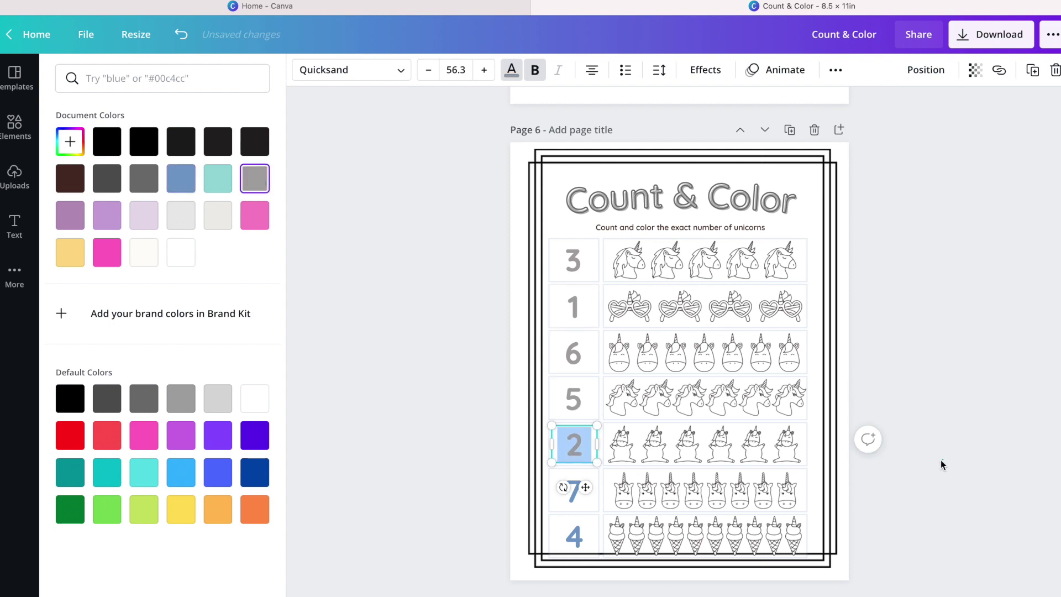
scroll(943, 464, "down", 10)
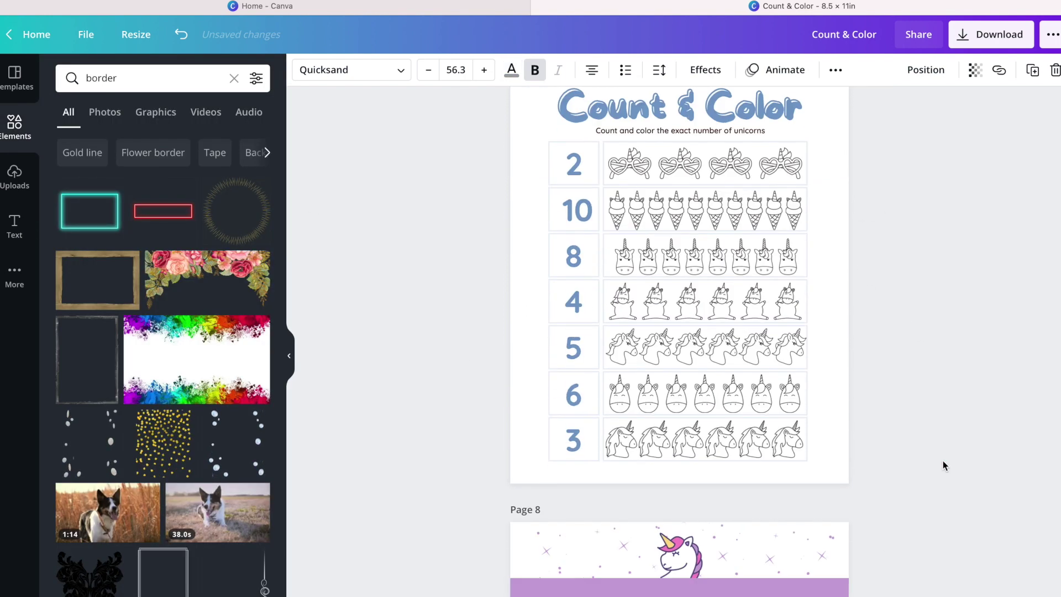
Change page 8's purple Fiction Book Report banner fill to a lighter mid grey.
scroll(943, 466, "down", 5)
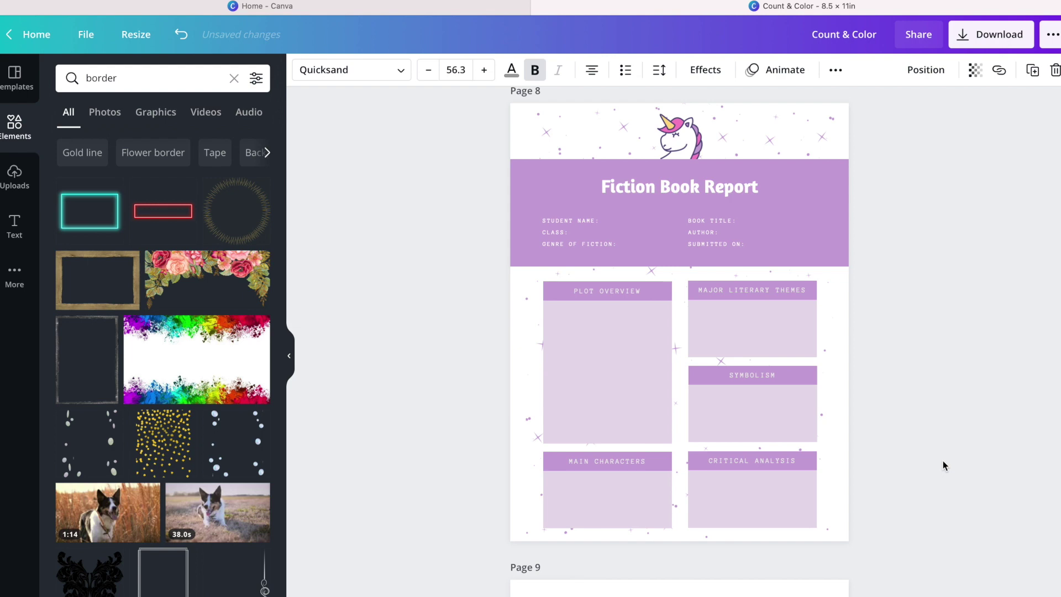
scroll(822, 218, "down", 2)
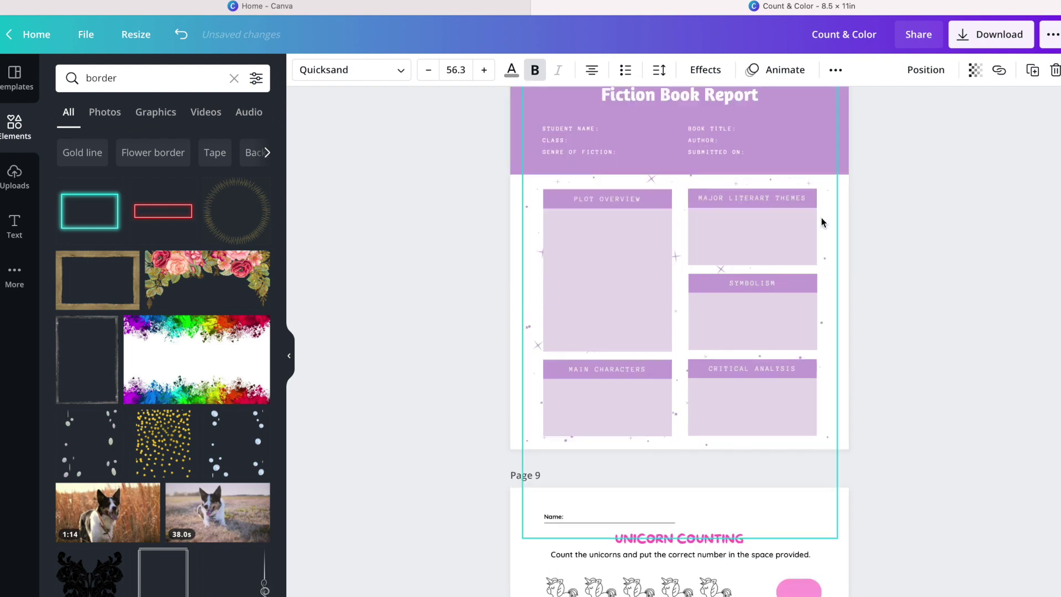
left_click(822, 217)
scroll(822, 218, "up", 3)
scroll(822, 222, "up", 2)
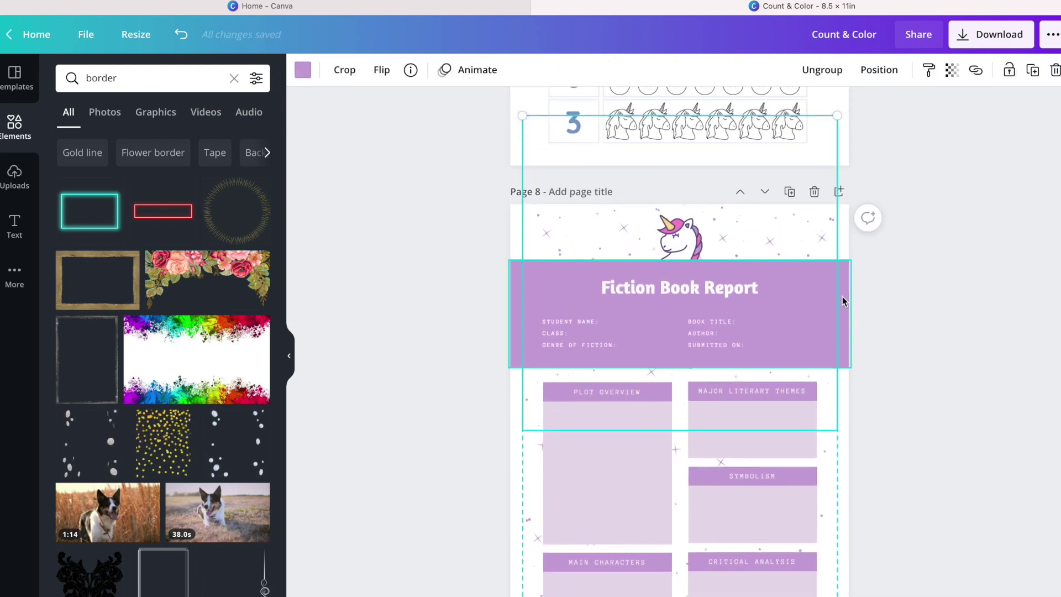
left_click(842, 296)
left_click(303, 69)
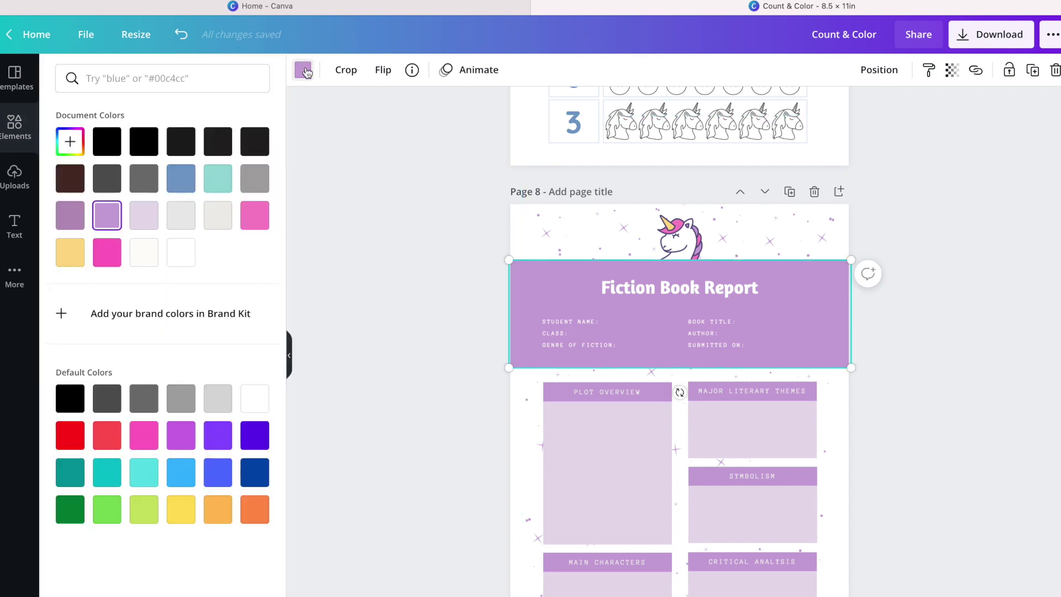
left_click(186, 403)
left_click(214, 401)
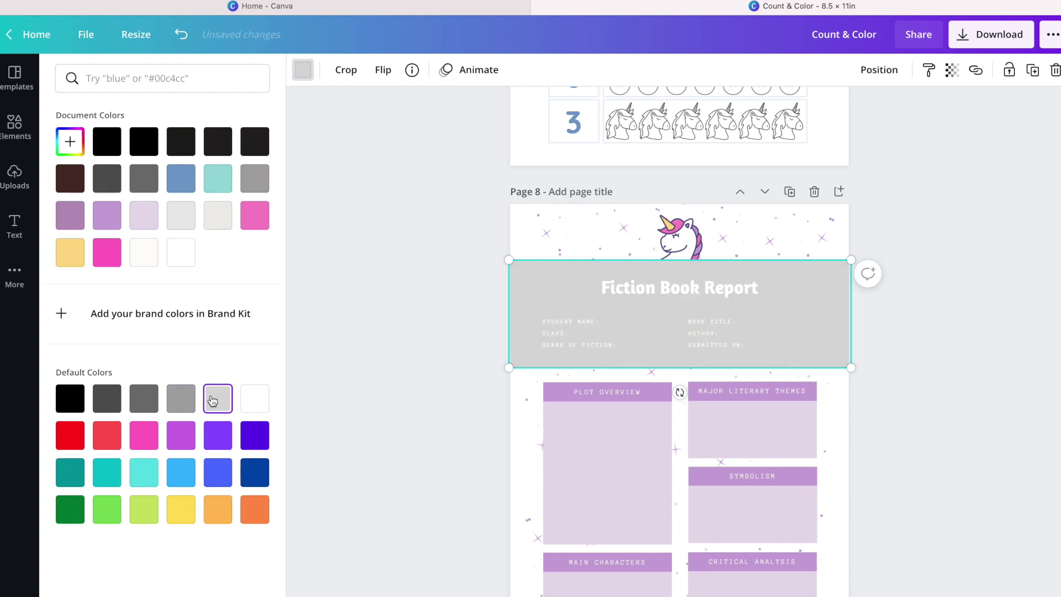
left_click(181, 401)
left_click(145, 402)
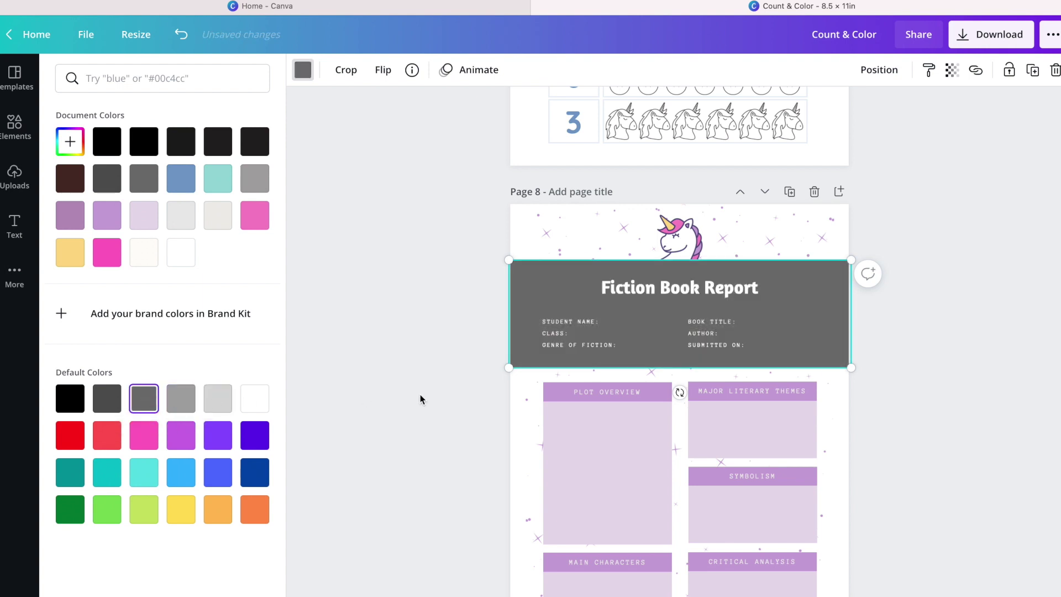
left_click(187, 406)
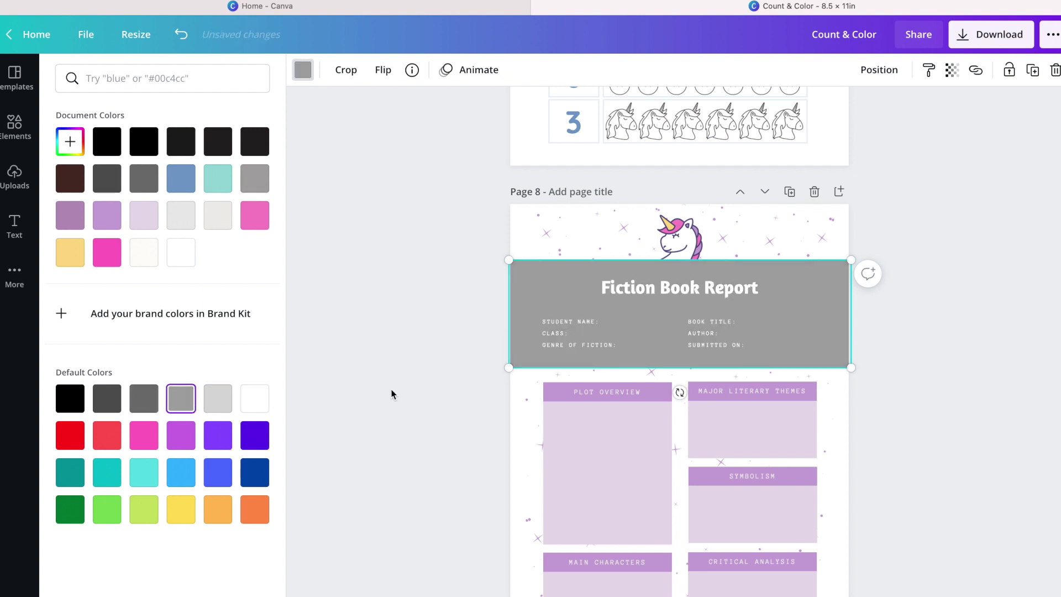
key("Escape")
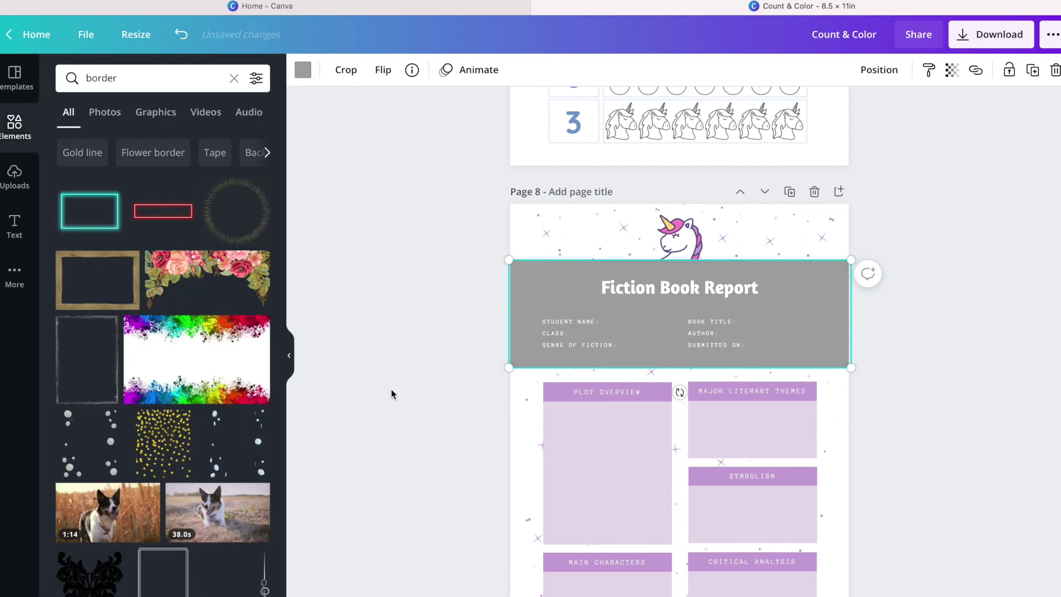
Search graphics for 'unicorns black' and add the black rainbow unicorn to page 8.
left_click(685, 244)
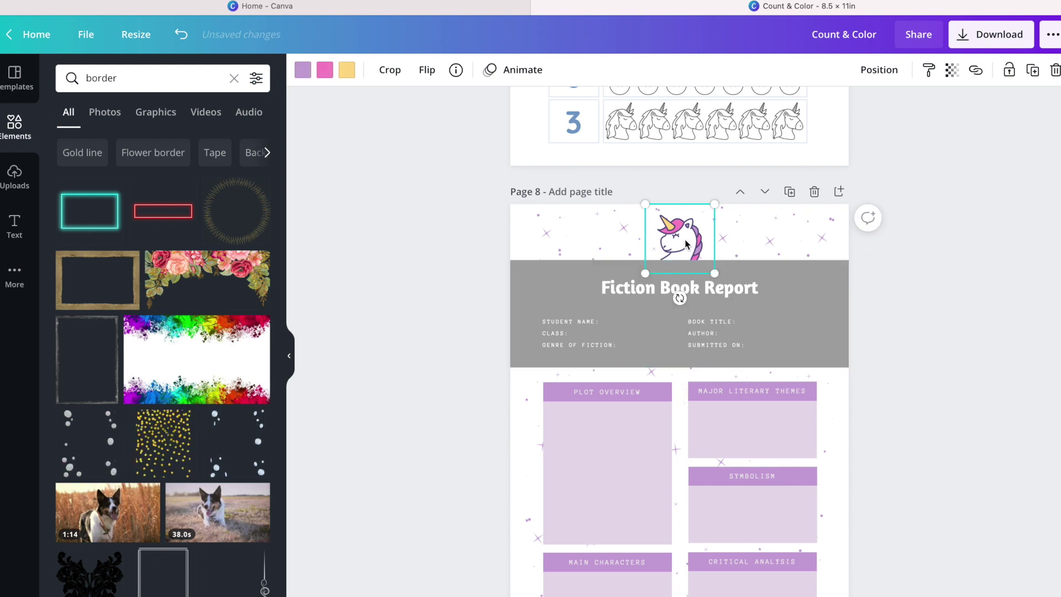
left_click(126, 76)
left_click_drag(117, 77, 86, 76)
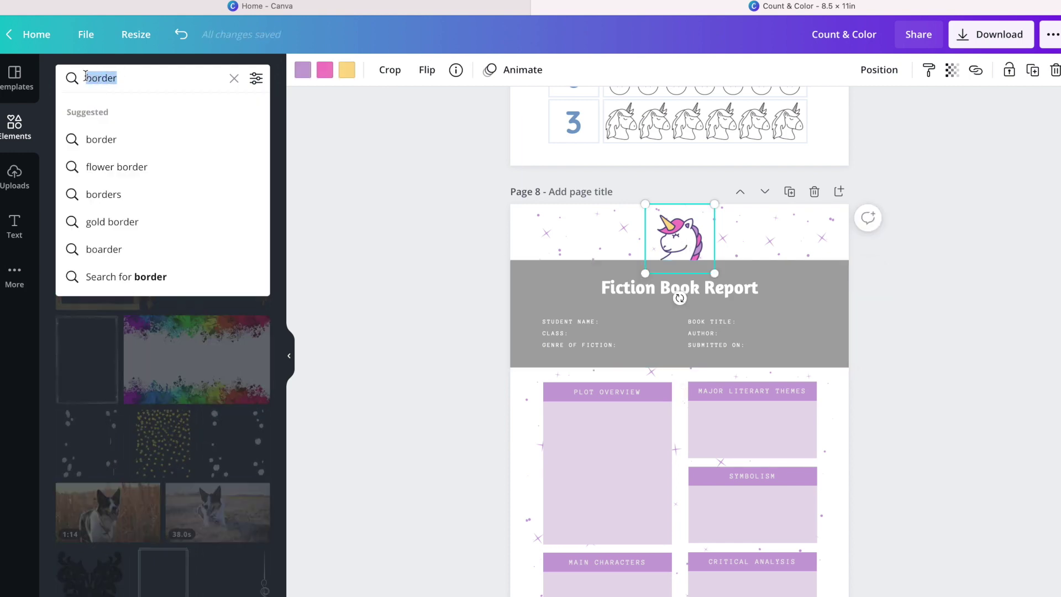
type("unicorn")
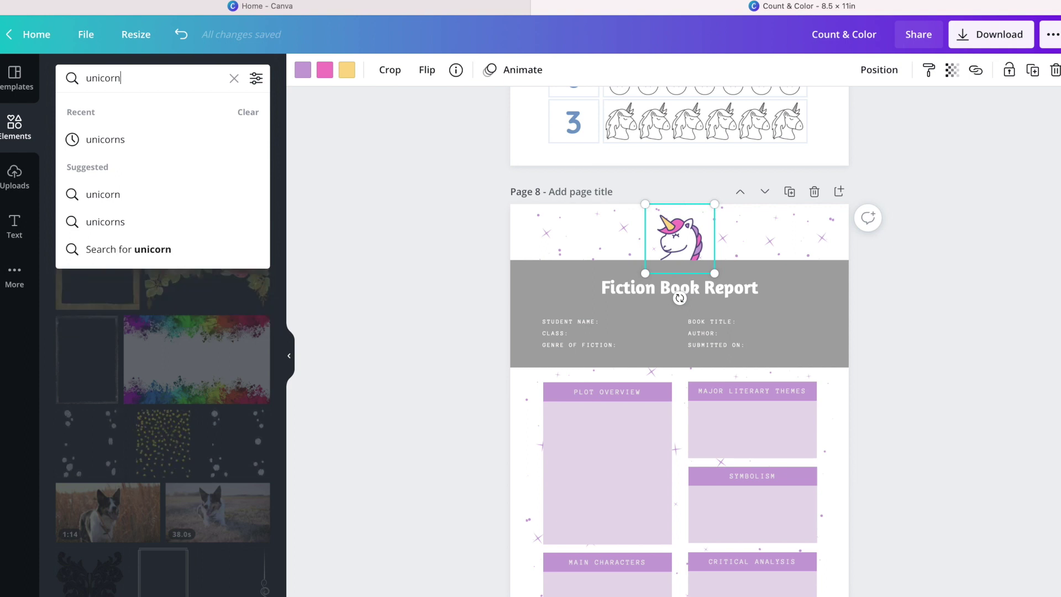
type("s black")
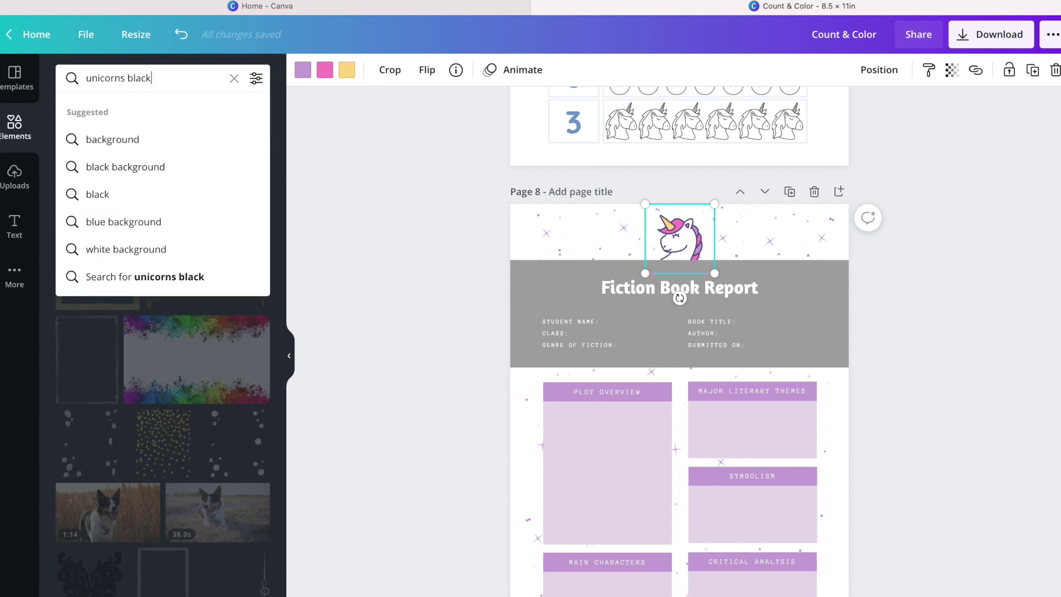
key("Return")
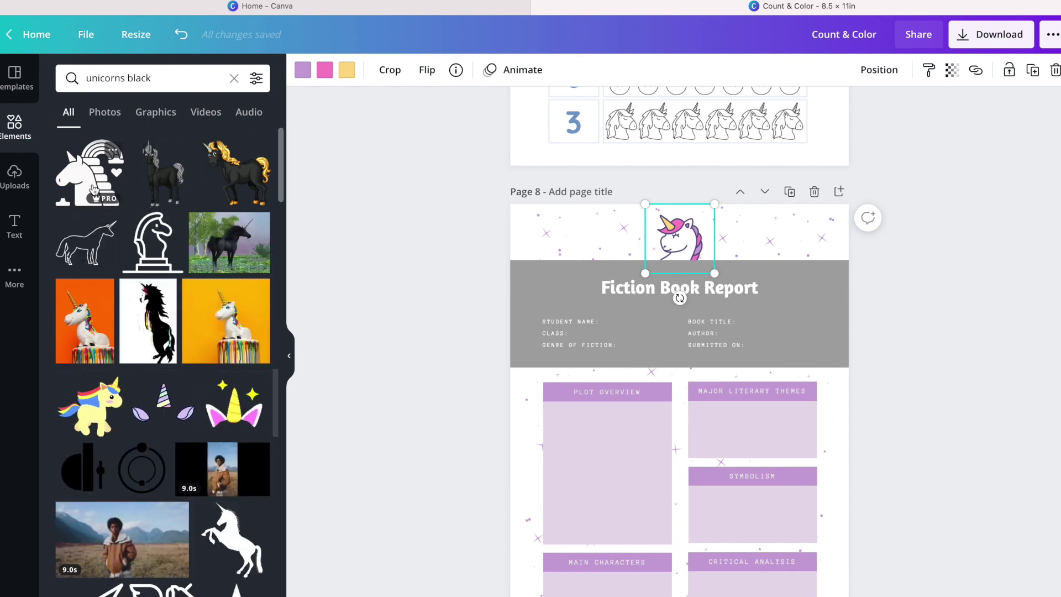
left_click(93, 191)
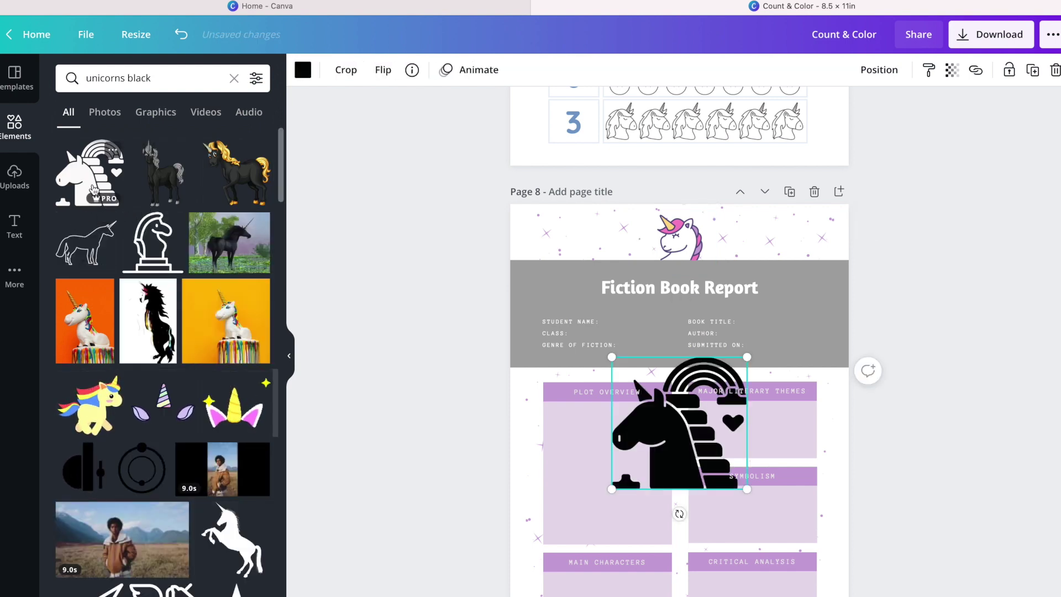
Delete the pink unicorn, then move the black unicorn to the top and shrink it.
left_click(689, 231)
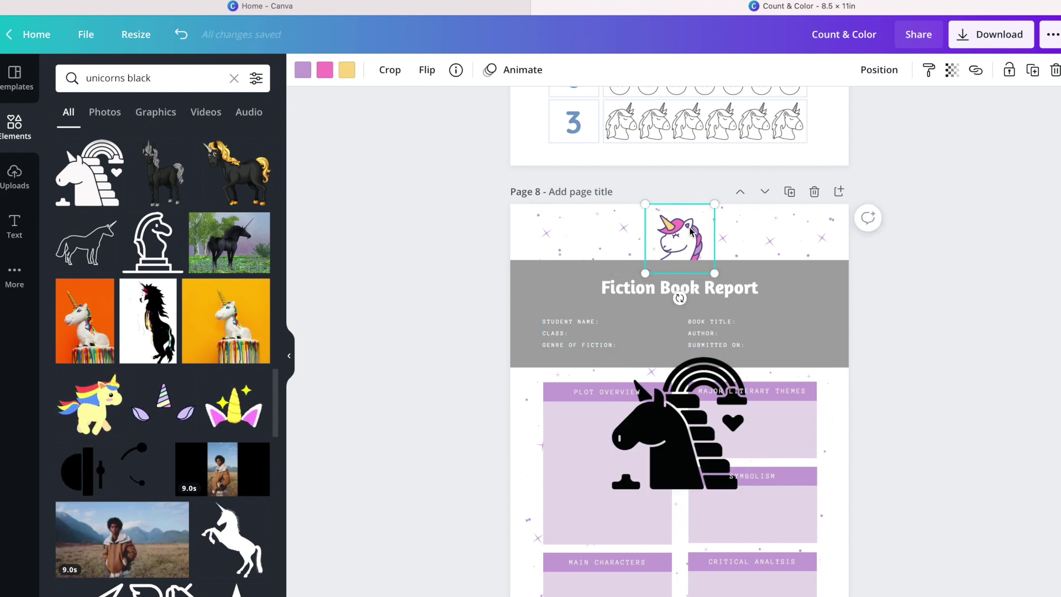
key("Delete")
left_click_drag(686, 419, 691, 191)
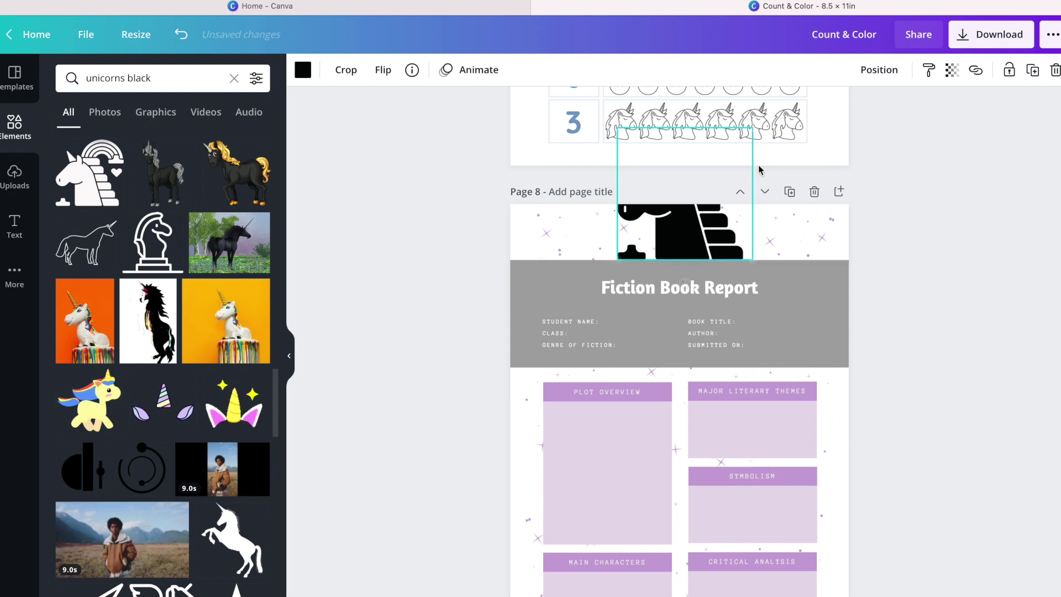
left_click_drag(753, 128, 686, 245)
Review worksheets on pages 9–11, checking the UNICORN COUNTING title and its pink answer pill.
left_click(981, 340)
scroll(982, 343, "down", 6)
scroll(983, 345, "down", 3)
left_click(807, 286)
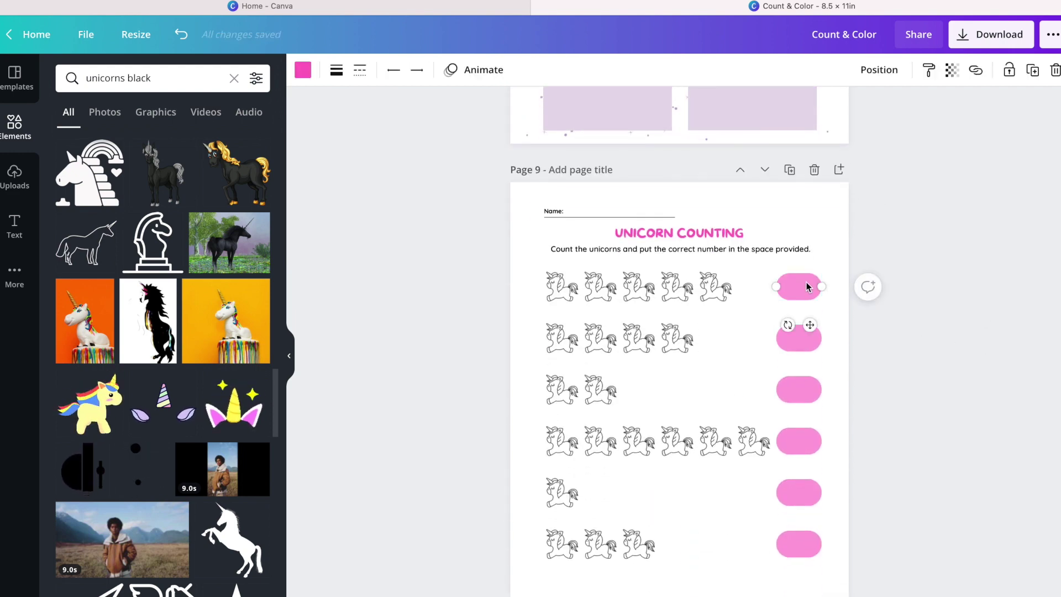
left_click(719, 232)
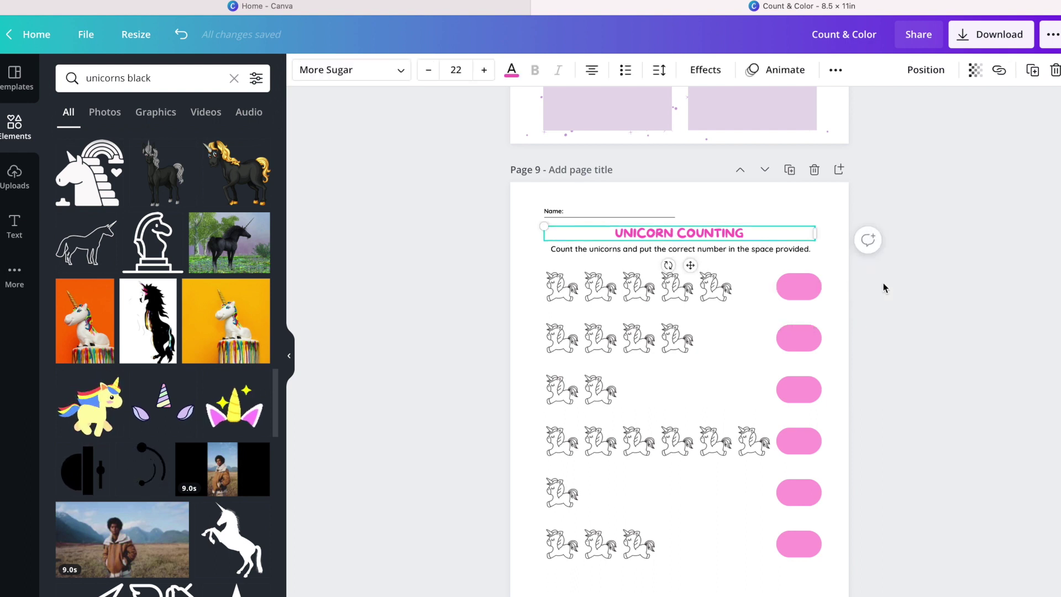
scroll(923, 350, "down", 5)
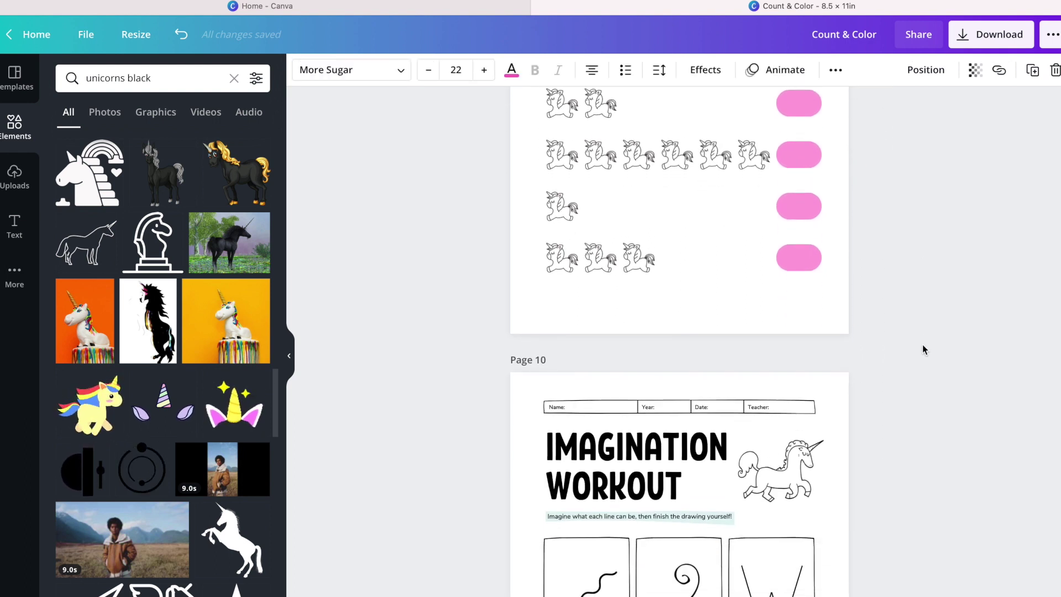
scroll(923, 350, "down", 2)
scroll(923, 349, "down", 9)
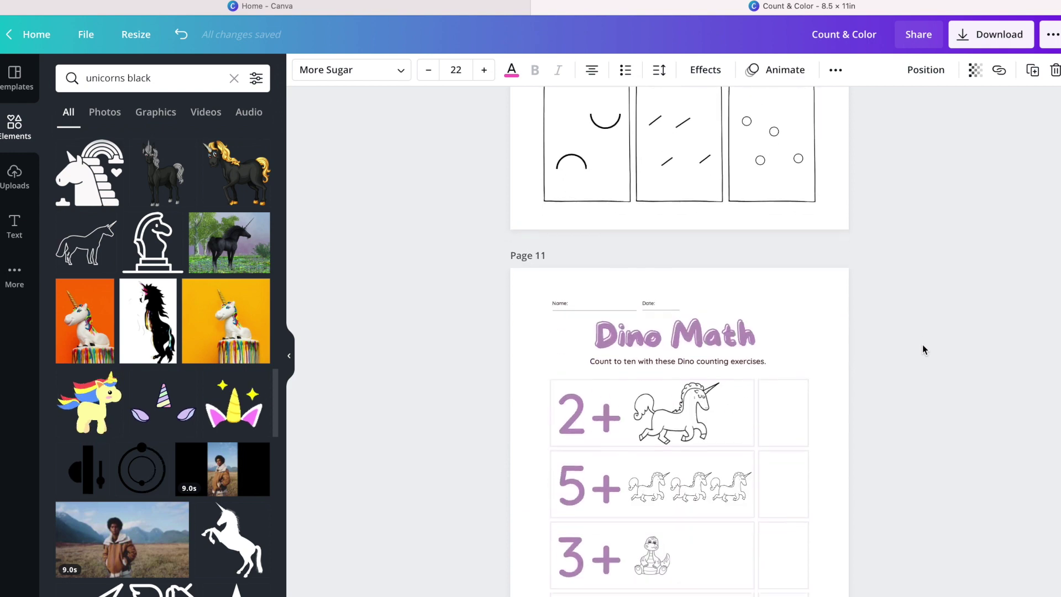
scroll(923, 346, "down", 3)
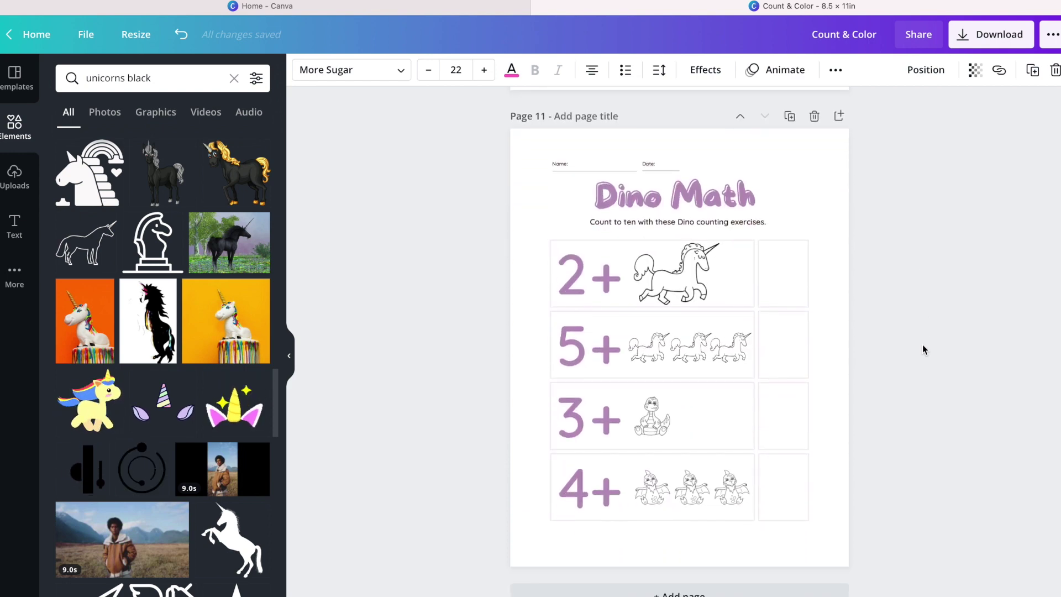
Clear the selection and return to the Cute Unicorn Coloring cover on page 1.
scroll(923, 346, "up", 3)
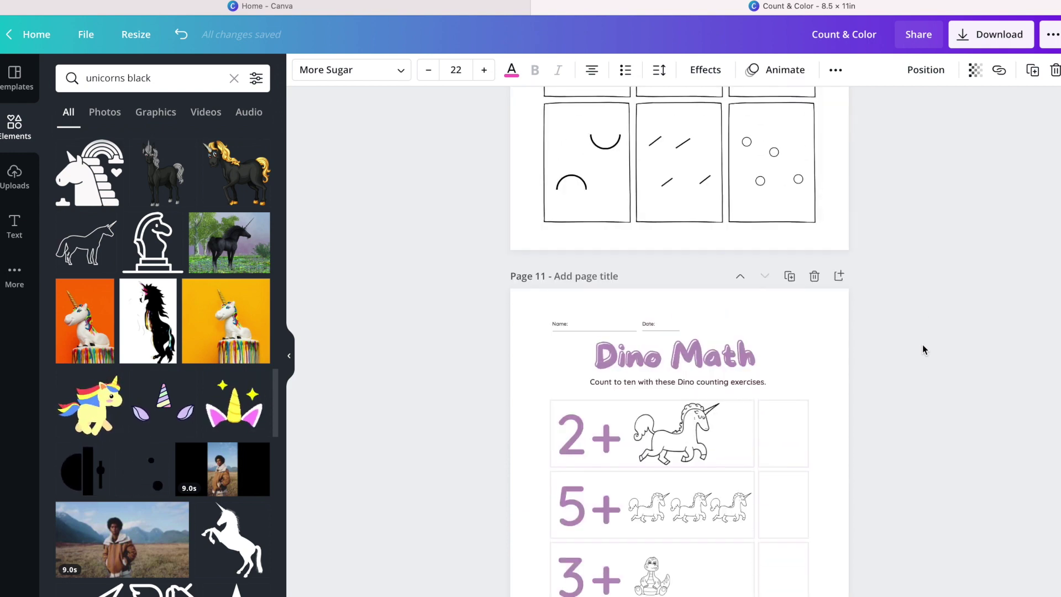
scroll(923, 346, "up", 4)
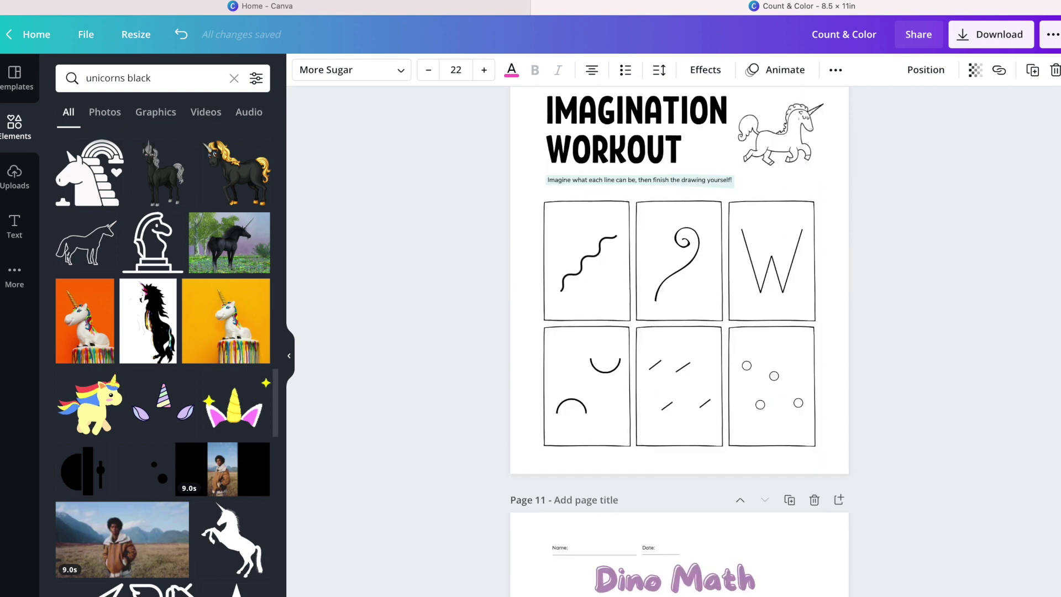
key("Escape")
scroll(679, 342, "up", 4)
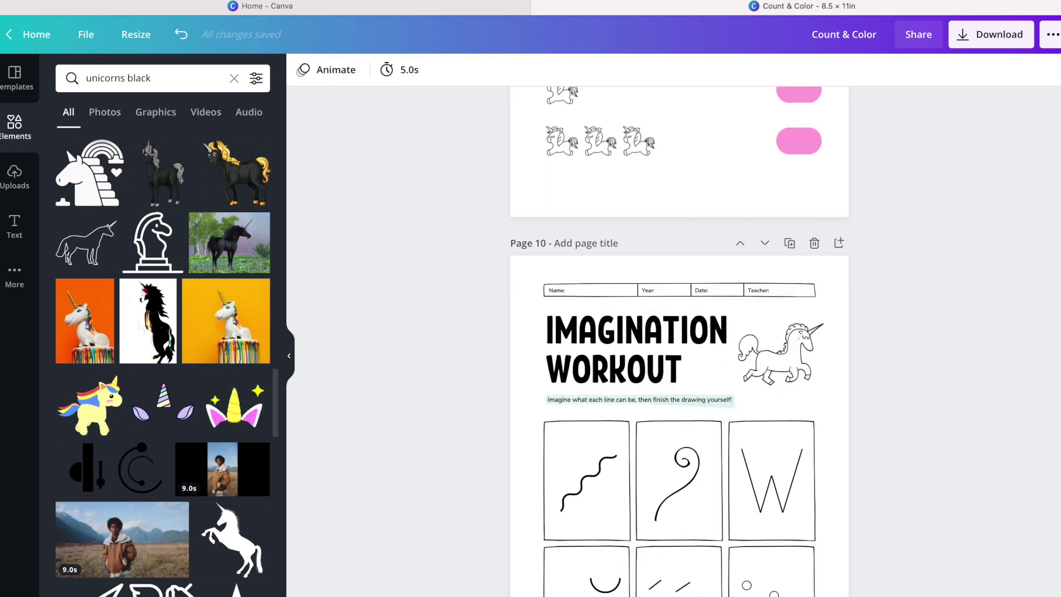
scroll(1043, 345, "up", 20)
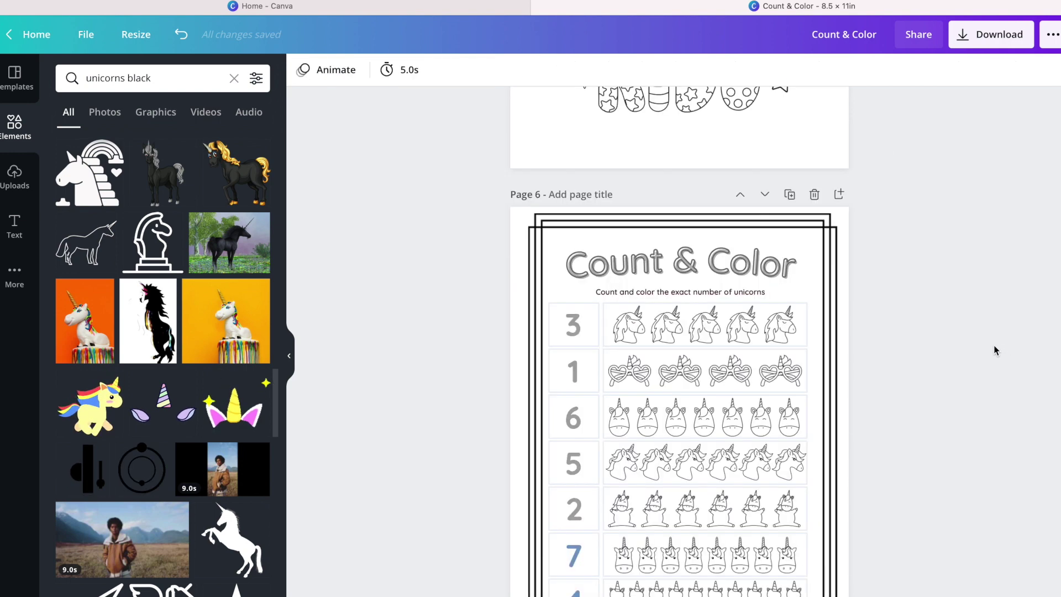
scroll(994, 350, "up", 20)
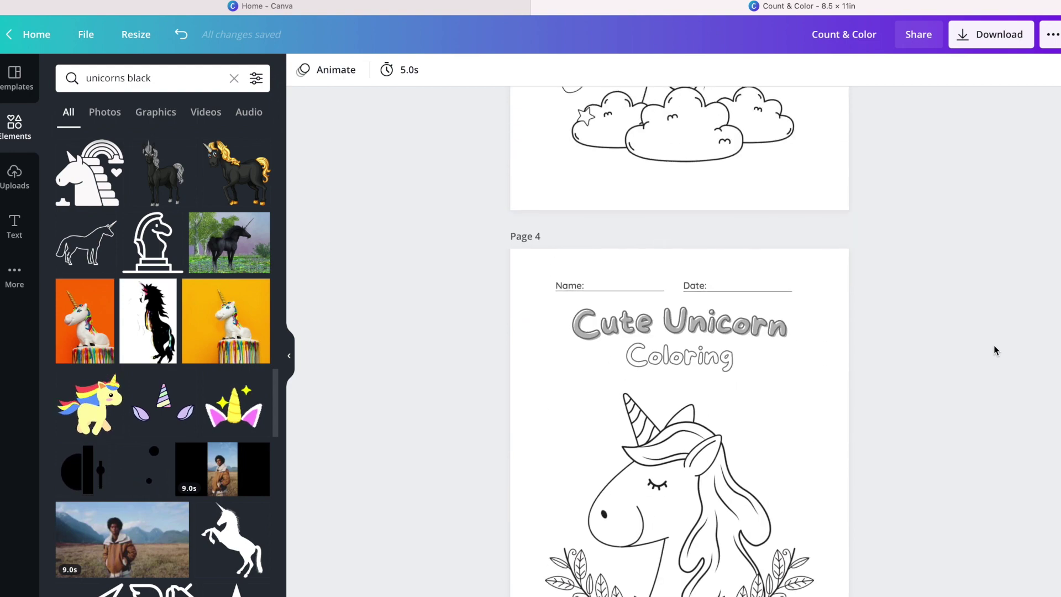
scroll(995, 350, "up", 20)
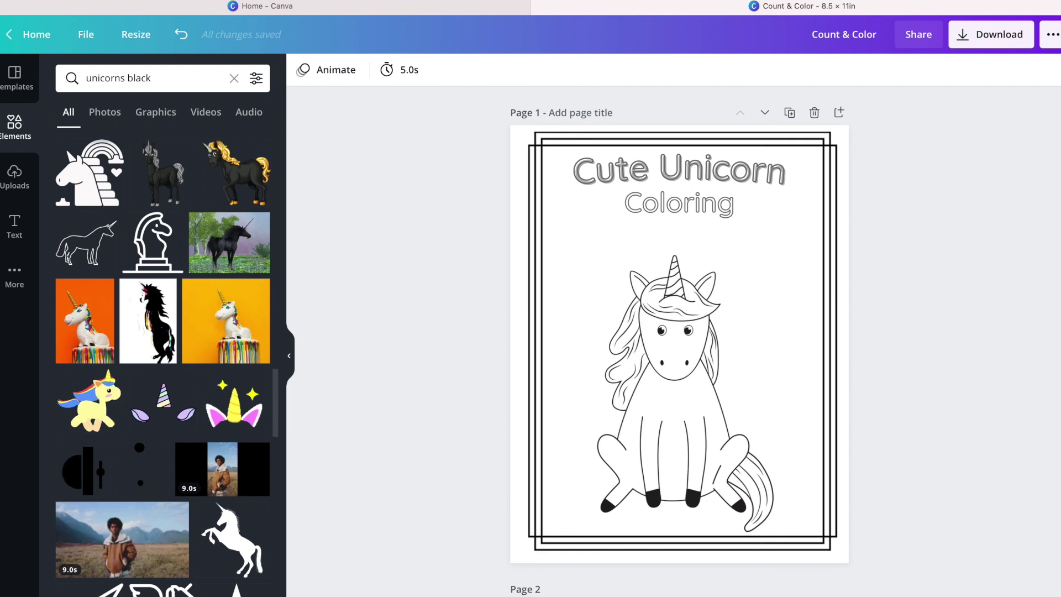
left_click(987, 38)
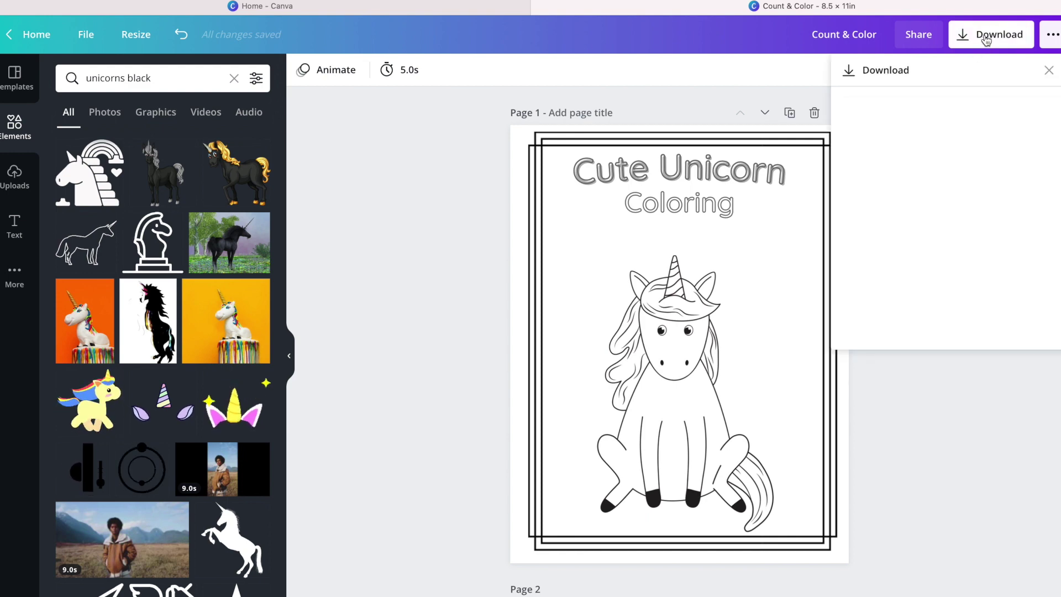
left_click(966, 136)
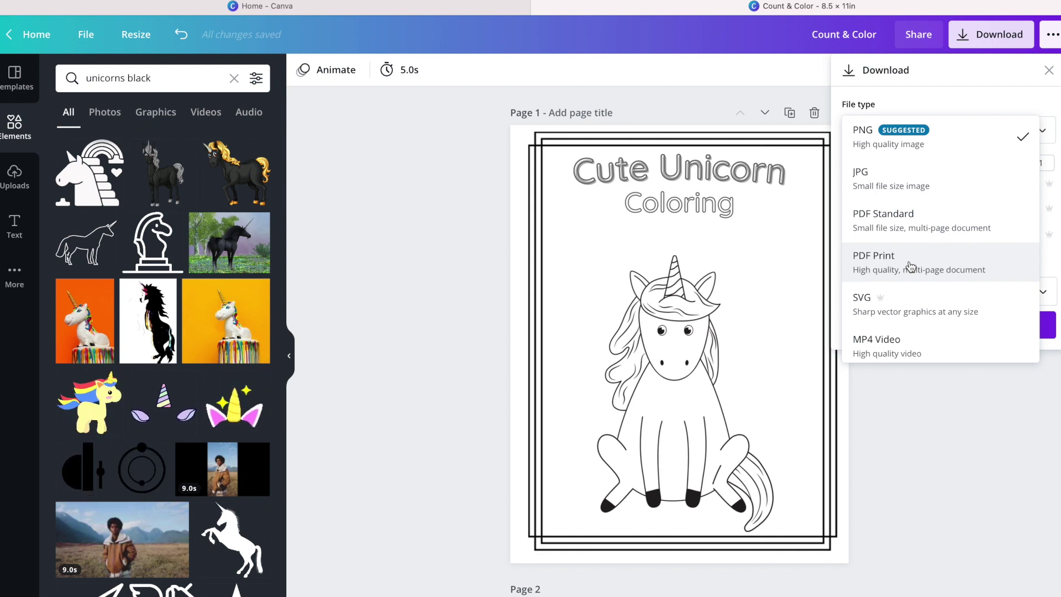
left_click(948, 518)
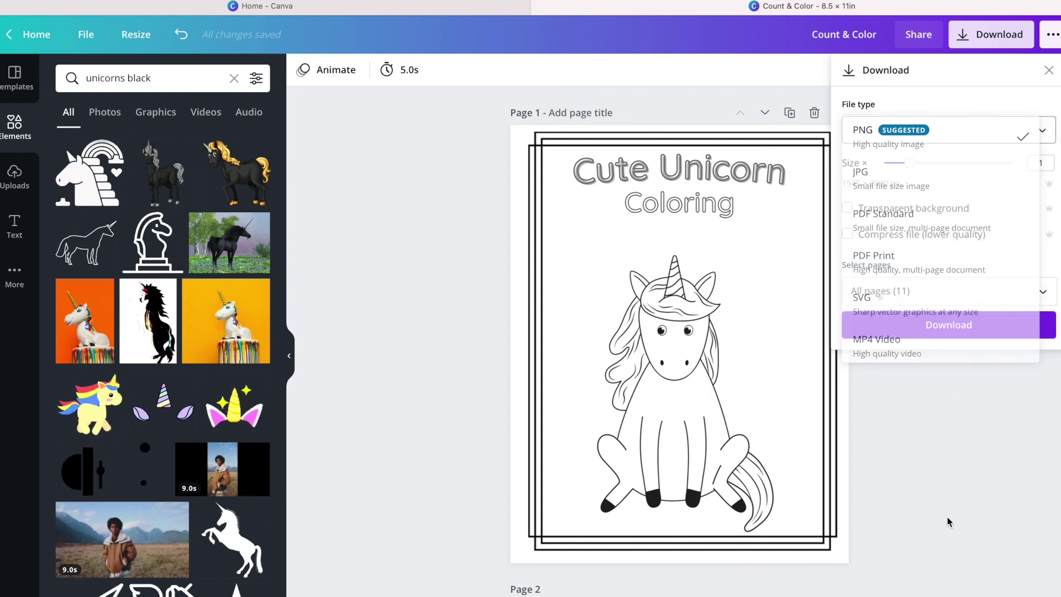
left_click(947, 518)
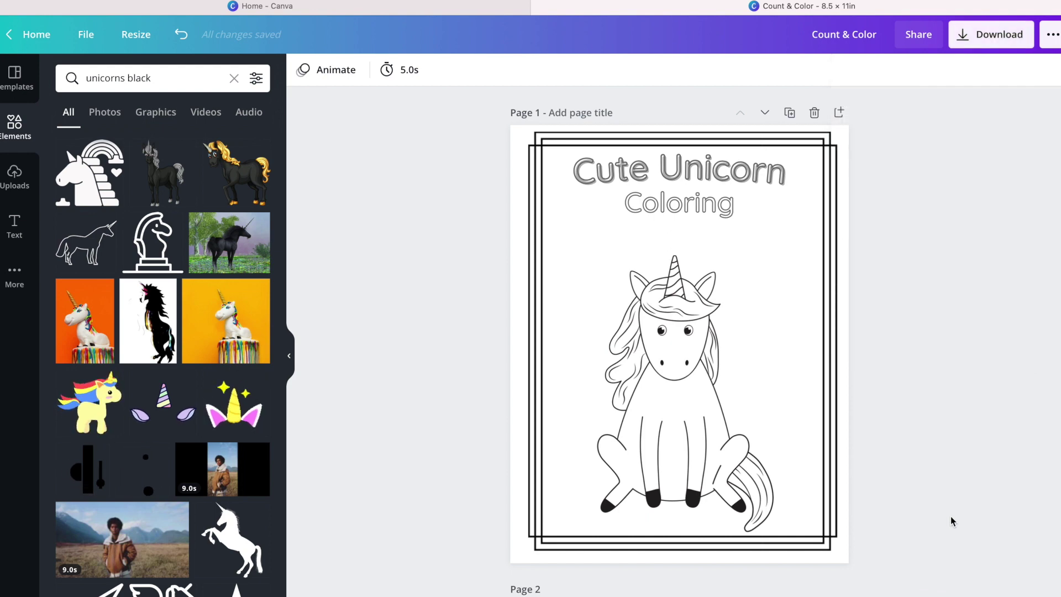